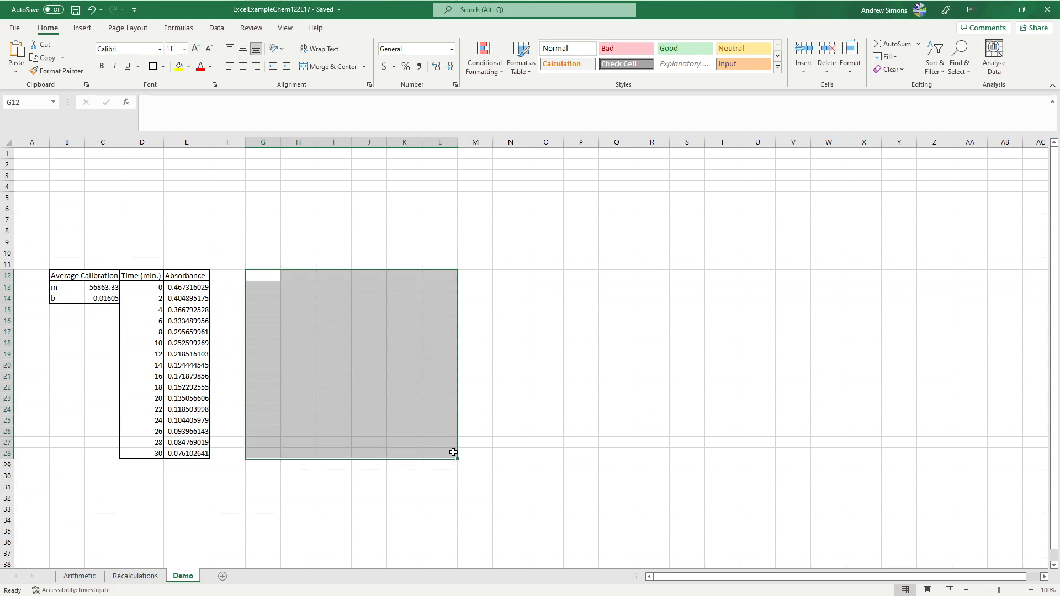
pyautogui.moveTo(231, 237); pyautogui.dragTo(483, 489)
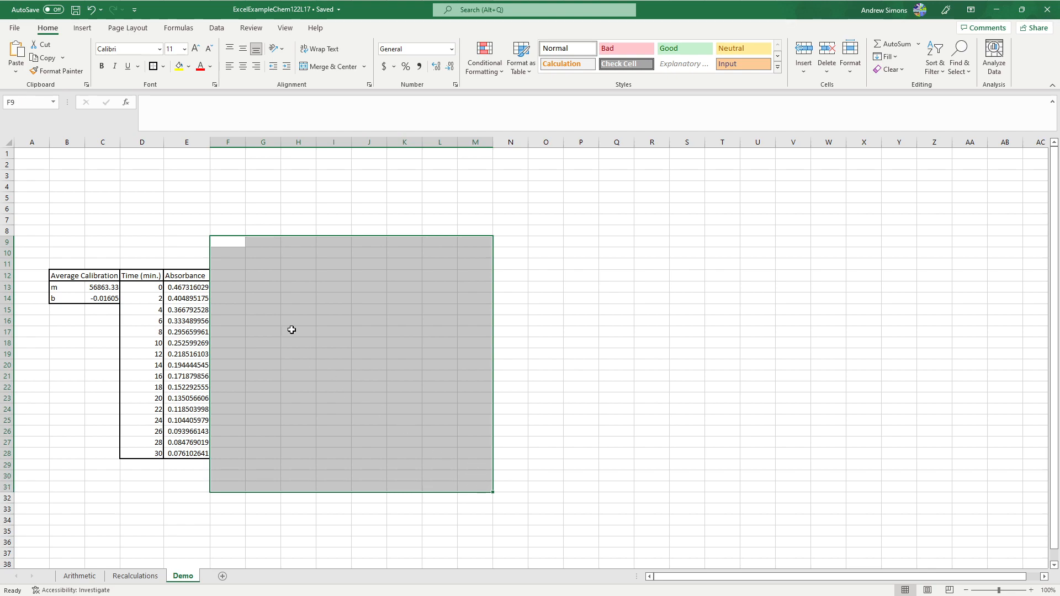
pyautogui.moveTo(254, 272); pyautogui.dragTo(427, 448)
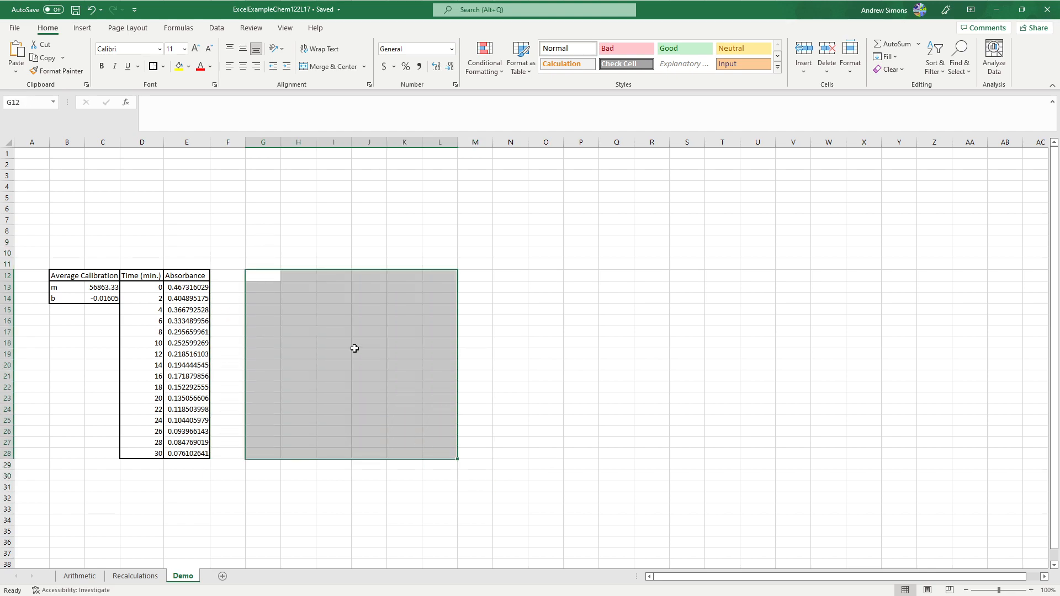
pyautogui.click(343, 335)
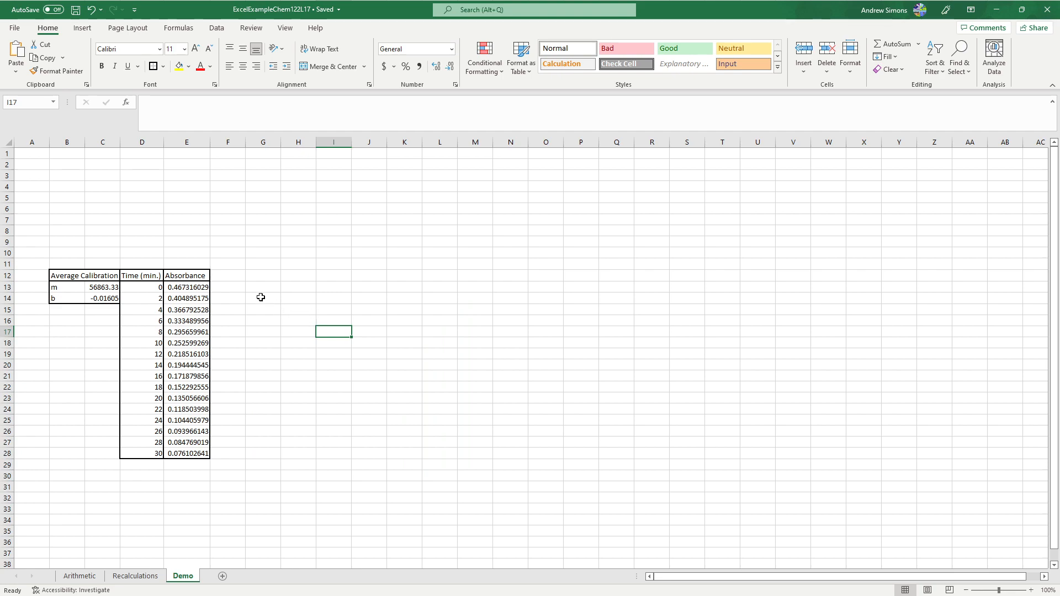
pyautogui.moveTo(223, 241); pyautogui.dragTo(479, 262)
pyautogui.click(476, 263)
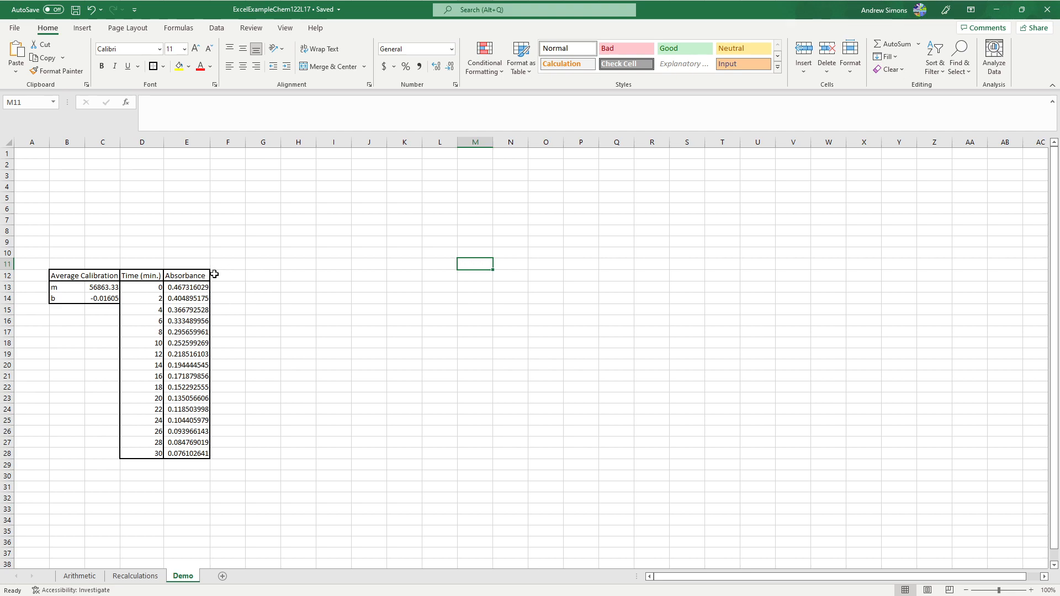
pyautogui.moveTo(48, 251); pyautogui.dragTo(220, 473)
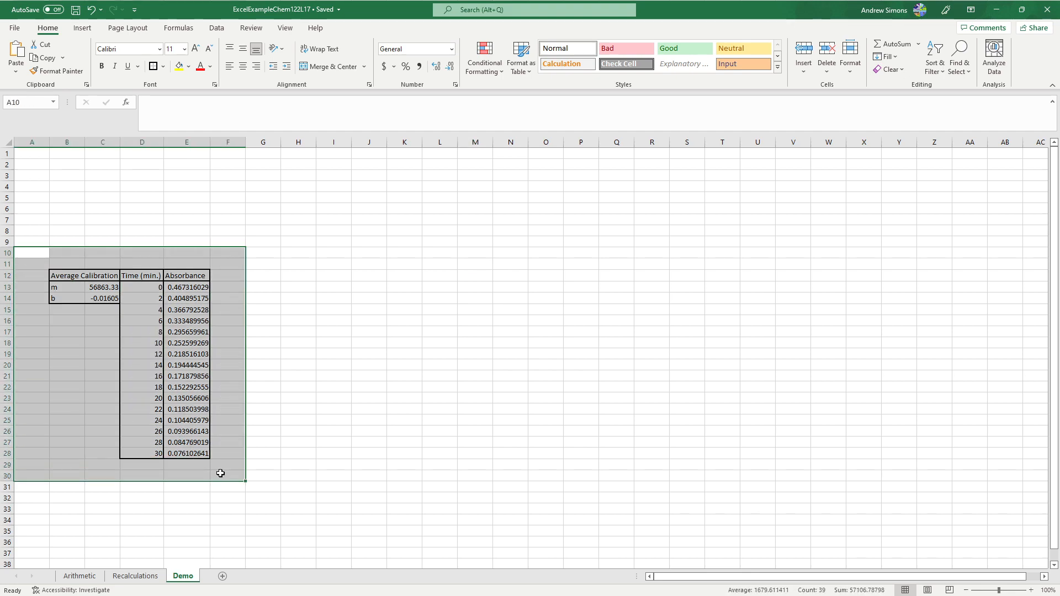
pyautogui.click(223, 465)
# - Examine the average calibration block and the formulas behind its m and b values
pyautogui.click(61, 274)
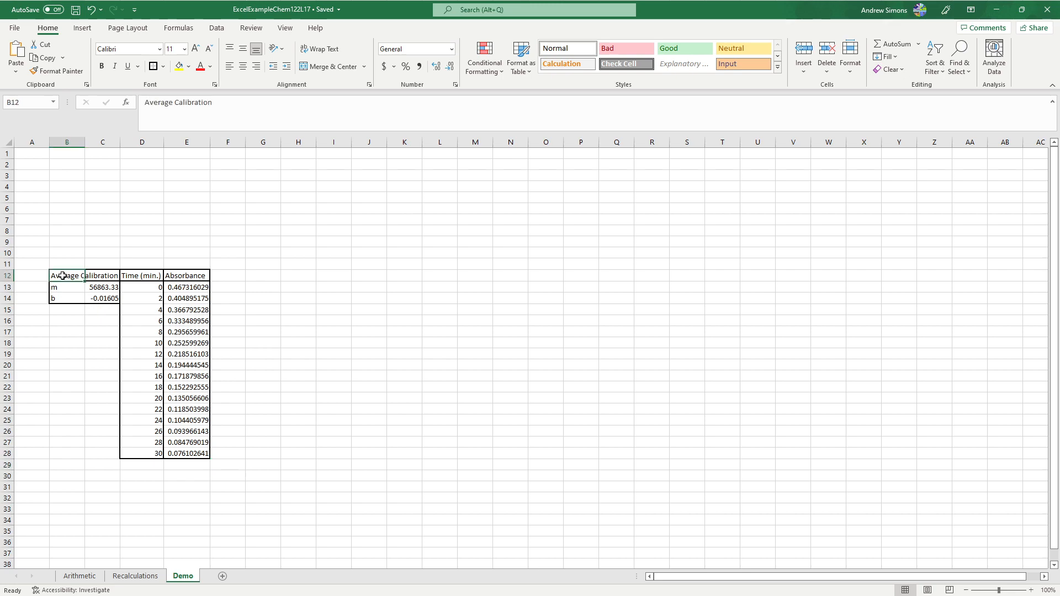
pyautogui.moveTo(61, 274); pyautogui.dragTo(99, 303)
pyautogui.click(72, 274)
pyautogui.click(61, 284)
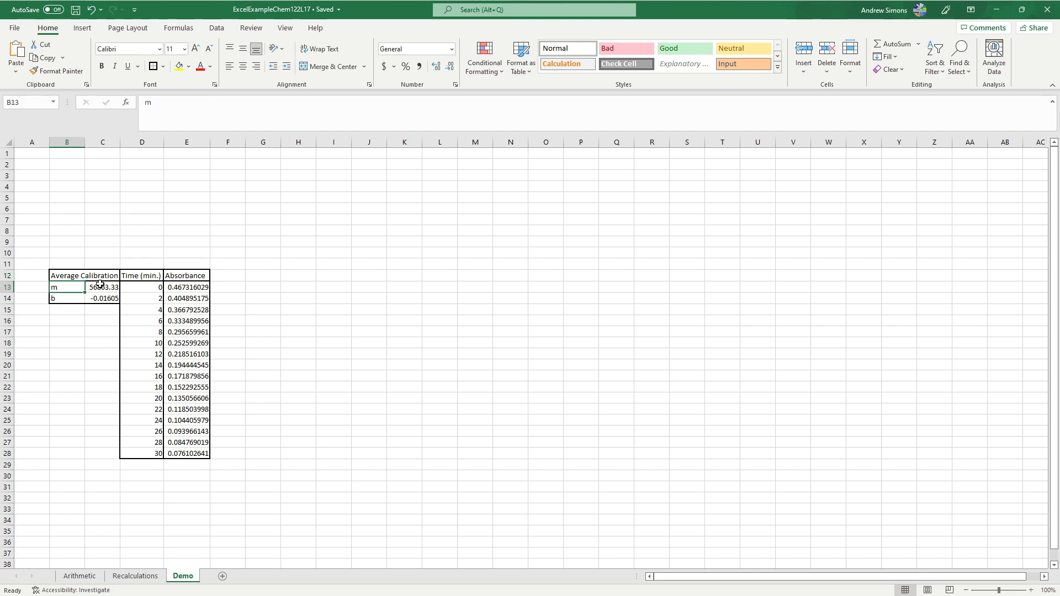
pyautogui.click(102, 287)
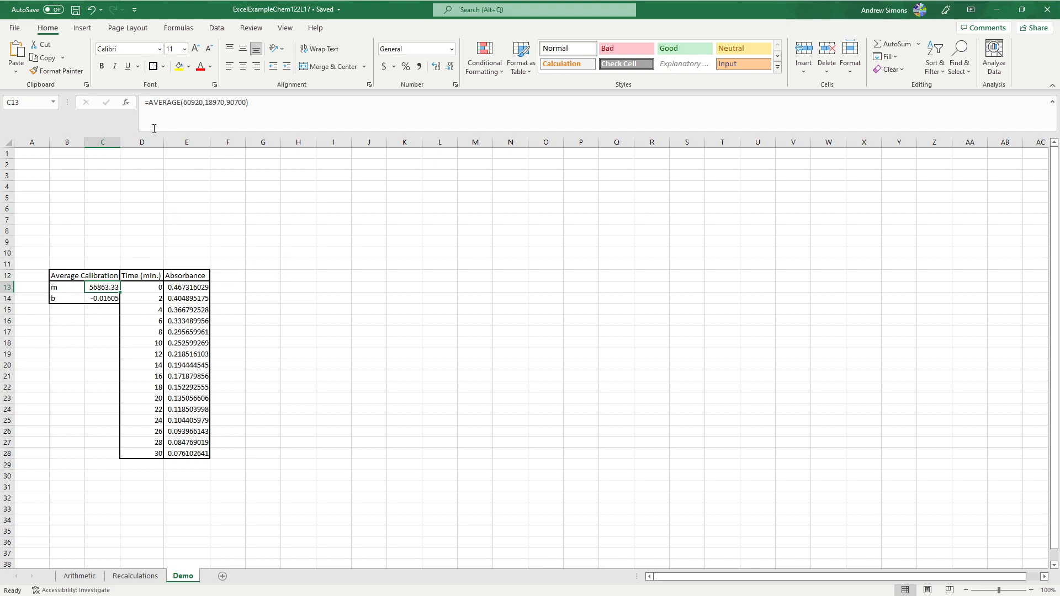
pyautogui.click(77, 284)
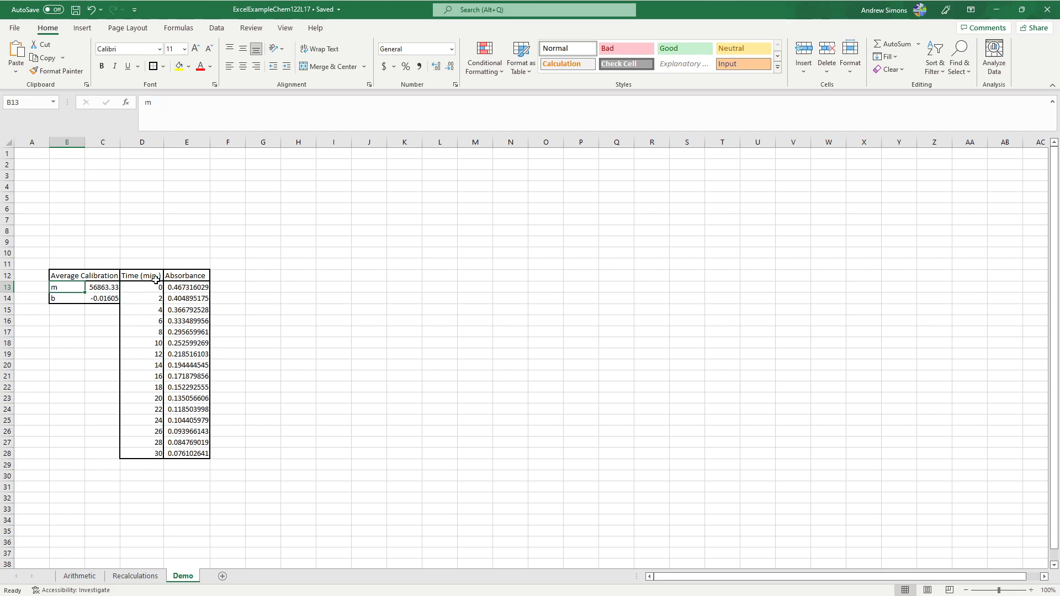
pyautogui.click(98, 299)
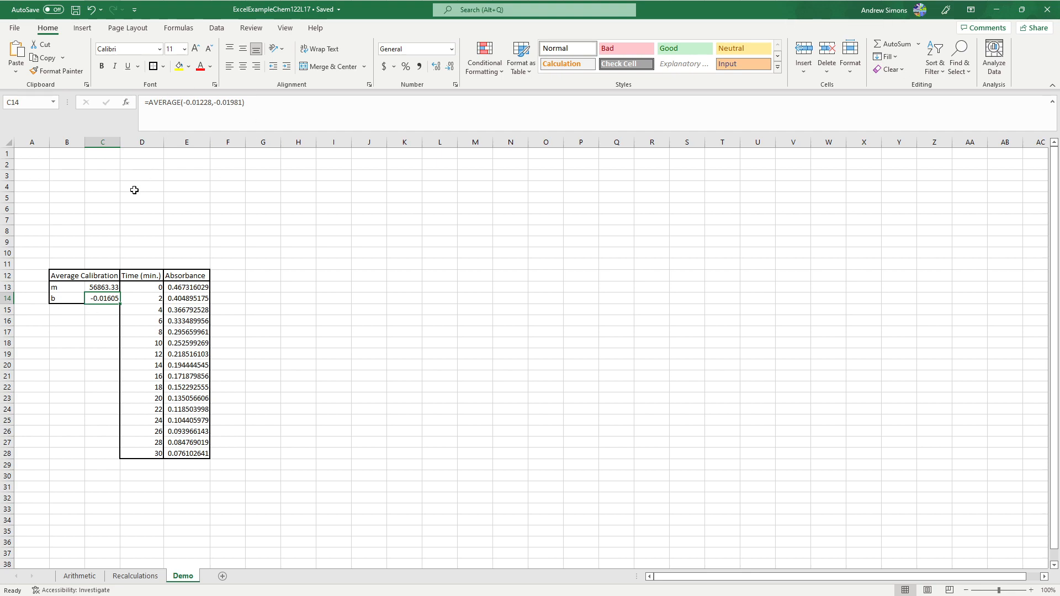
pyautogui.click(97, 288)
pyautogui.click(95, 311)
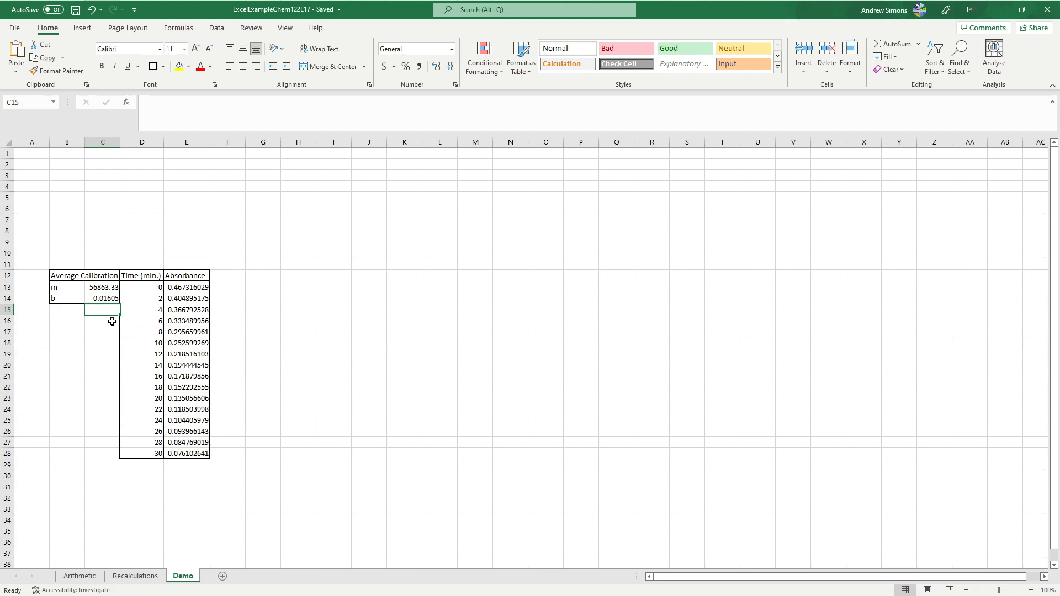
pyautogui.moveTo(95, 287)
pyautogui.mouseDown()
pyautogui.moveTo(177, 403)
pyautogui.moveTo(188, 455)
pyautogui.mouseUp()
pyautogui.click(141, 274)
pyautogui.click(269, 431)
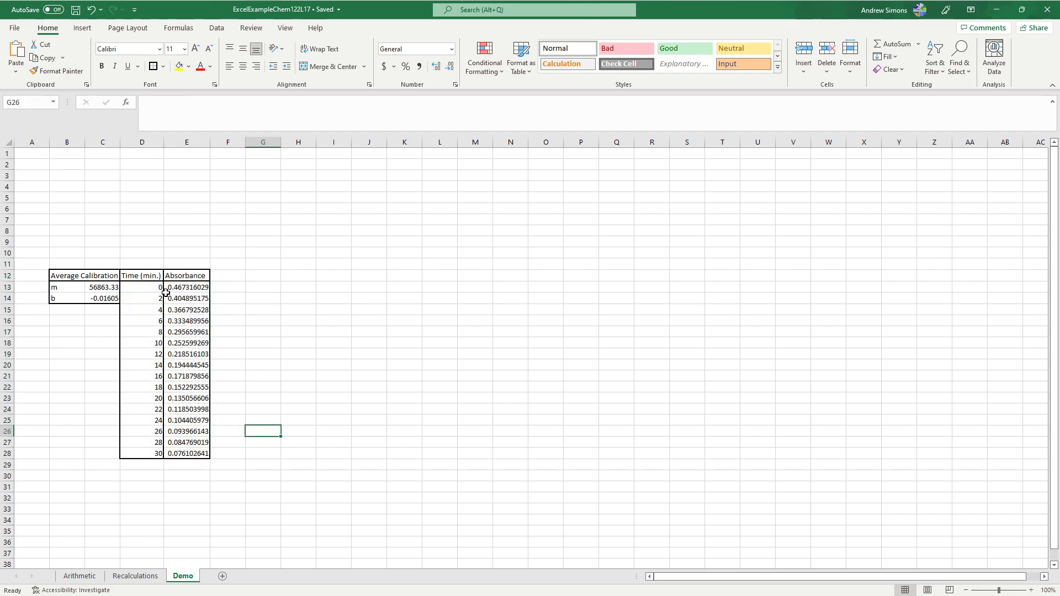
pyautogui.click(150, 274)
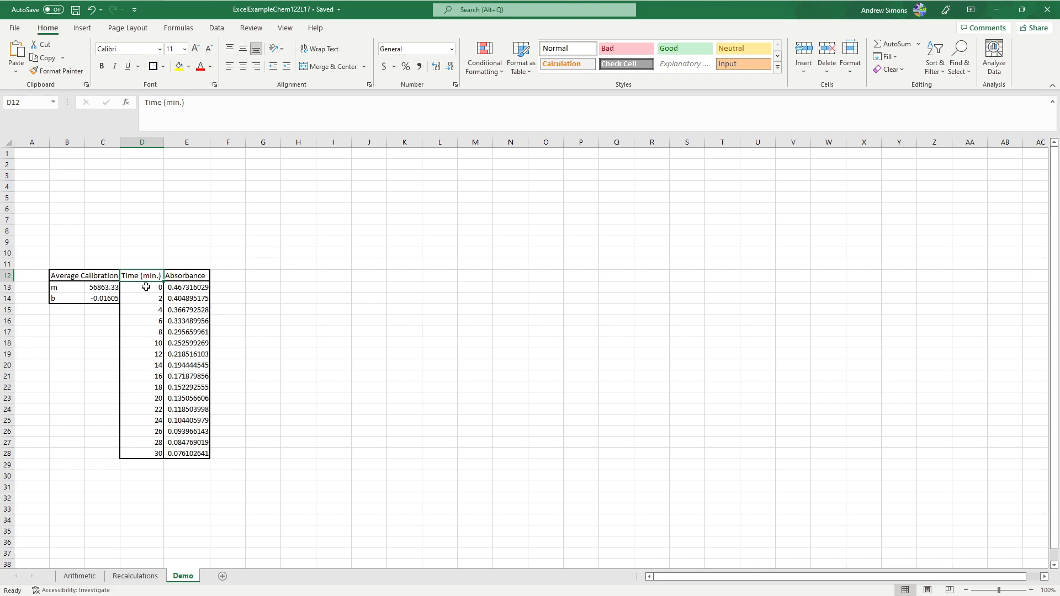
pyautogui.moveTo(145, 275); pyautogui.dragTo(186, 453)
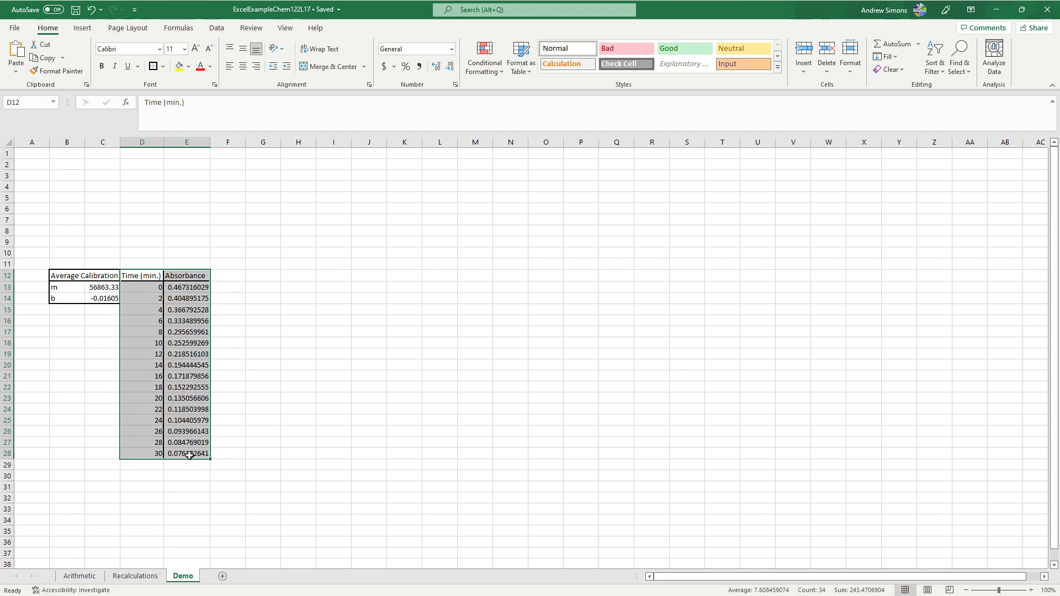
pyautogui.click(186, 454)
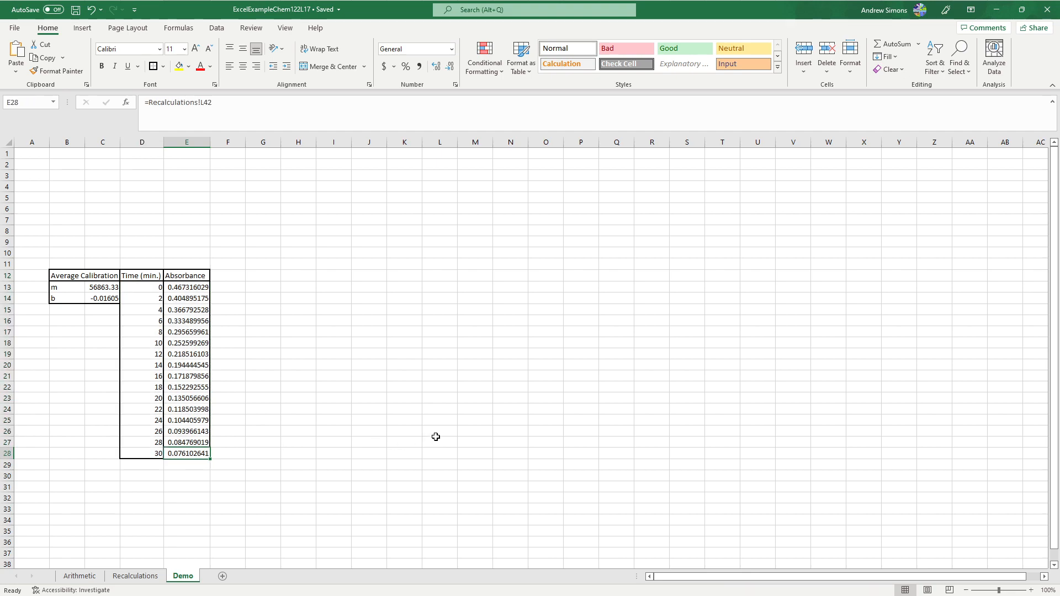
pyautogui.click(206, 270)
pyautogui.click(253, 279)
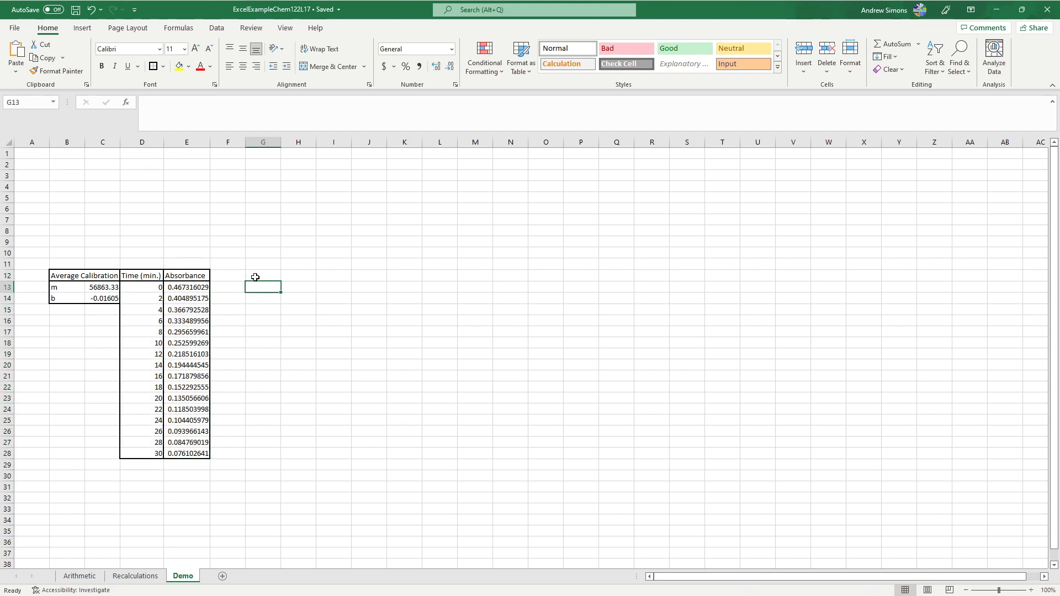
pyautogui.moveTo(274, 275); pyautogui.dragTo(296, 343)
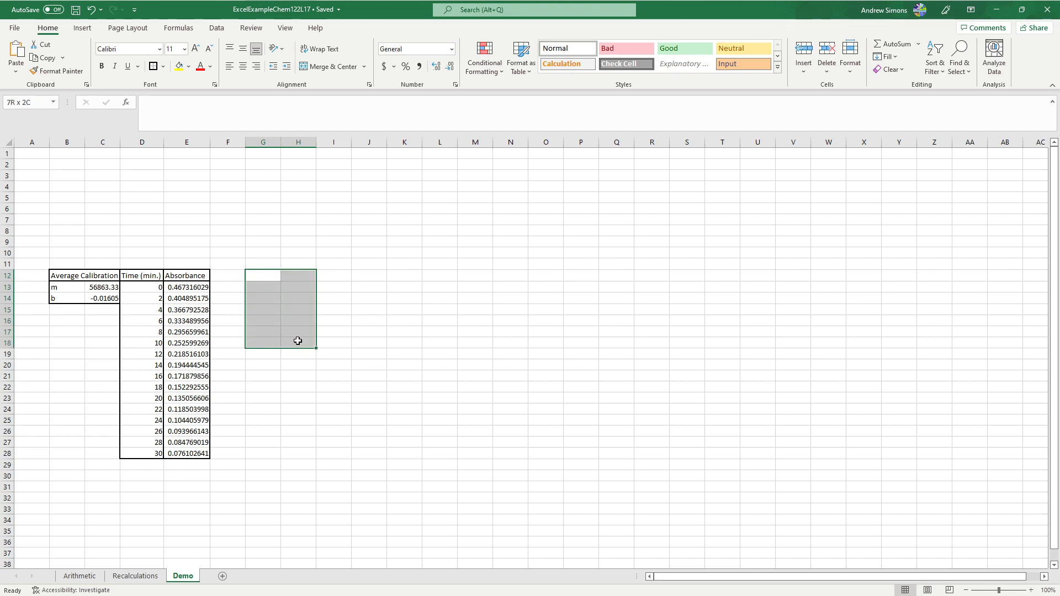
pyautogui.click(298, 344)
pyautogui.moveTo(257, 274); pyautogui.dragTo(292, 342)
pyautogui.click(292, 341)
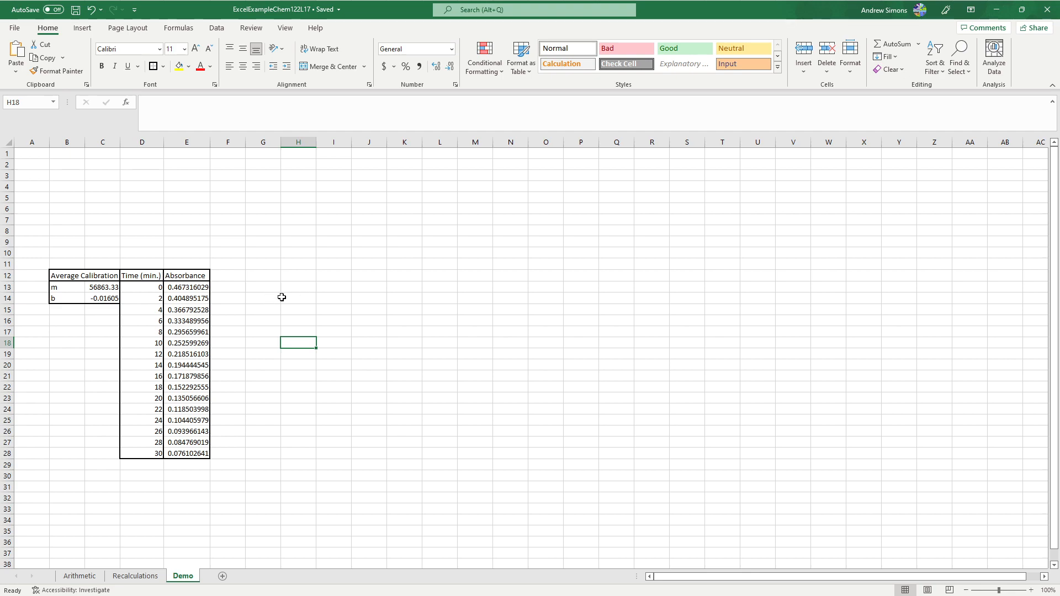
# - Insert a scatter chart with straight lines and markers from the time and absorbance data in D12:E28
pyautogui.moveTo(136, 273); pyautogui.dragTo(189, 449)
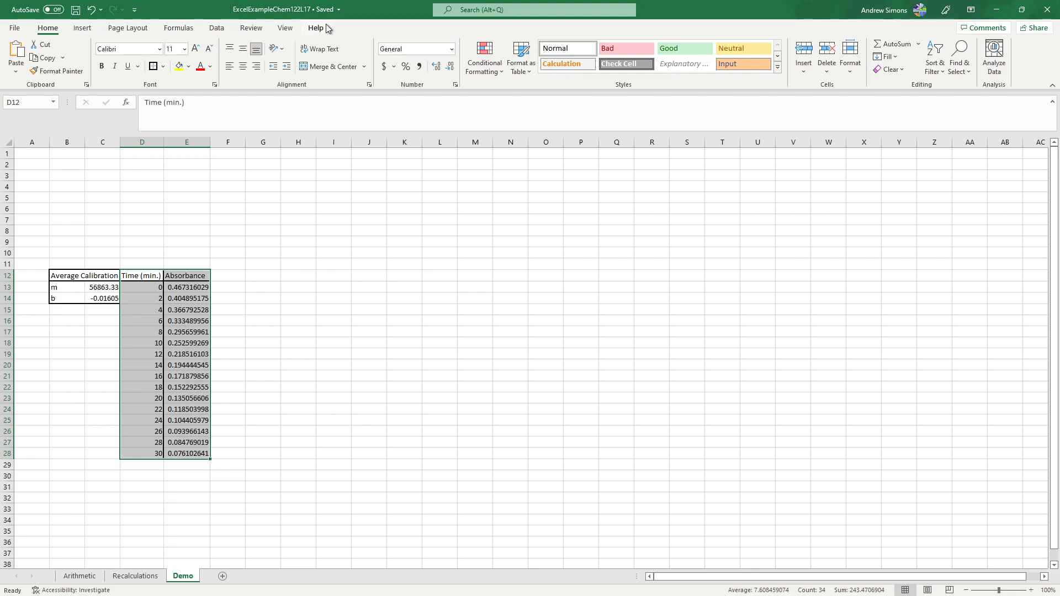
pyautogui.click(83, 28)
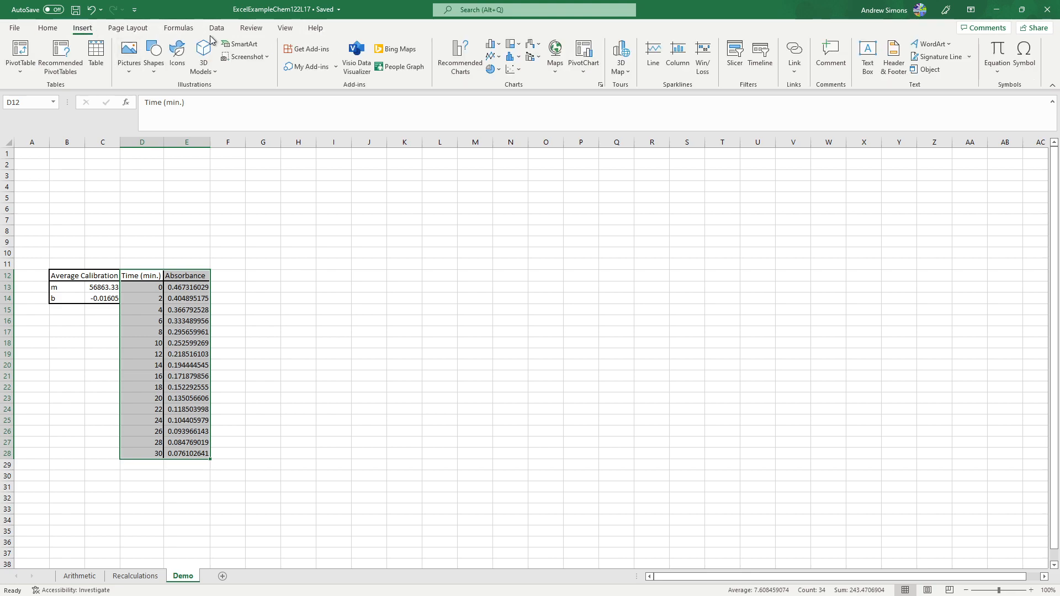
pyautogui.click(469, 65)
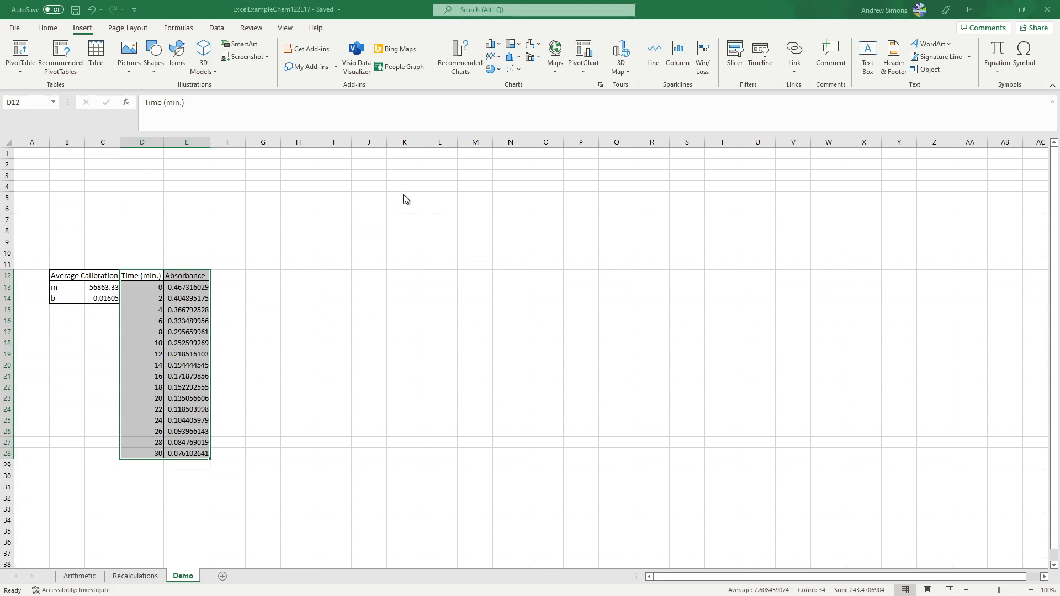
pyautogui.hotkey('alt', 'F1')
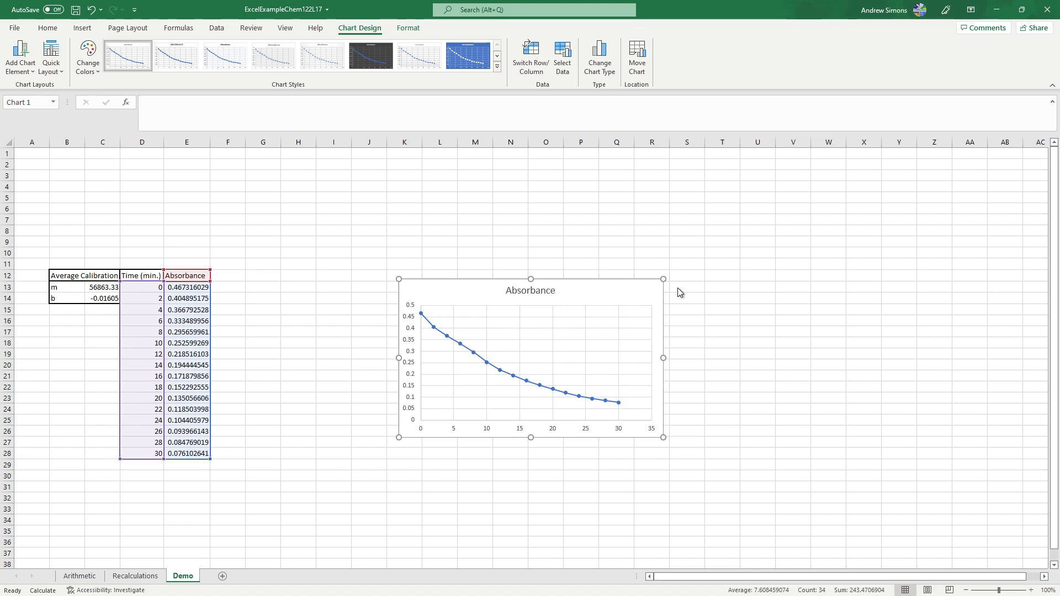
# - Add axis titles to the chart and name the vertical axis "Absorbance"
pyautogui.click(704, 311)
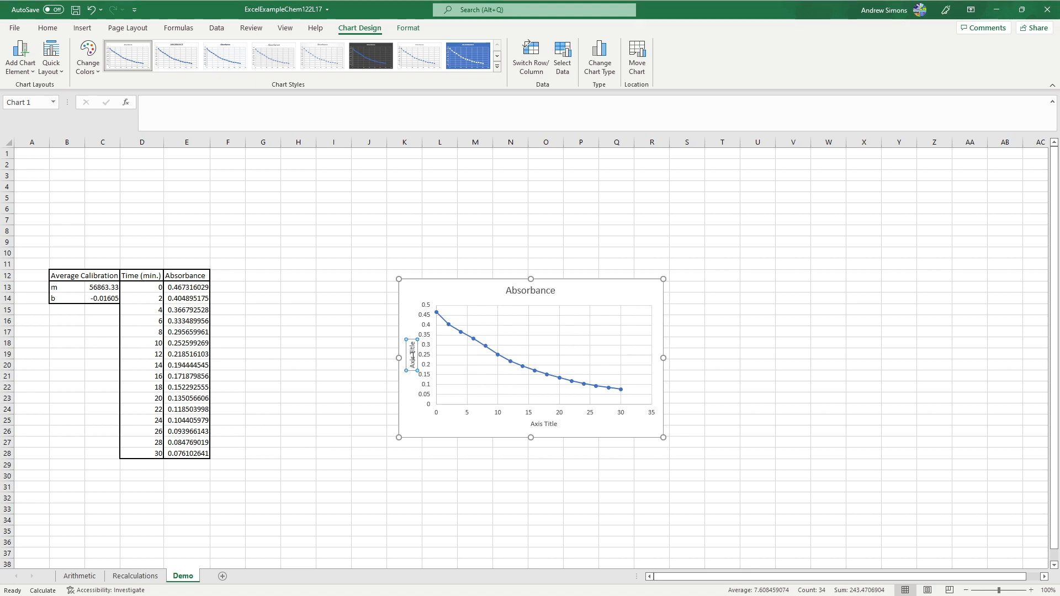
pyautogui.press('BackSpace')
pyautogui.press('BackSpace')
pyautogui.press('BackSpace')
pyautogui.press('BackSpace')
pyautogui.press('BackSpace')
pyautogui.press('BackSpace')
pyautogui.press('BackSpace')
pyautogui.press('BackSpace')
pyautogui.press('BackSpace')
pyautogui.write('Absorbance')
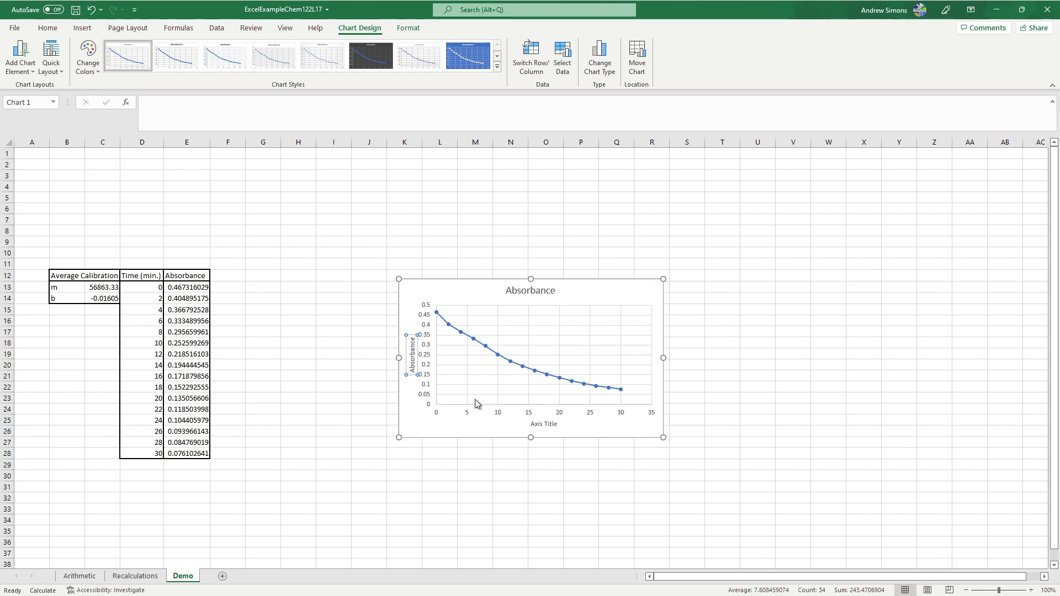
# - Name the chart's horizontal axis "Time (min.)"
pyautogui.click(542, 424)
pyautogui.click(545, 424)
pyautogui.moveTo(559, 425); pyautogui.dragTo(507, 425)
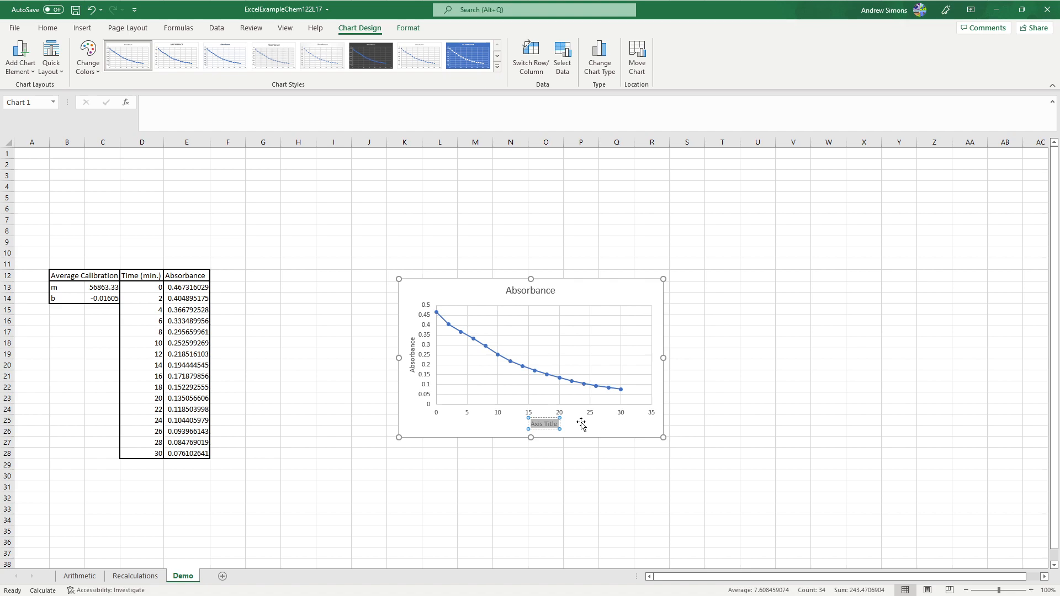
pyautogui.write('Time (min.)')
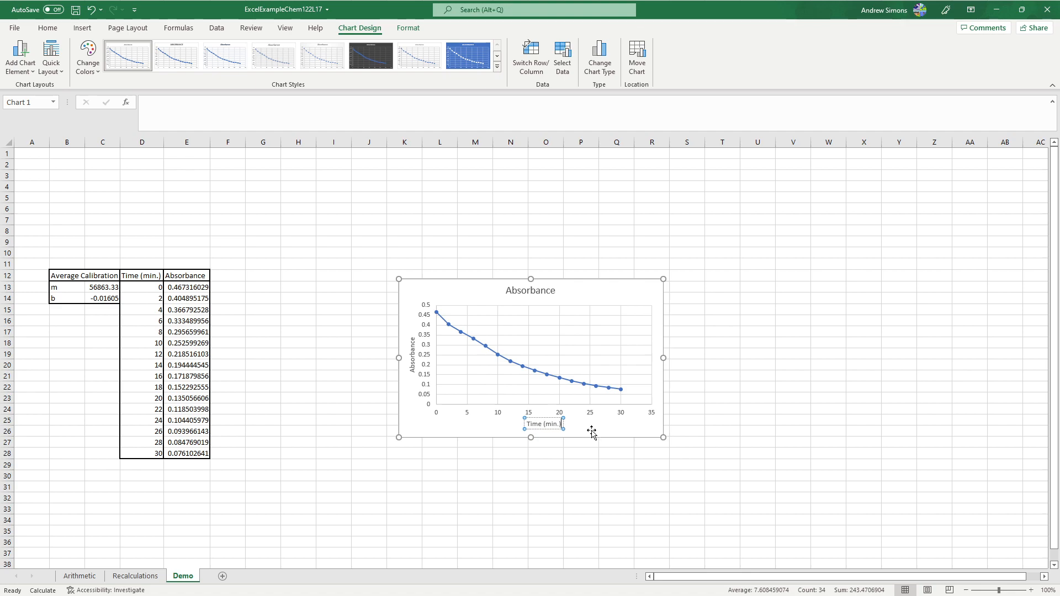
pyautogui.click(622, 451)
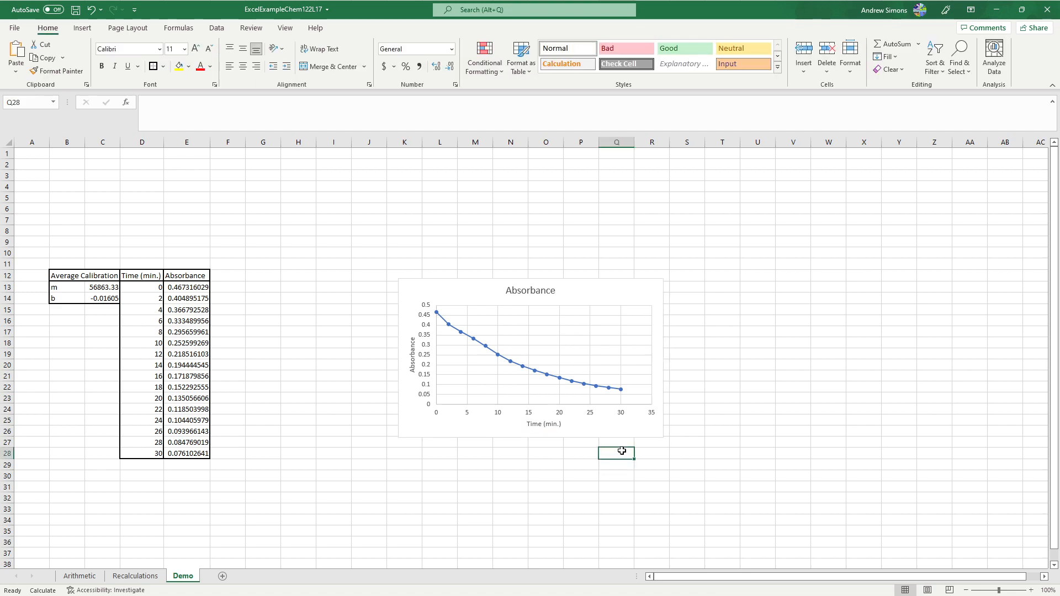
# - Extend the chart title to read "Absorbance vs Time (min.)"
pyautogui.click(602, 418)
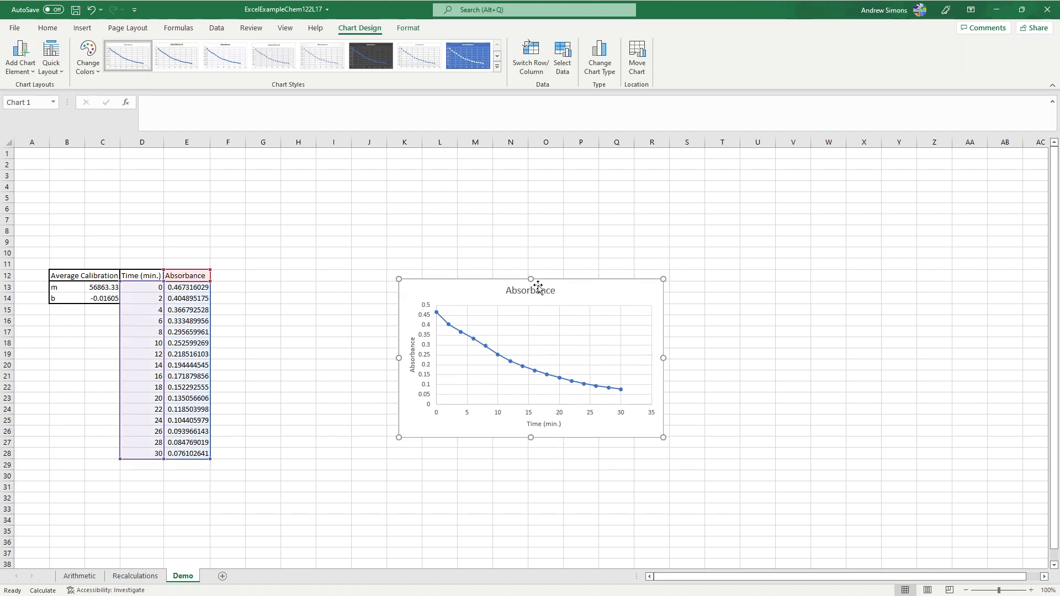
pyautogui.click(537, 291)
pyautogui.doubleClick(546, 292)
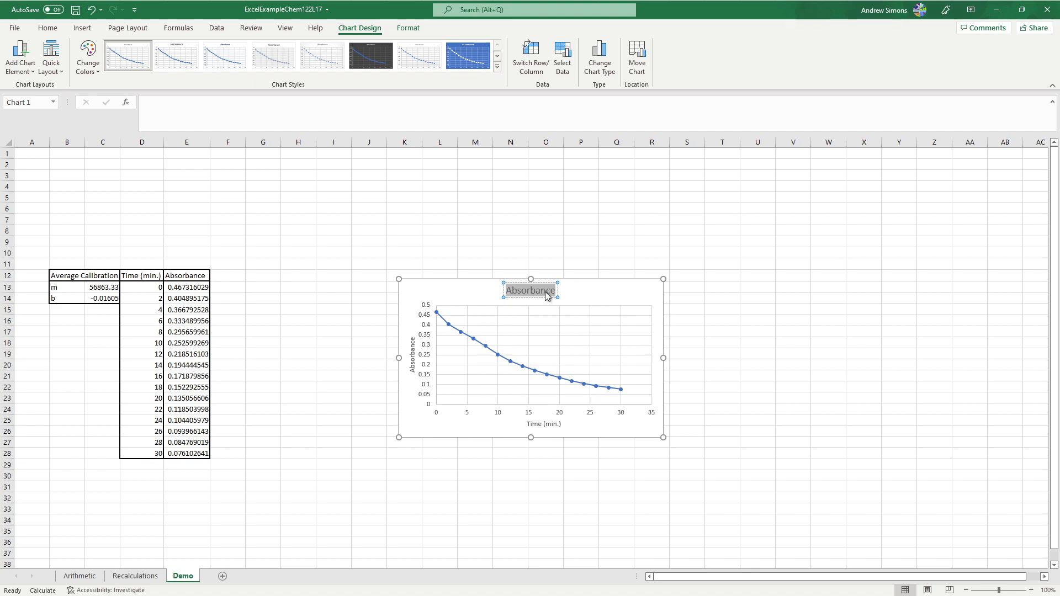
pyautogui.click(556, 291)
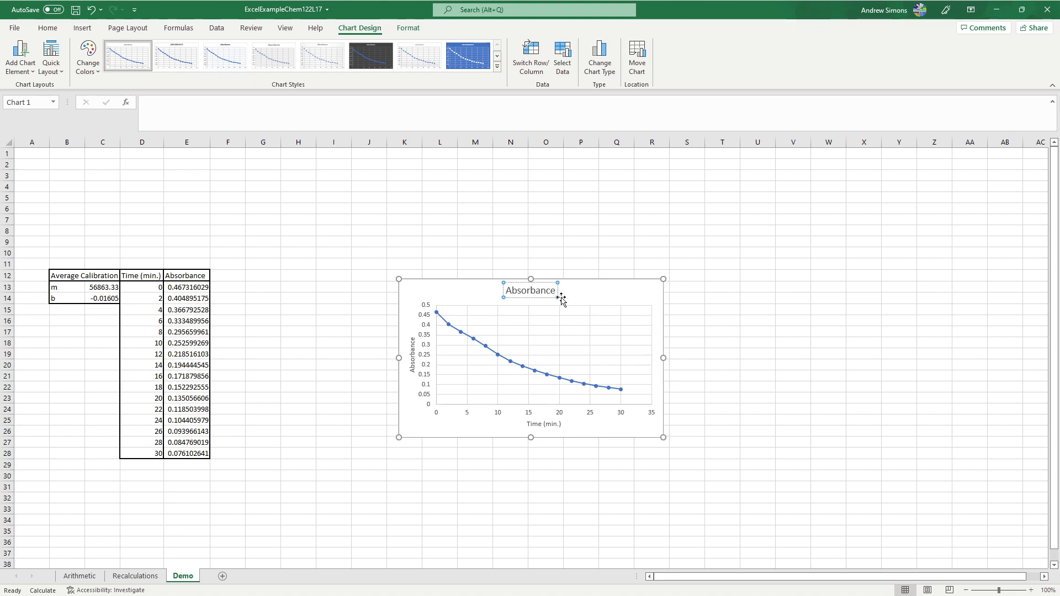
pyautogui.write('vs Time (min.)')
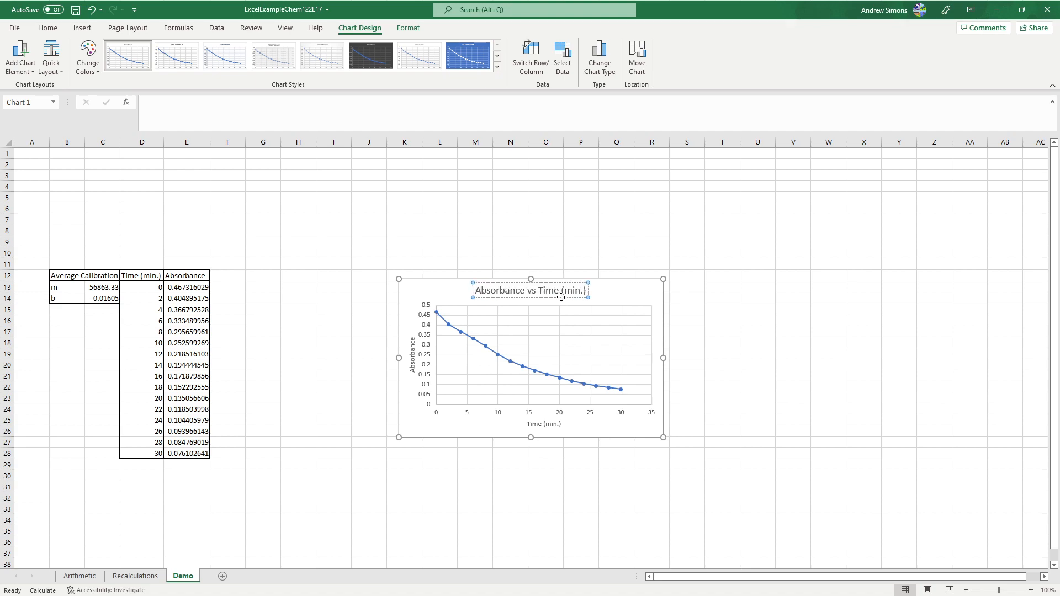
pyautogui.click(622, 288)
pyautogui.click(760, 290)
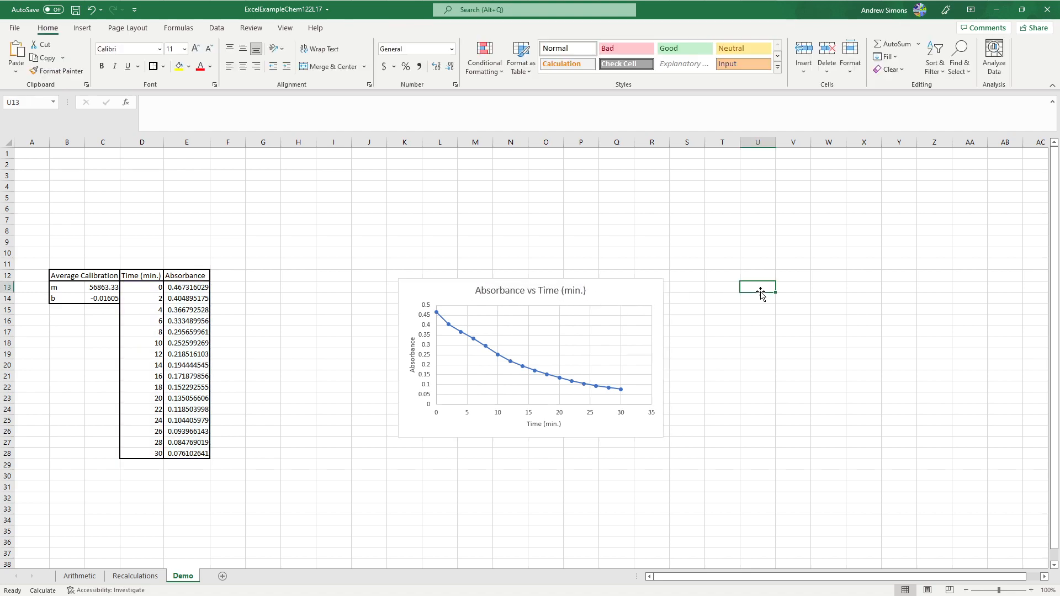
# - Move the absorbance chart away from the data so it covers about columns T to AA, rows 3 to 17
pyautogui.click(599, 289)
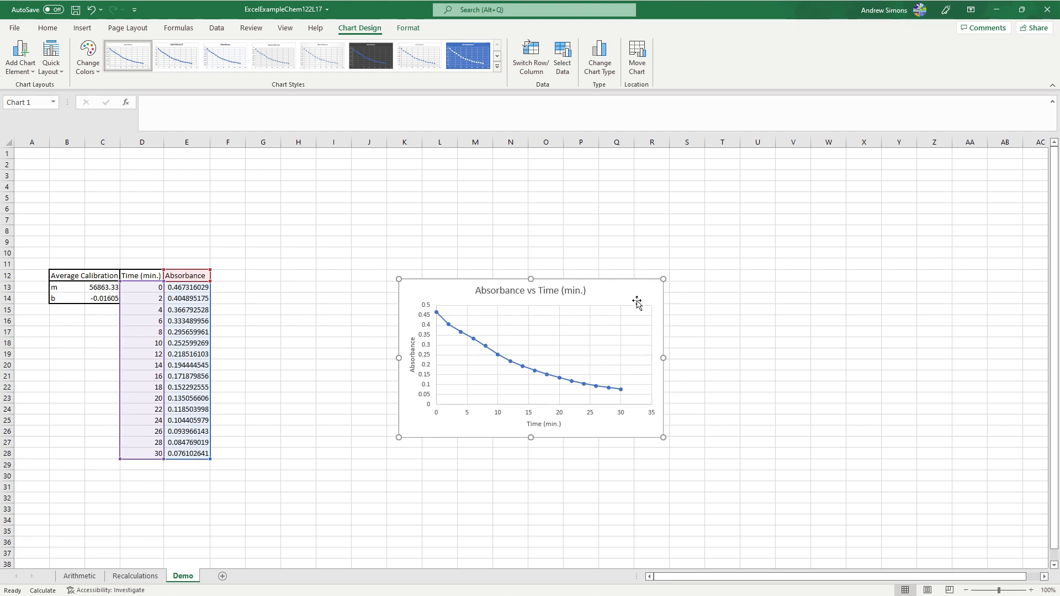
pyautogui.moveTo(641, 291); pyautogui.dragTo(932, 176)
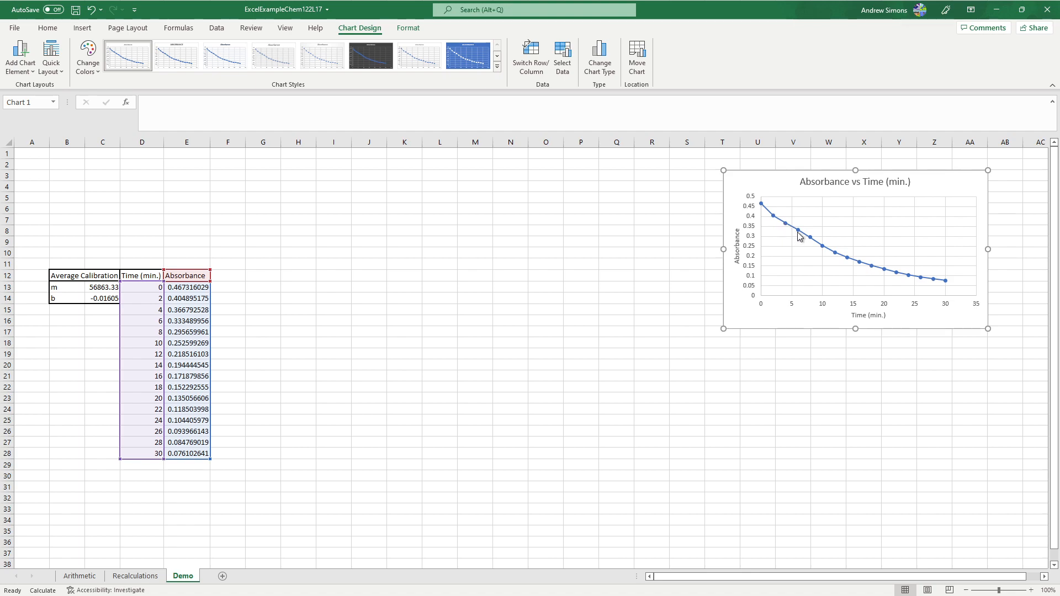
pyautogui.moveTo(142, 275); pyautogui.dragTo(204, 454)
pyautogui.moveTo(145, 275); pyautogui.dragTo(147, 454)
pyautogui.moveTo(193, 277); pyautogui.dragTo(196, 452)
pyautogui.click(243, 442)
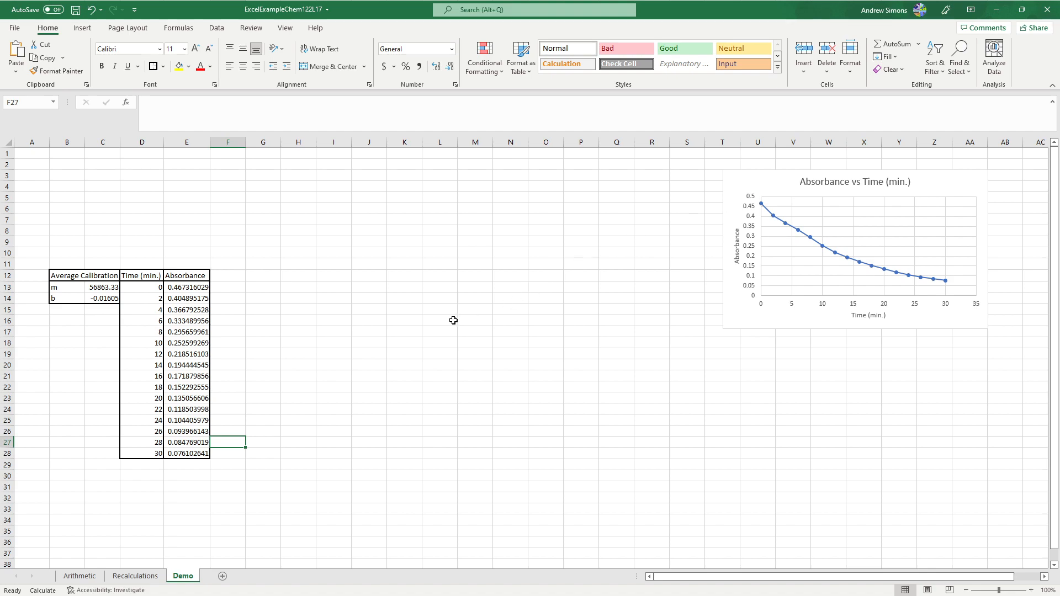
# - Enter the heading "Concentration" in F12 and widen column F to fit it
pyautogui.click(172, 277)
pyautogui.click(221, 280)
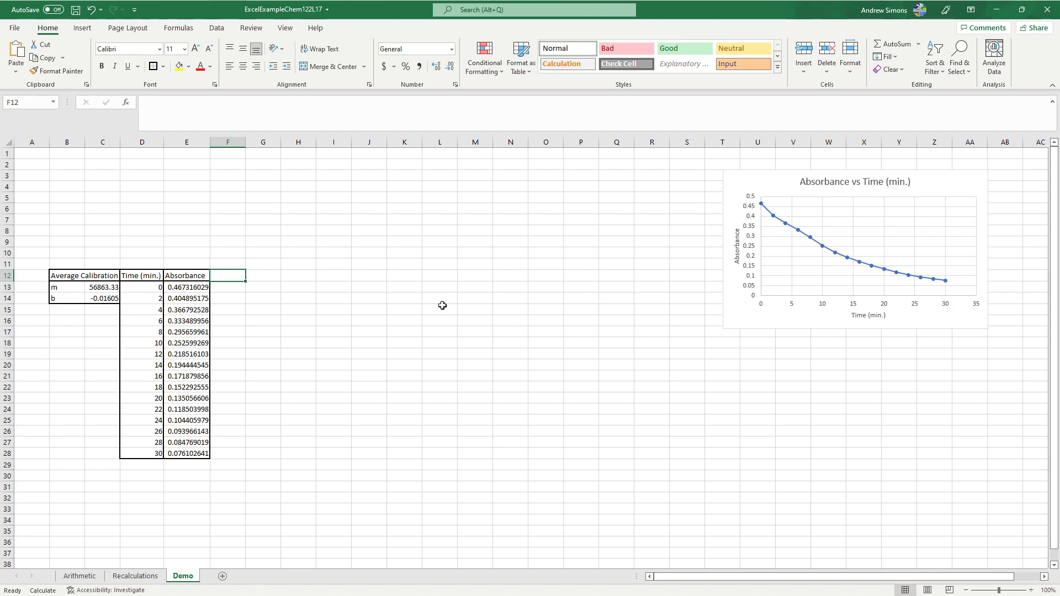
pyautogui.write('Conc')
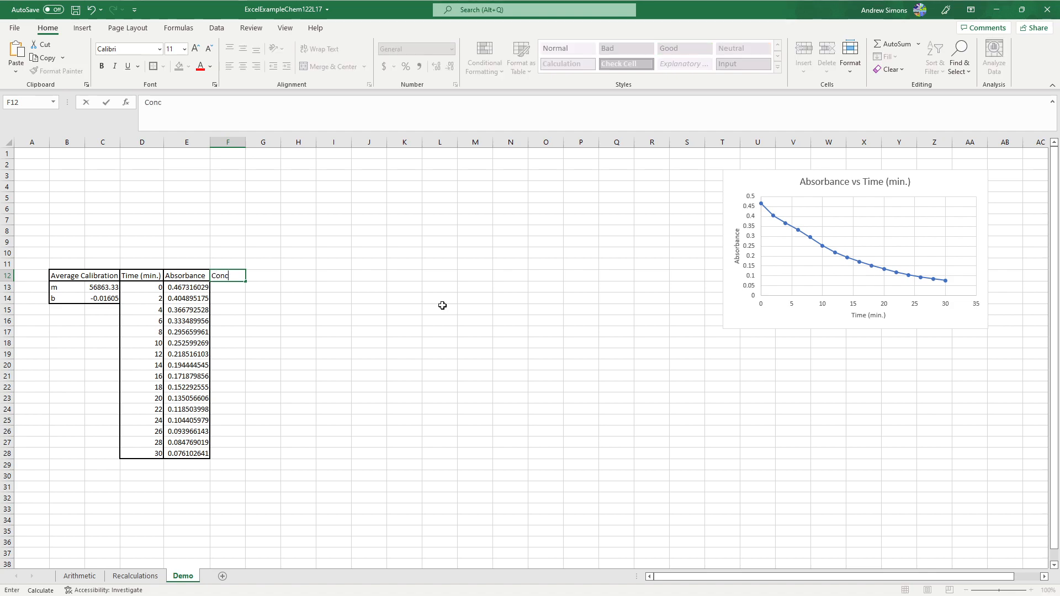
pyautogui.write('ent')
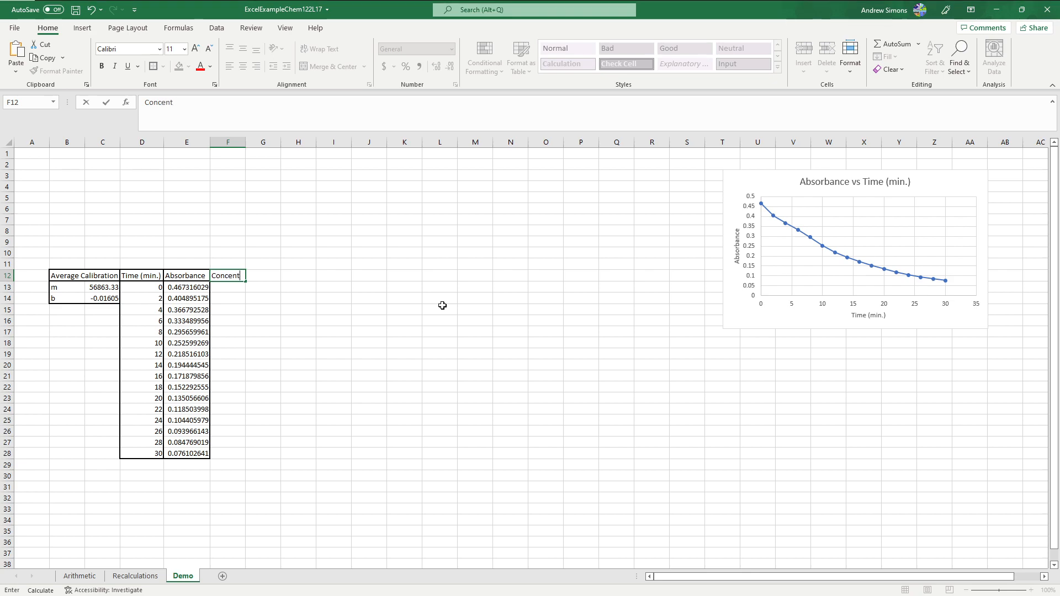
pyautogui.write('ration')
pyautogui.press('Tab')
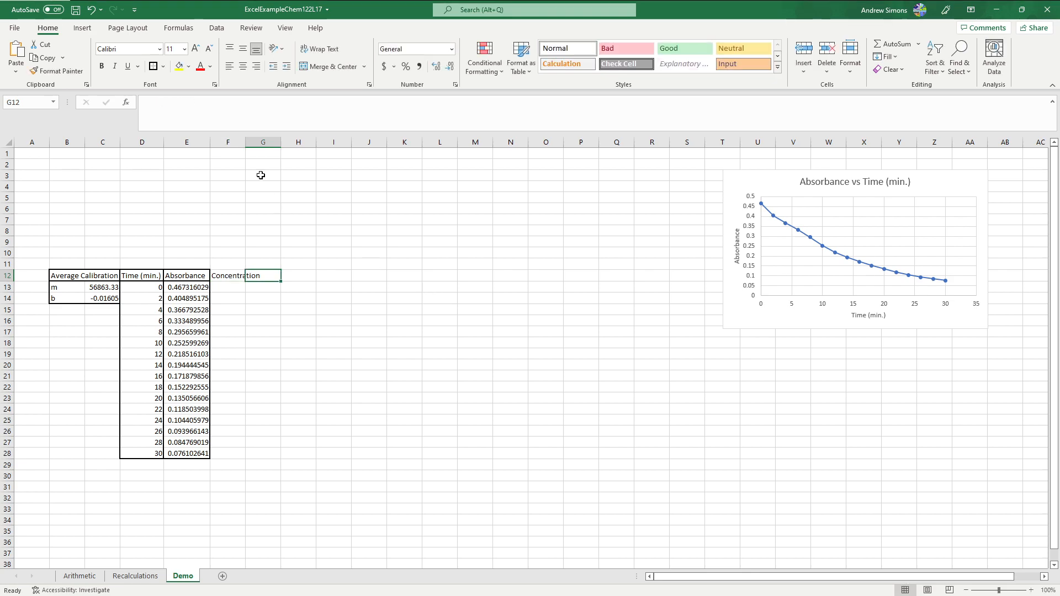
pyautogui.doubleClick(245, 142)
# - Extend the heading in F12 to read "Concentration (mol/L)"
pyautogui.click(239, 279)
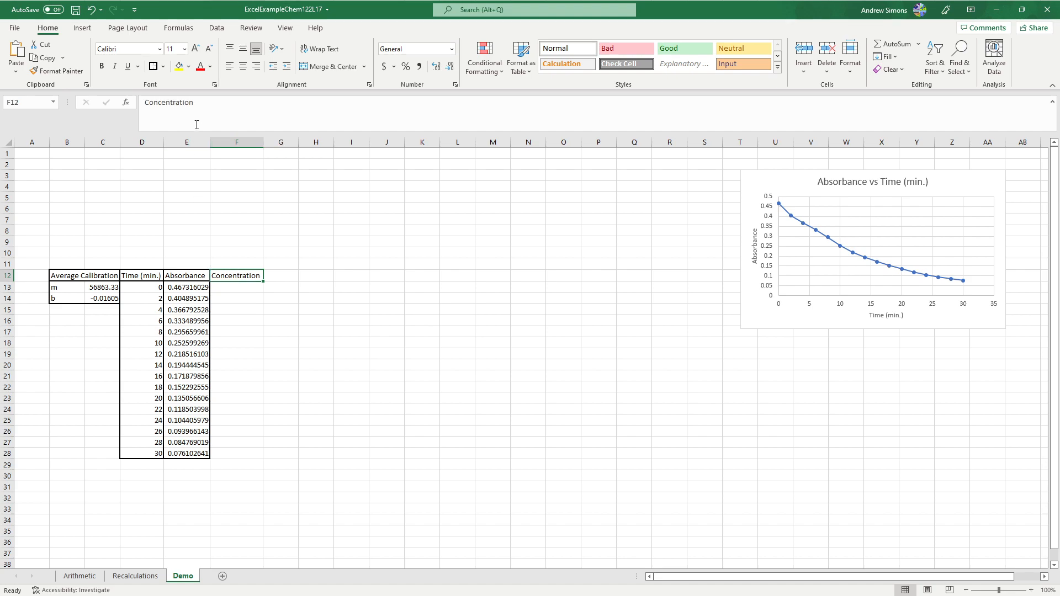
pyautogui.click(200, 108)
pyautogui.write('(mol/L)')
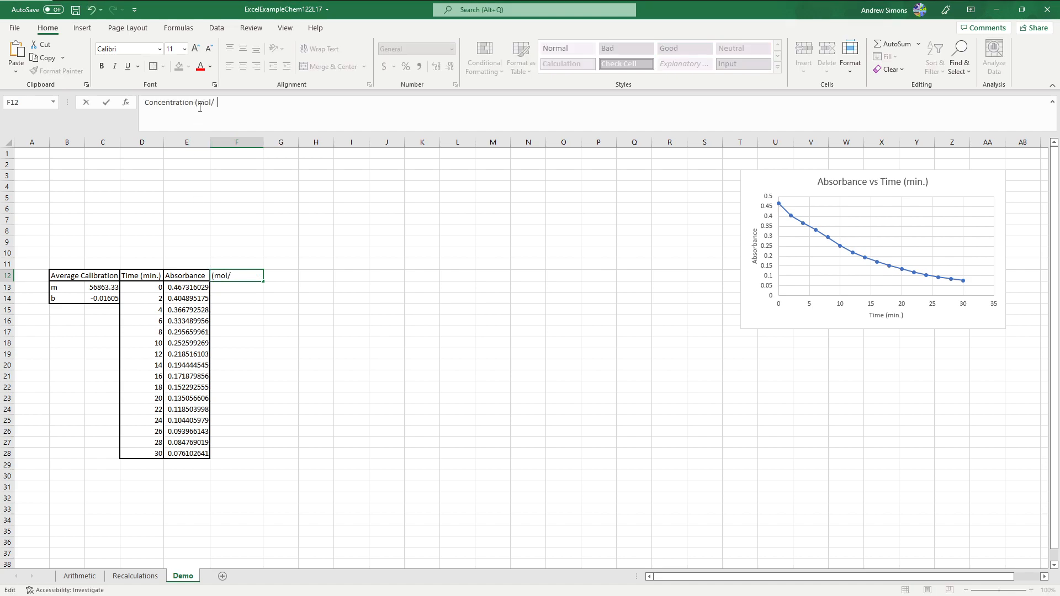
pyautogui.press('Return')
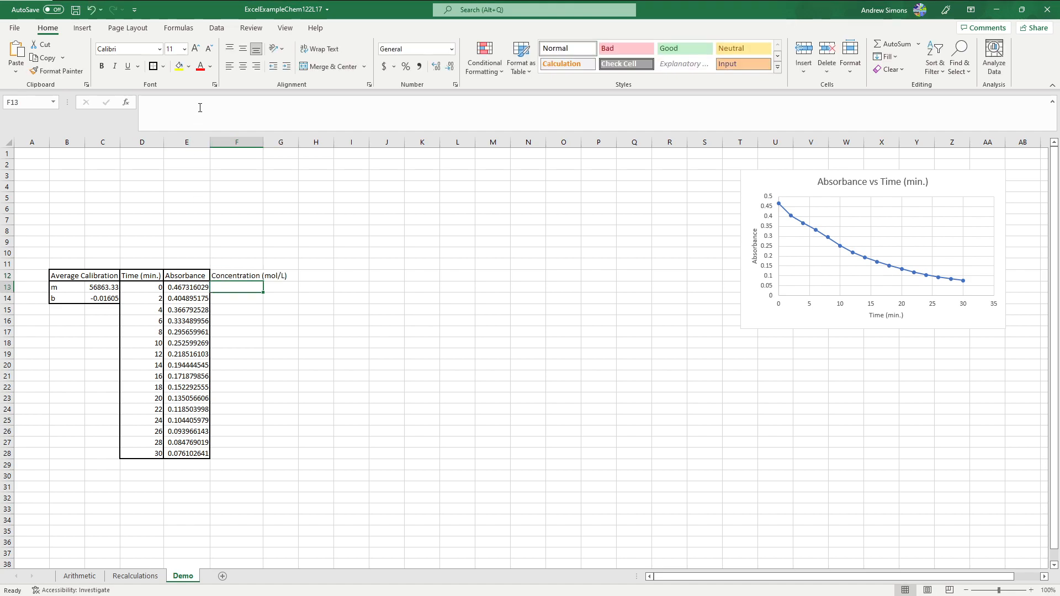
pyautogui.click(295, 276)
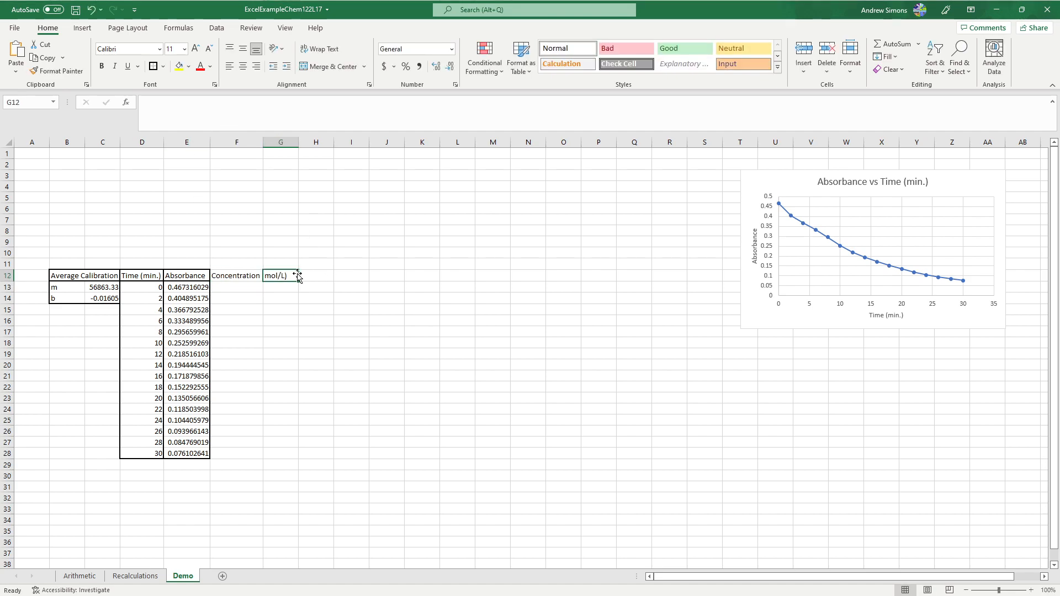
pyautogui.click(243, 278)
# - Try auto-fitting column F to a long string of sample text entered in F9, and undo both the resize and the text
pyautogui.click(241, 240)
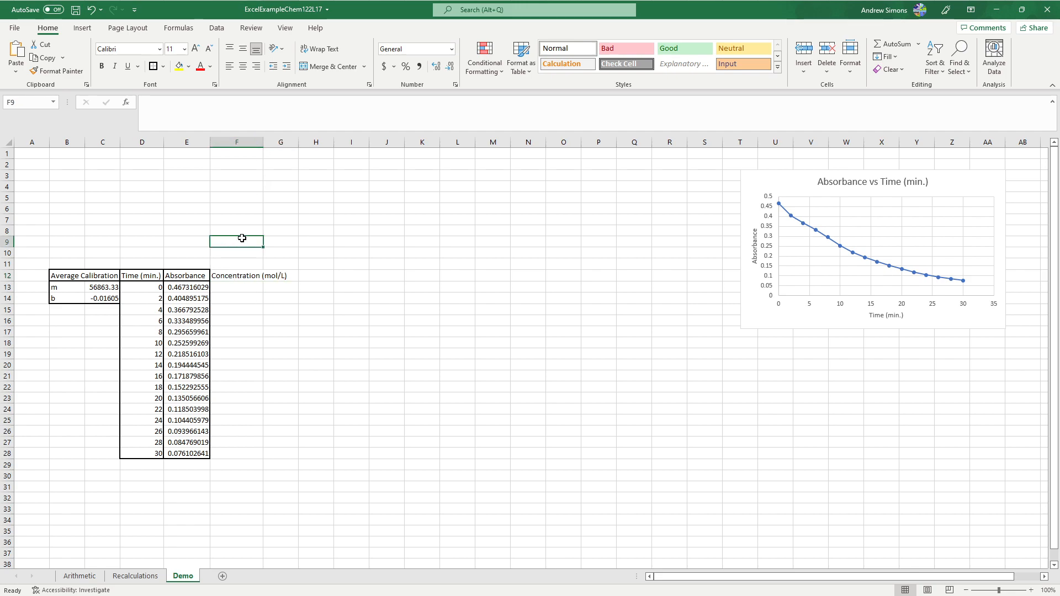
pyautogui.write('aldhjalwijdliawjdliajwldij')
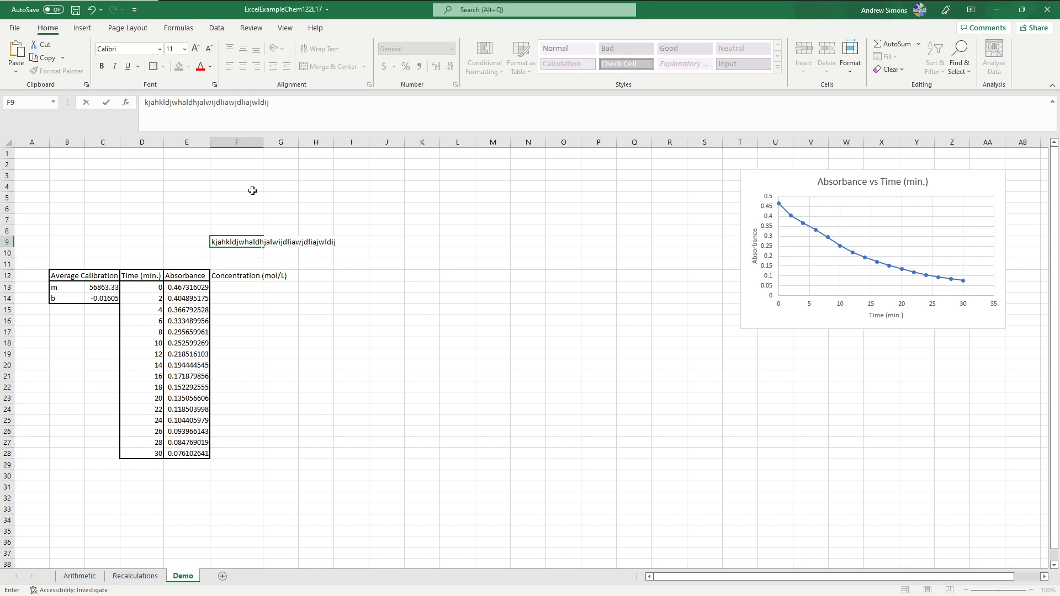
pyautogui.press('Return')
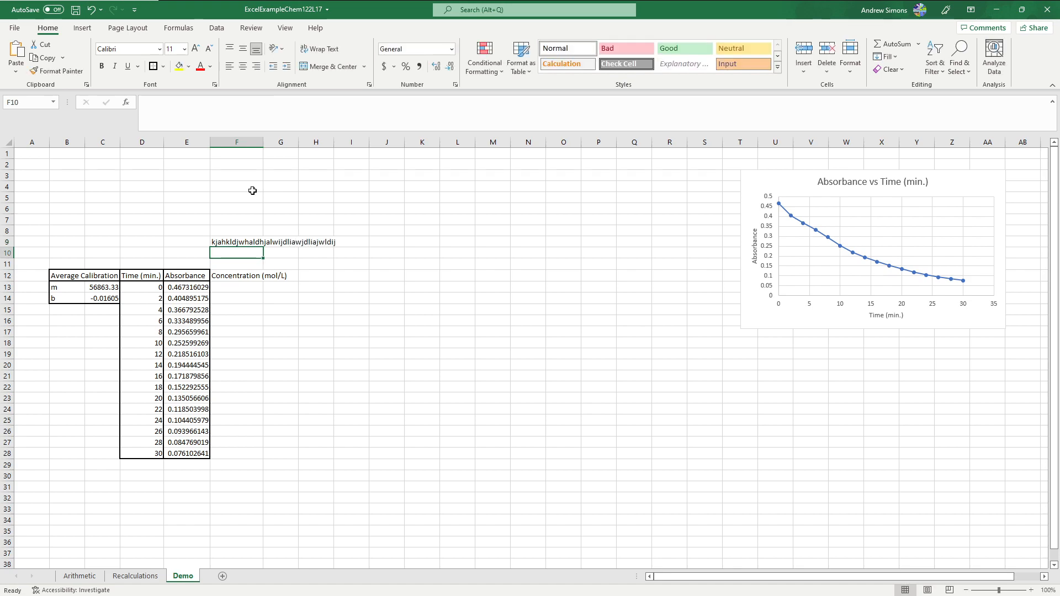
pyautogui.doubleClick(263, 143)
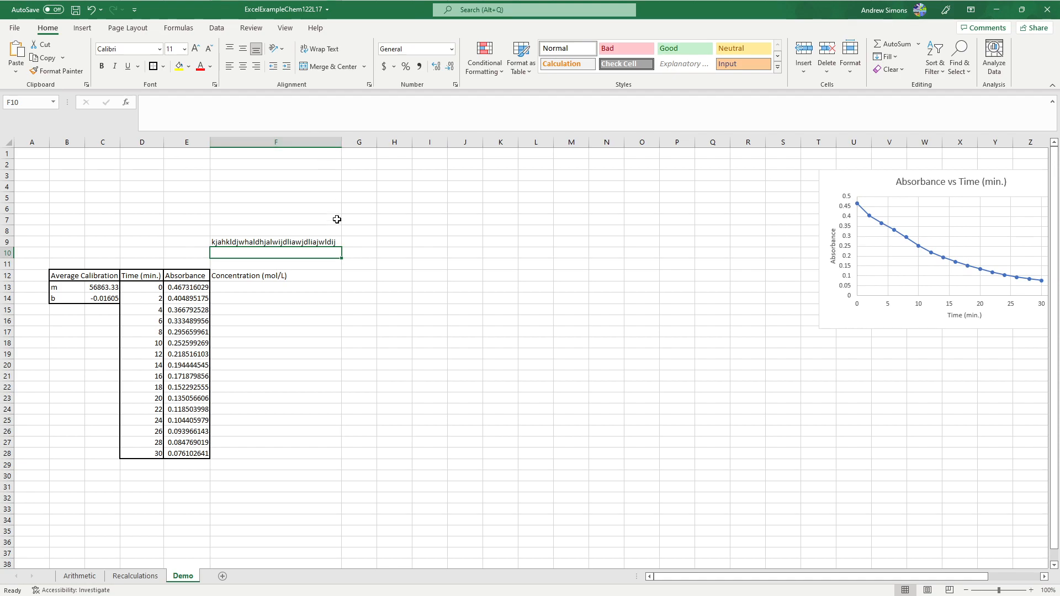
pyautogui.hotkey('ctrl', 'z')
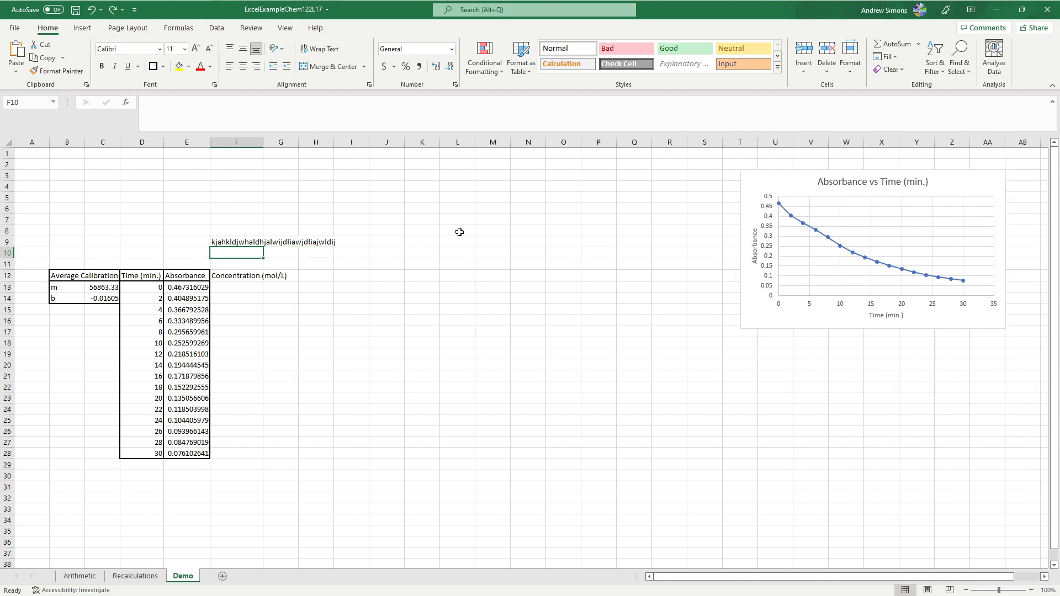
pyautogui.hotkey('ctrl', 'z')
# - Auto-fit column F to the heading in F12 and outline that cell with a border
pyautogui.click(229, 279)
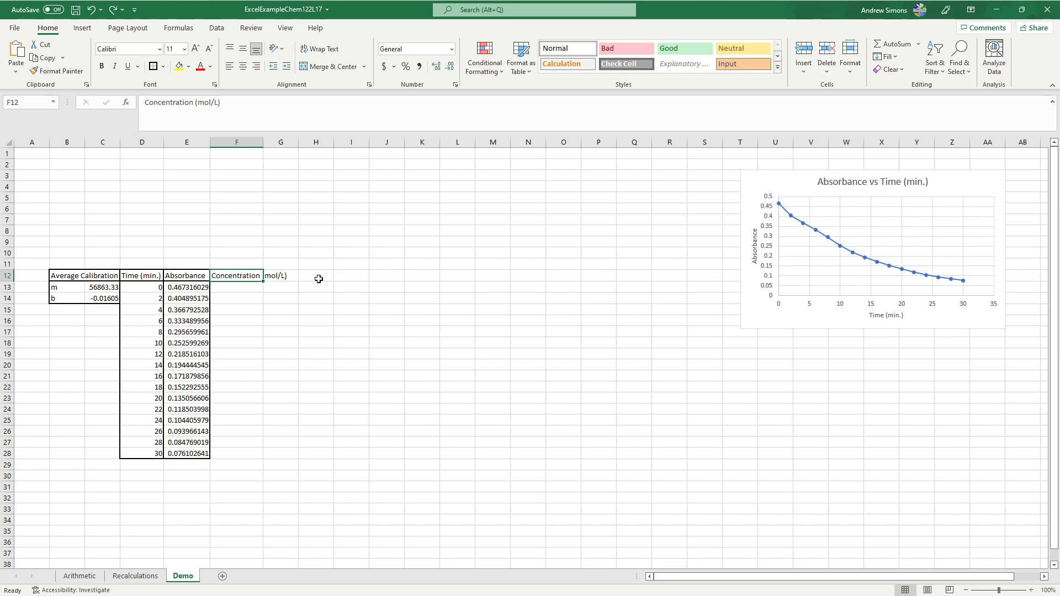
pyautogui.doubleClick(262, 142)
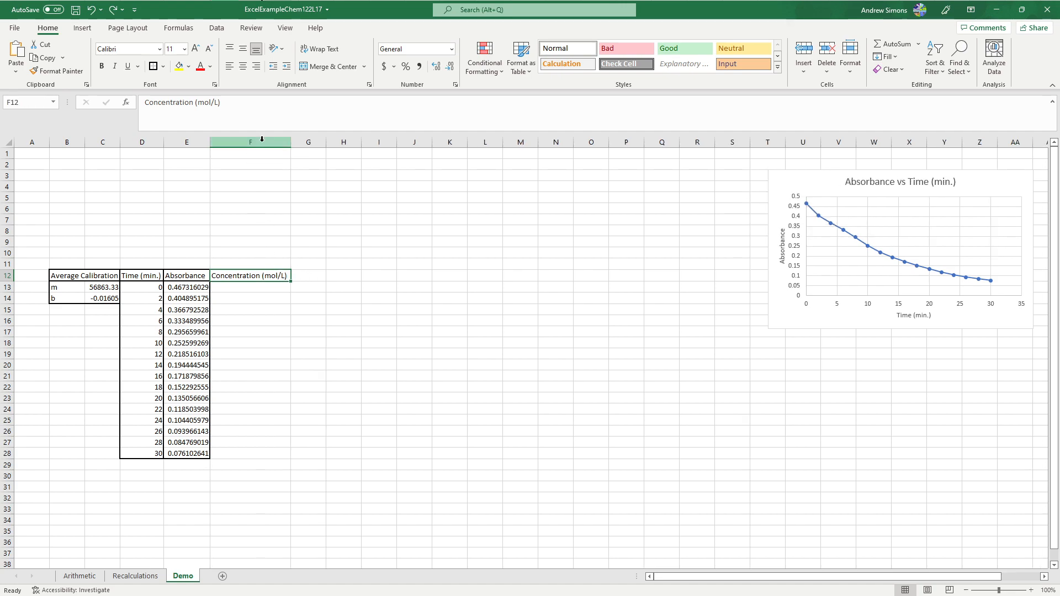
pyautogui.click(260, 294)
pyautogui.click(240, 277)
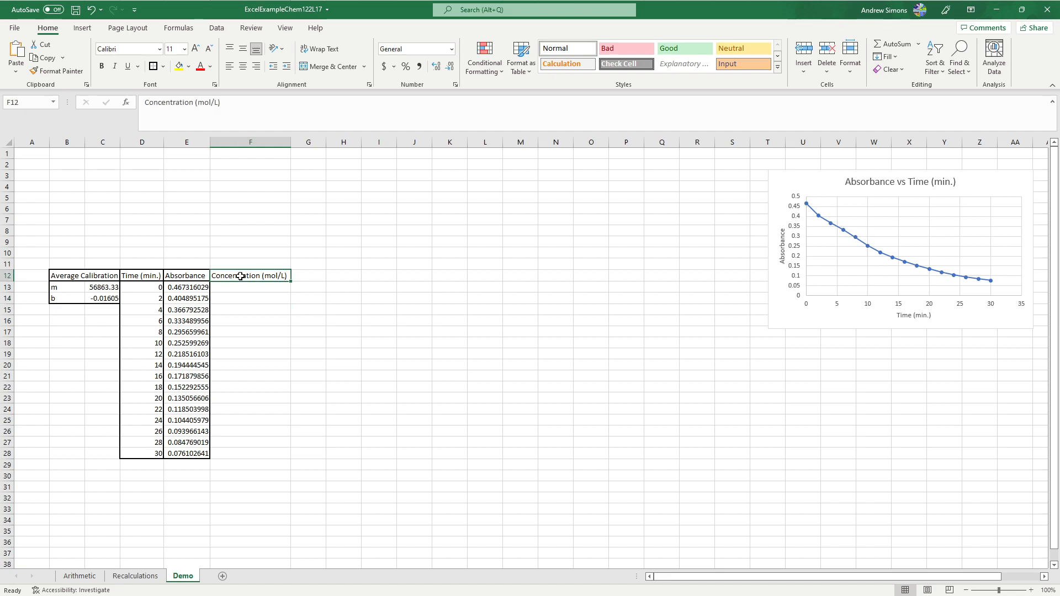
pyautogui.click(260, 338)
pyautogui.moveTo(278, 287); pyautogui.dragTo(271, 452)
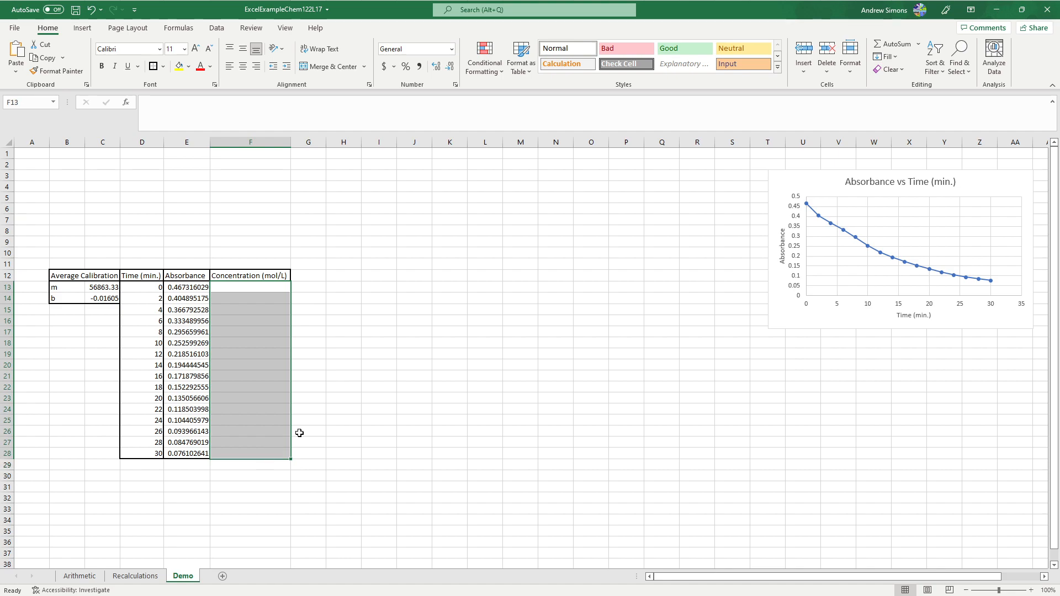
# - Add the bordered heading "Ln(Concentration)" in G12 and auto-fit column G to it
pyautogui.click(333, 272)
pyautogui.click(304, 274)
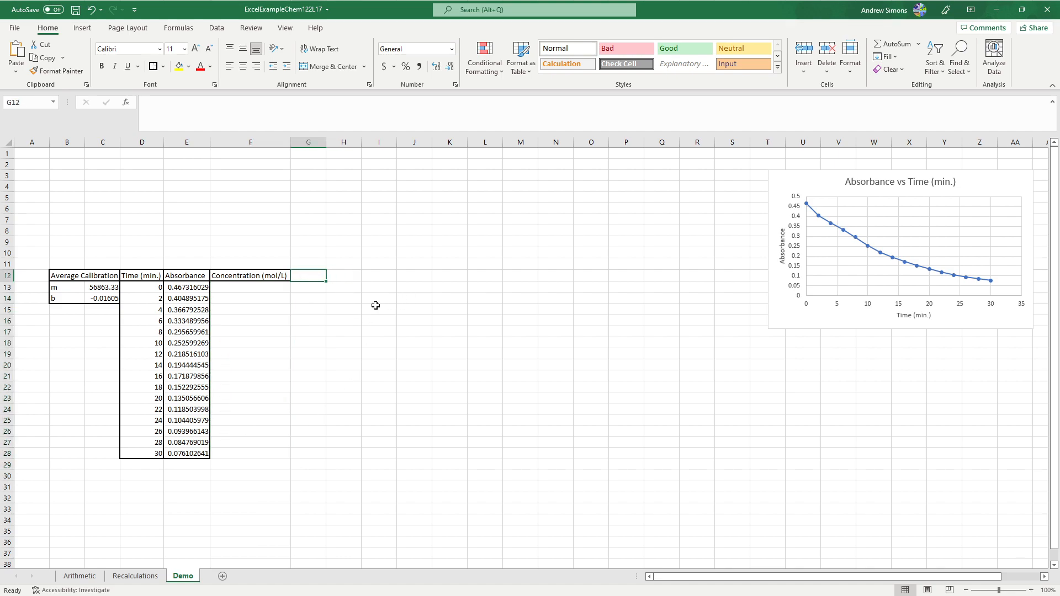
pyautogui.write('Ln(Concentration)')
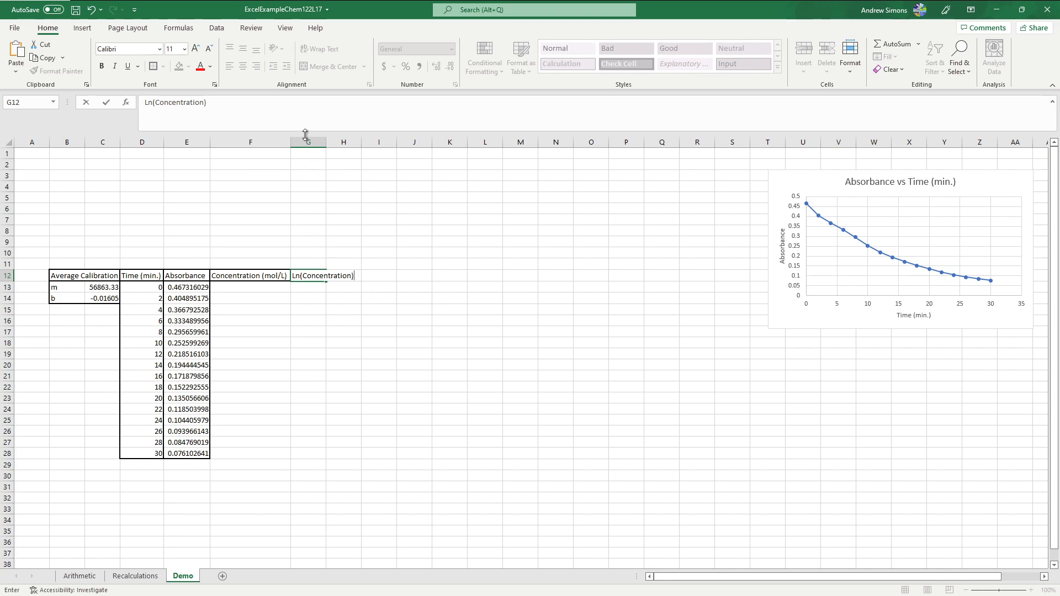
pyautogui.doubleClick(325, 140)
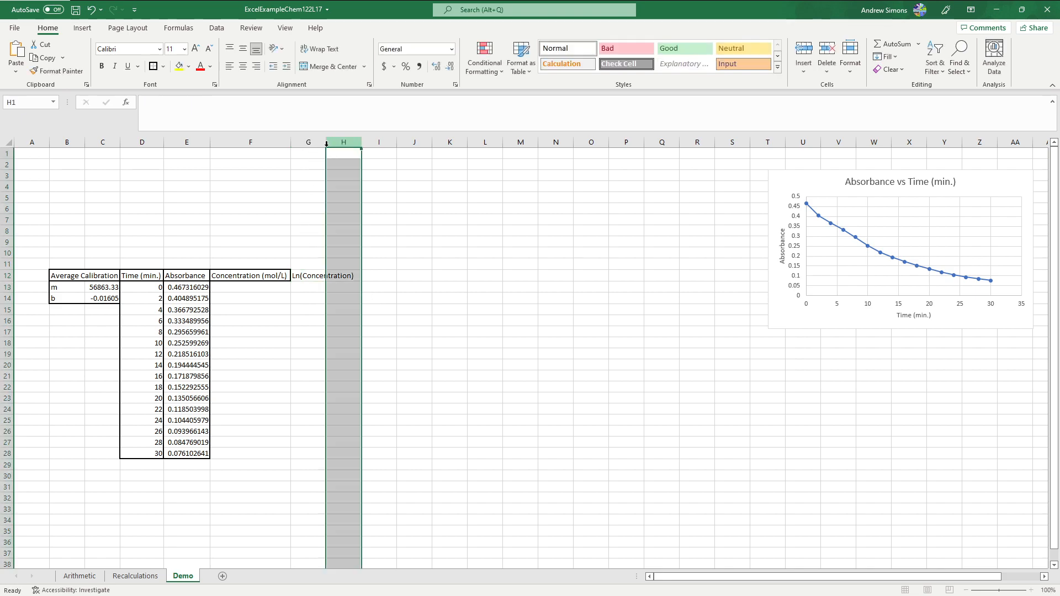
pyautogui.click(343, 209)
pyautogui.click(315, 276)
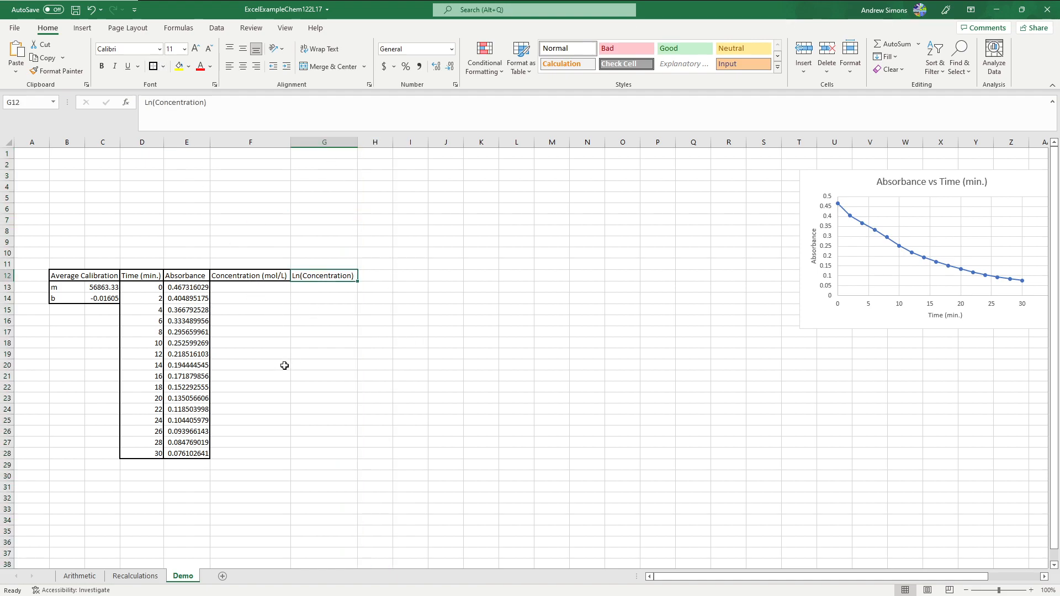
pyautogui.click(263, 344)
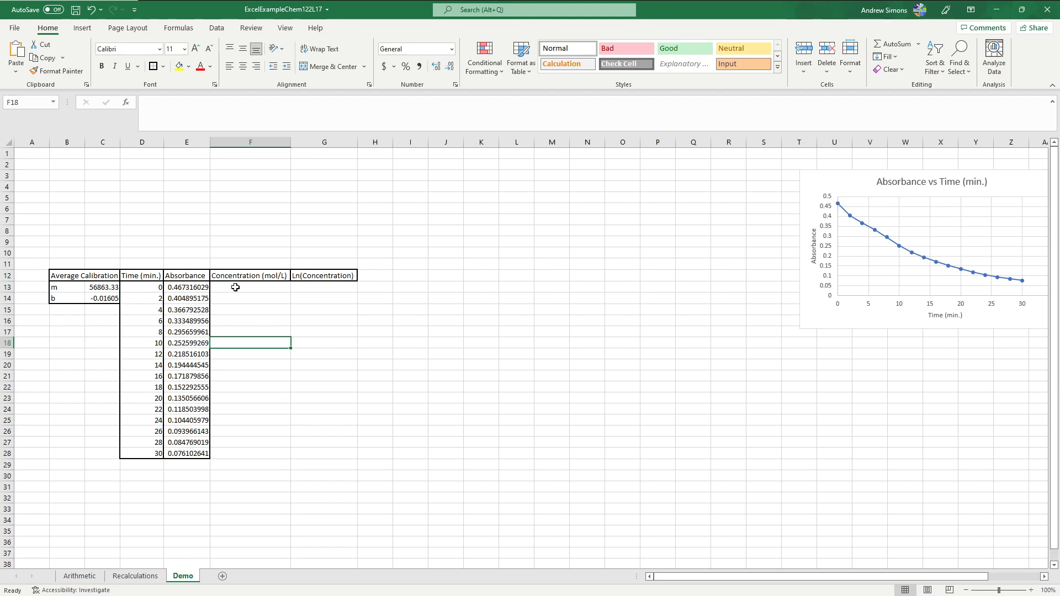
pyautogui.moveTo(150, 274); pyautogui.dragTo(339, 445)
pyautogui.click(214, 287)
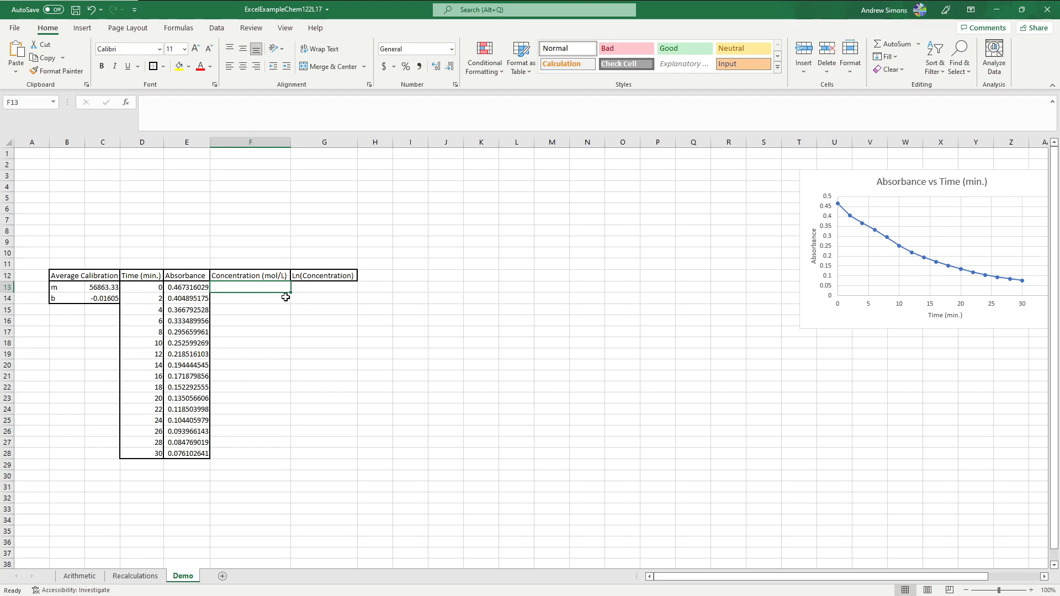
pyautogui.press('Left')
pyautogui.press('Down')
pyautogui.press('Down')
pyautogui.press('Down')
pyautogui.press('Up')
pyautogui.press('Up')
pyautogui.press('Up')
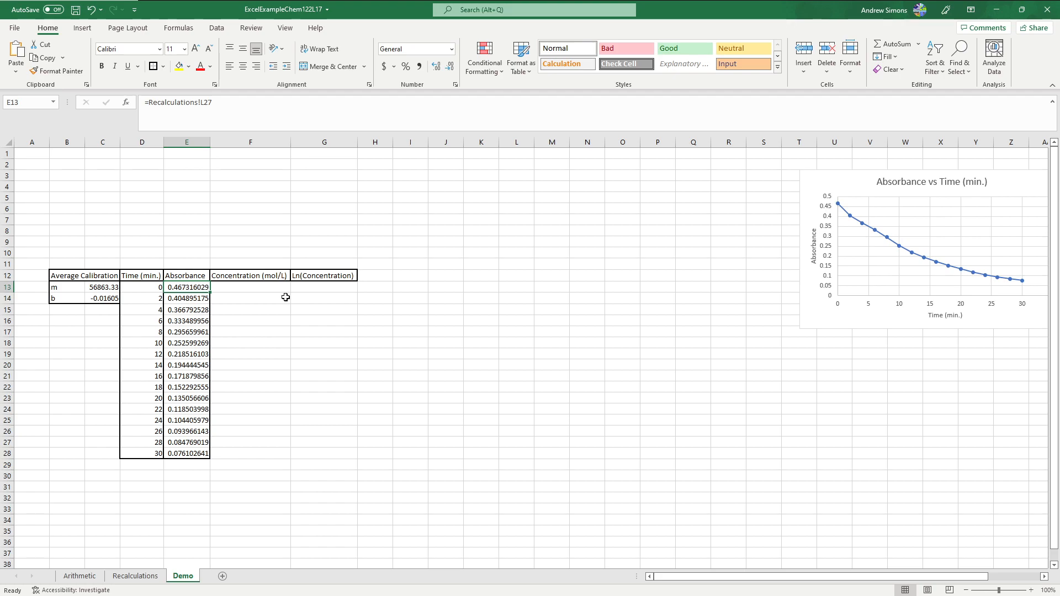
pyautogui.press('Right')
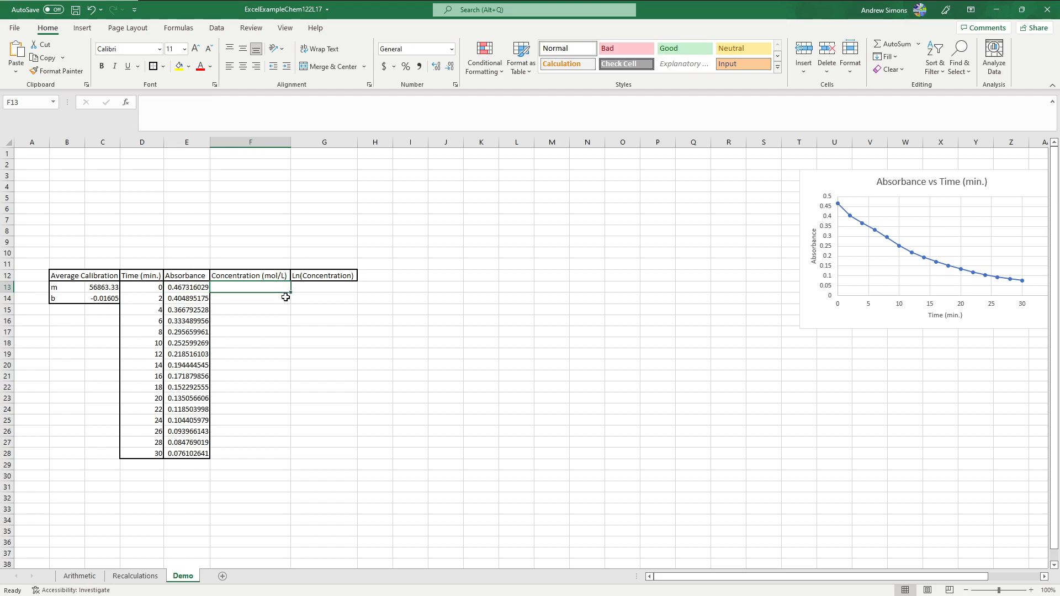
pyautogui.press('Left')
# - Calculate the first concentration in F13 from the absorbance and calibration values with the formula =(E13-C14)/C13
pyautogui.press('Right')
pyautogui.write('=')
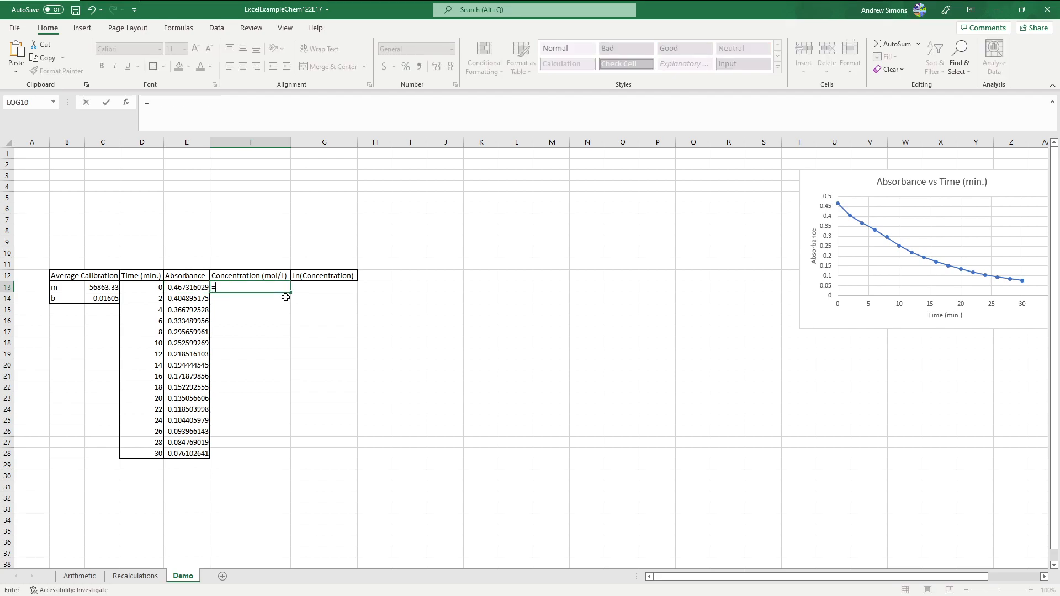
pyautogui.write('(')
pyautogui.click(187, 290)
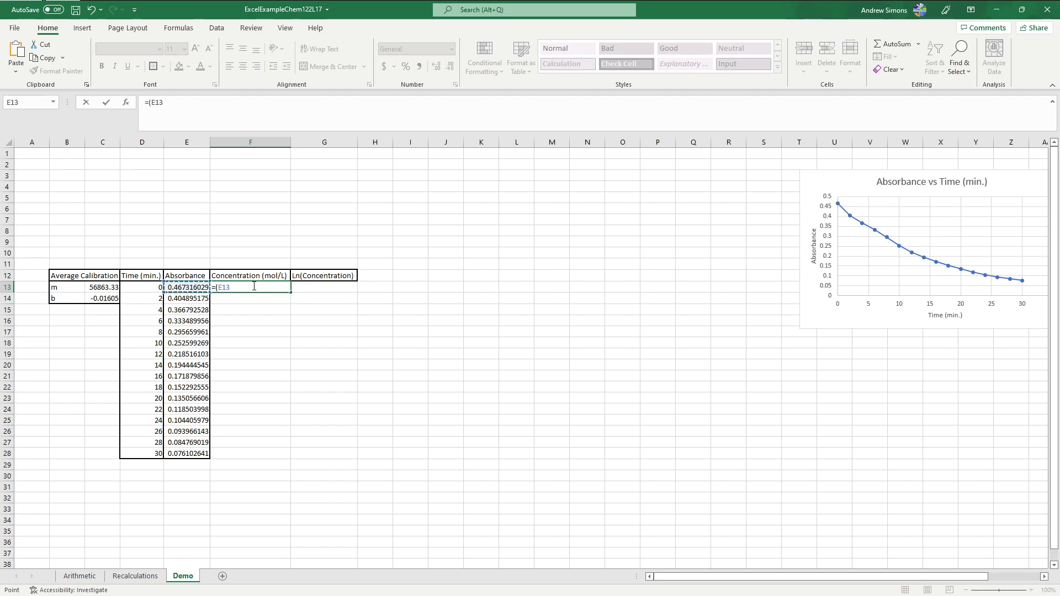
pyautogui.write('-')
pyautogui.click(110, 300)
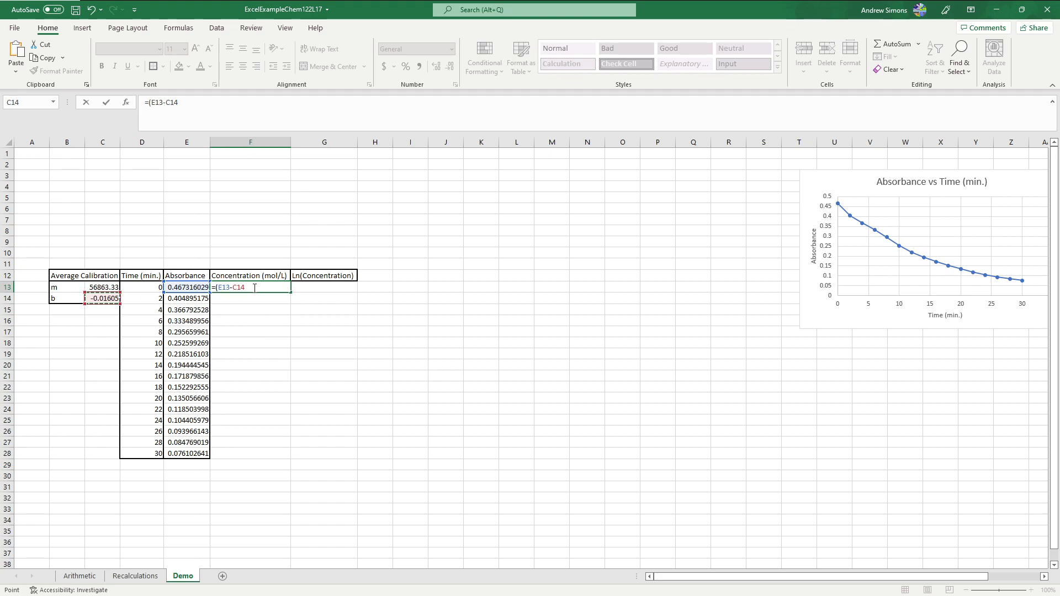
pyautogui.write(')/')
pyautogui.click(104, 288)
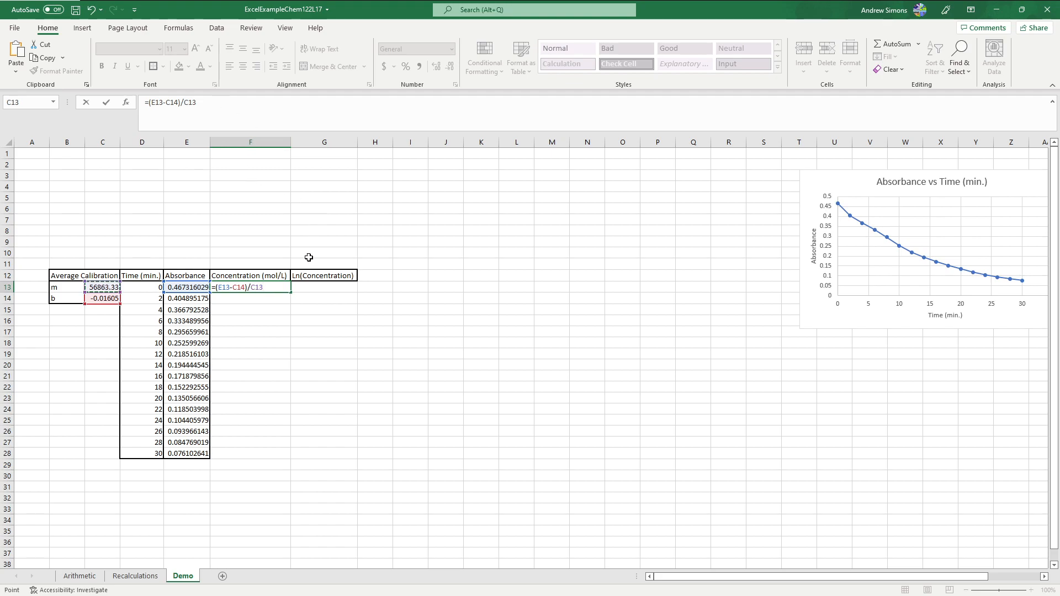
pyautogui.press('Return')
pyautogui.press('Up')
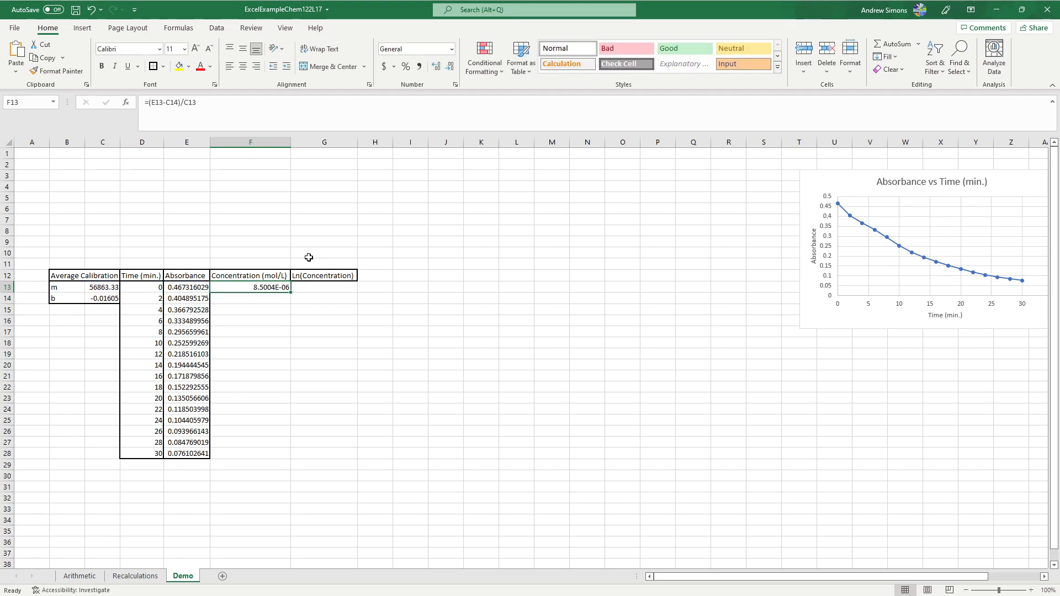
pyautogui.click(270, 297)
pyautogui.click(268, 288)
pyautogui.click(264, 298)
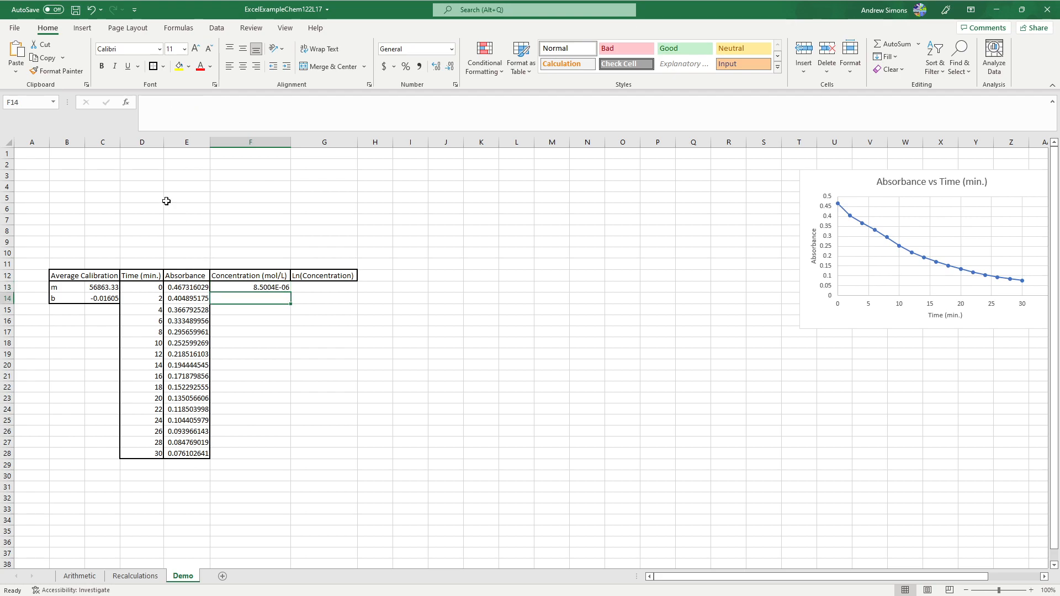
pyautogui.click(156, 115)
pyautogui.click(261, 311)
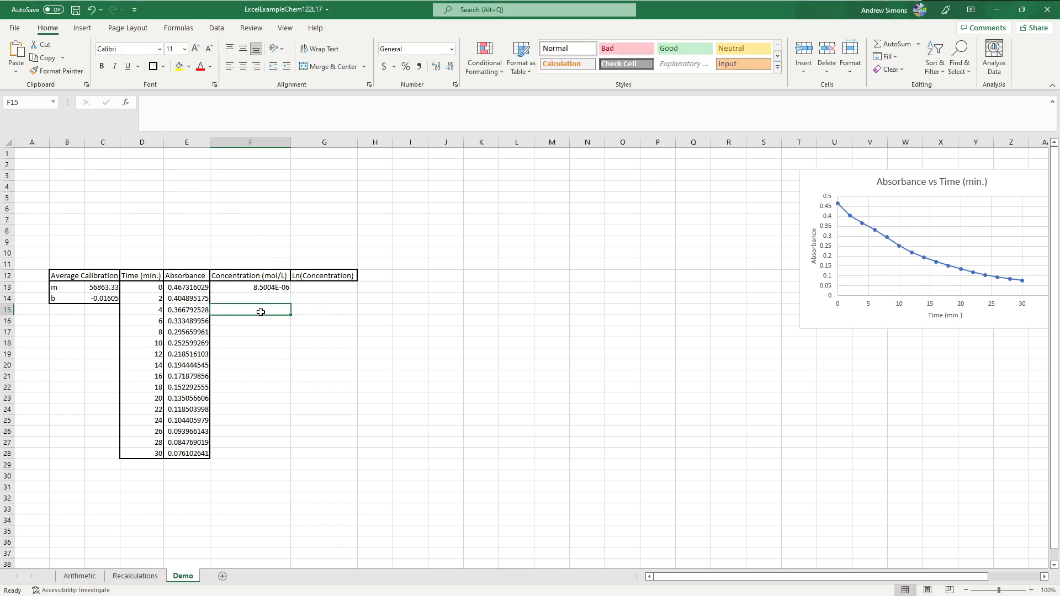
# - Fill the concentration formula from F13 down through F28
pyautogui.click(265, 286)
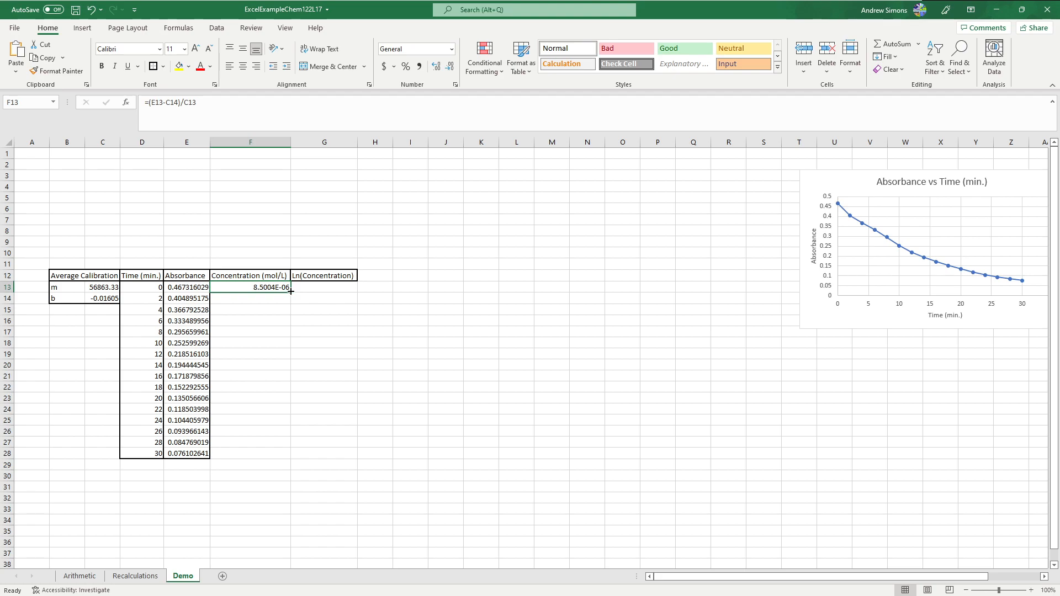
pyautogui.moveTo(291, 291); pyautogui.dragTo(272, 459)
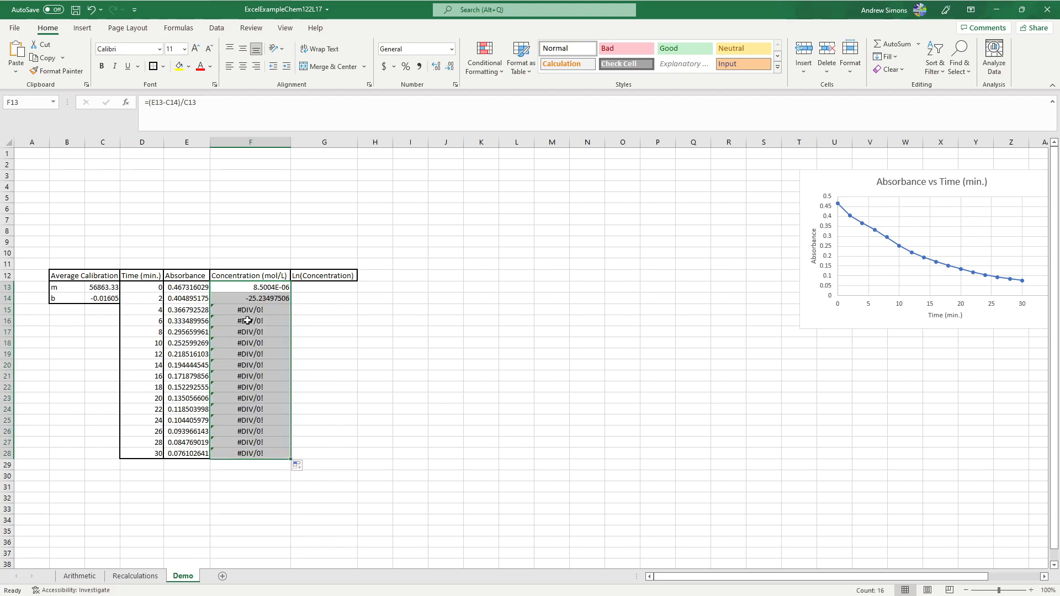
pyautogui.click(304, 432)
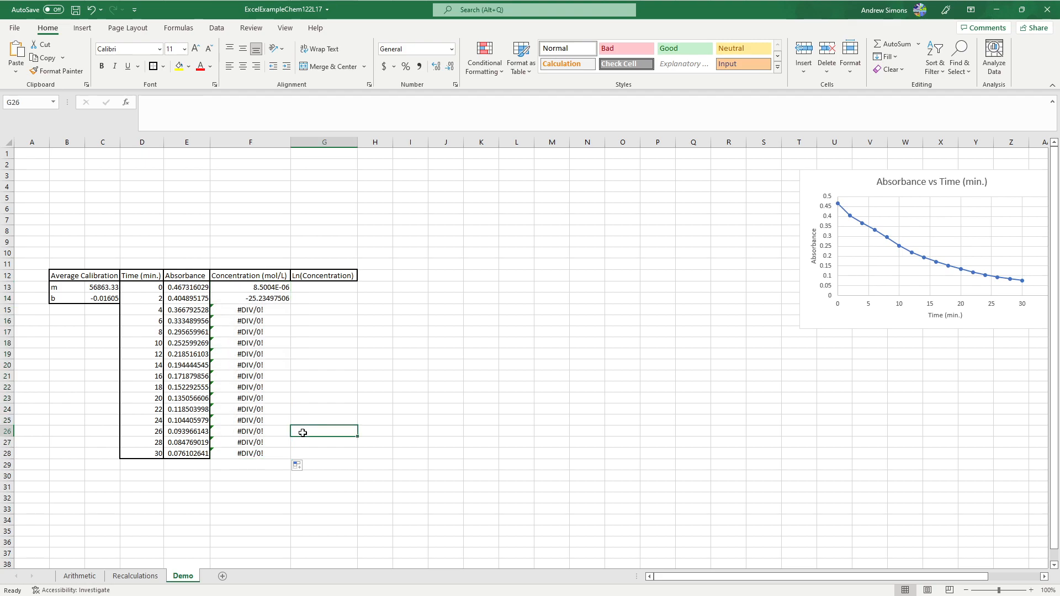
# - Compare the concentration formulas in F13 through F18 with the absorbance cells E13 and E14 they draw on
pyautogui.click(257, 292)
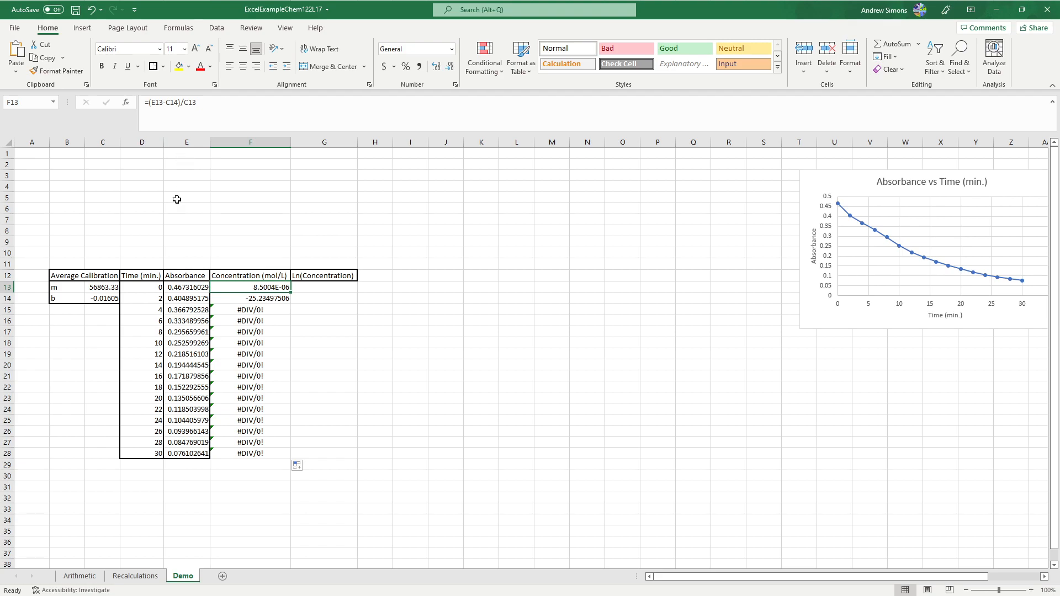
pyautogui.click(183, 288)
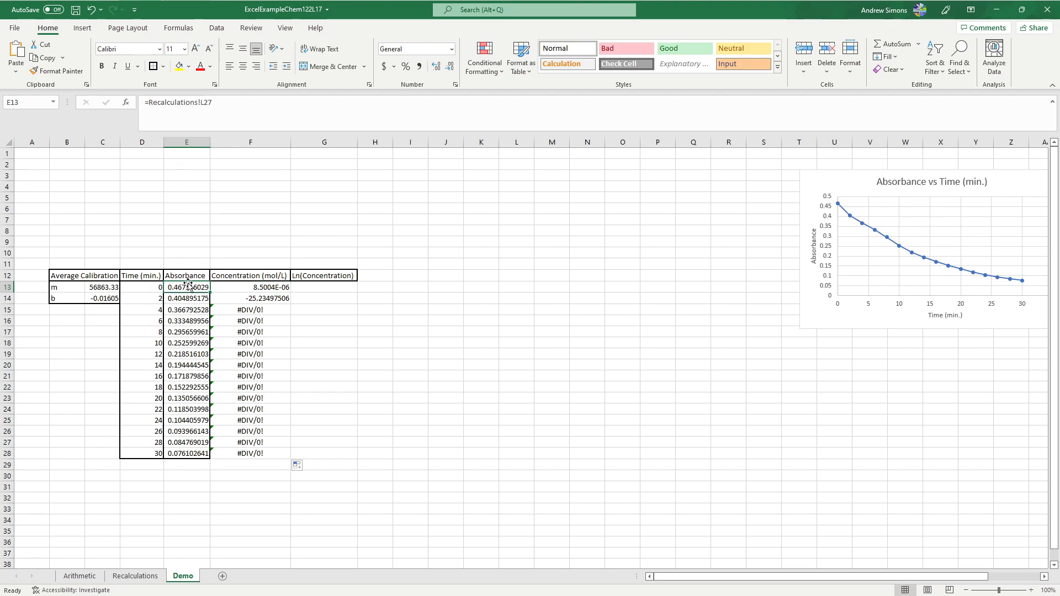
pyautogui.click(252, 290)
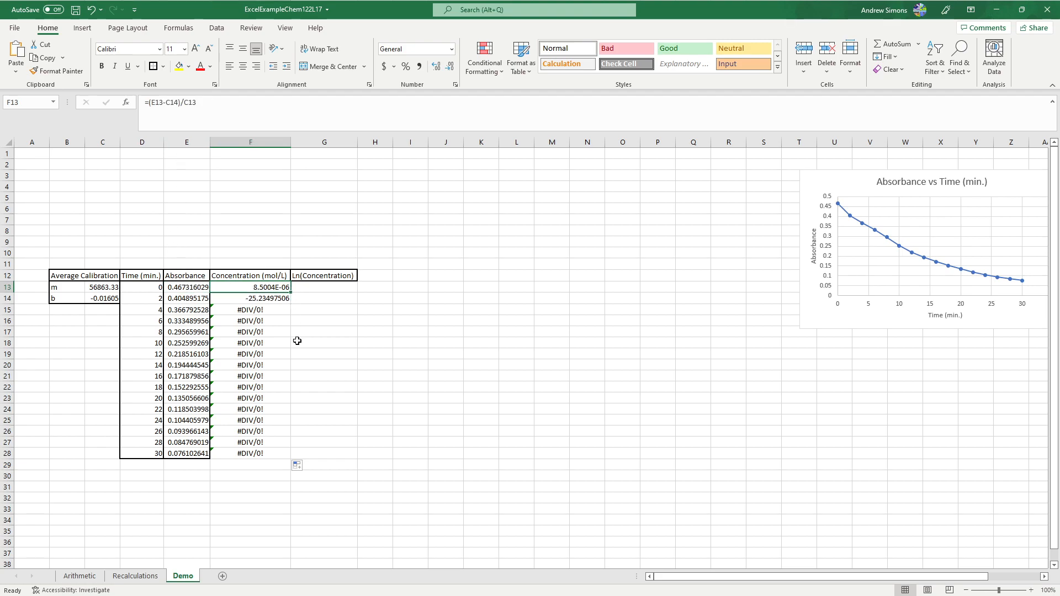
pyautogui.click(256, 298)
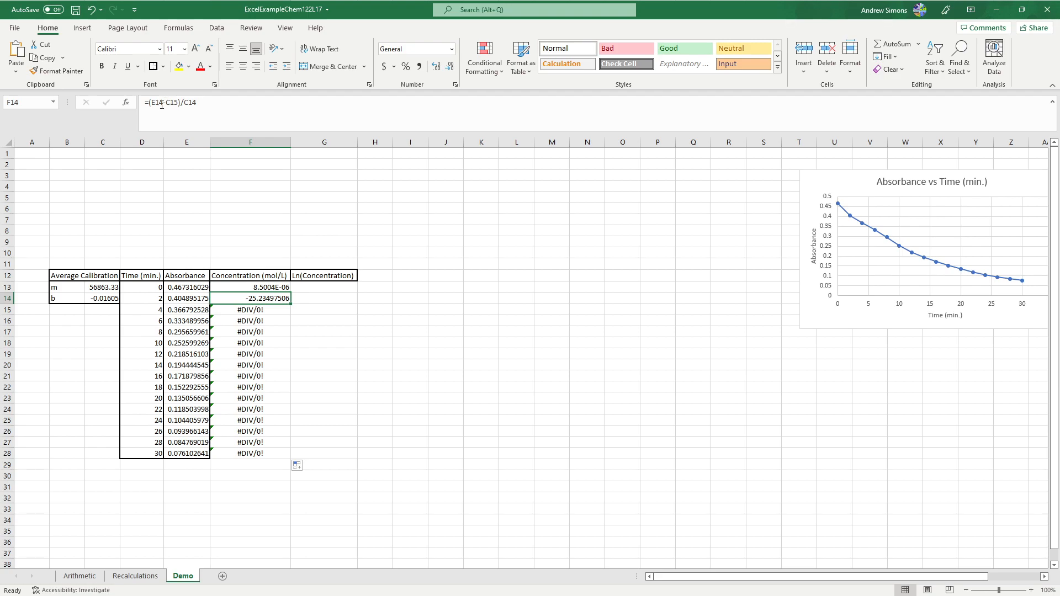
pyautogui.click(184, 301)
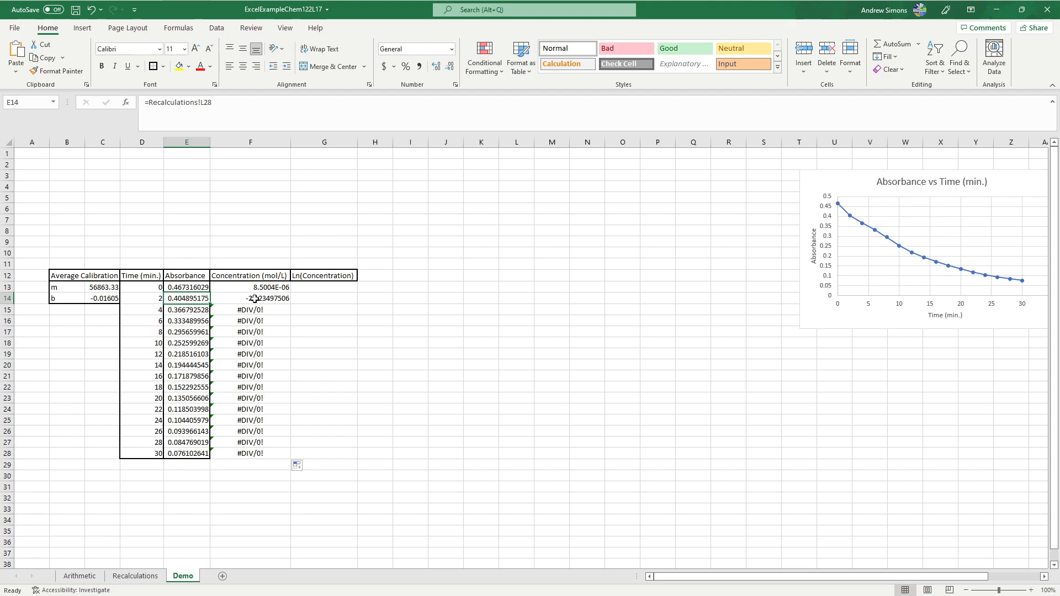
pyautogui.click(257, 308)
pyautogui.click(255, 323)
pyautogui.click(255, 334)
pyautogui.click(255, 345)
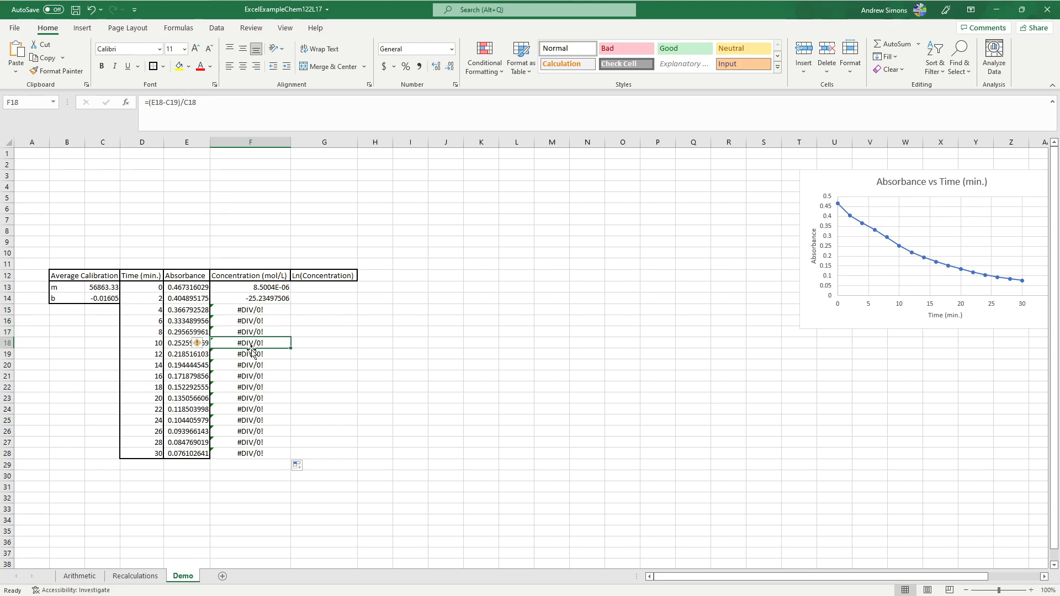
pyautogui.doubleClick(186, 105)
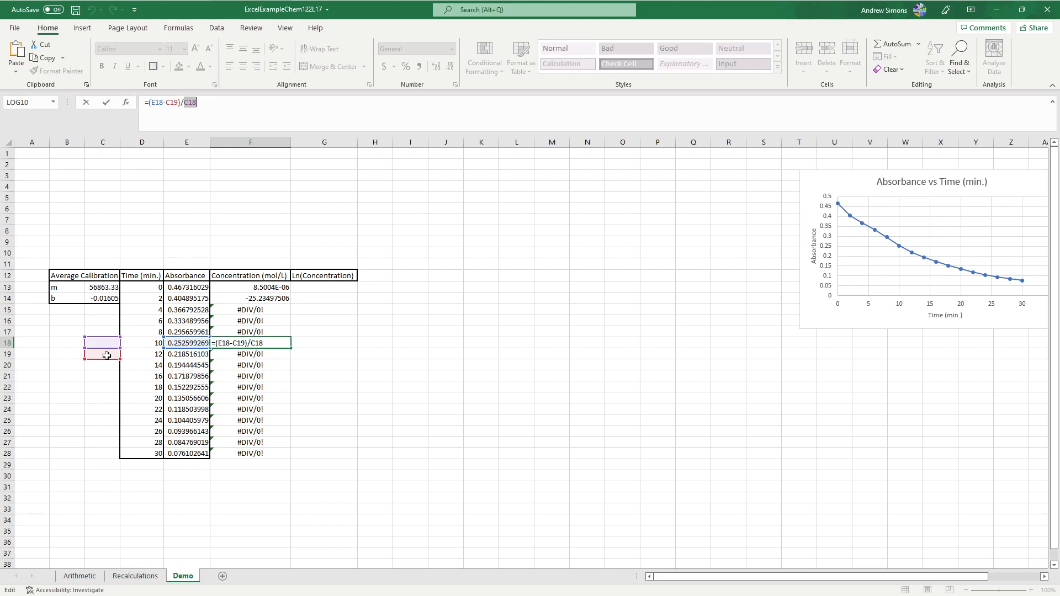
pyautogui.click(243, 333)
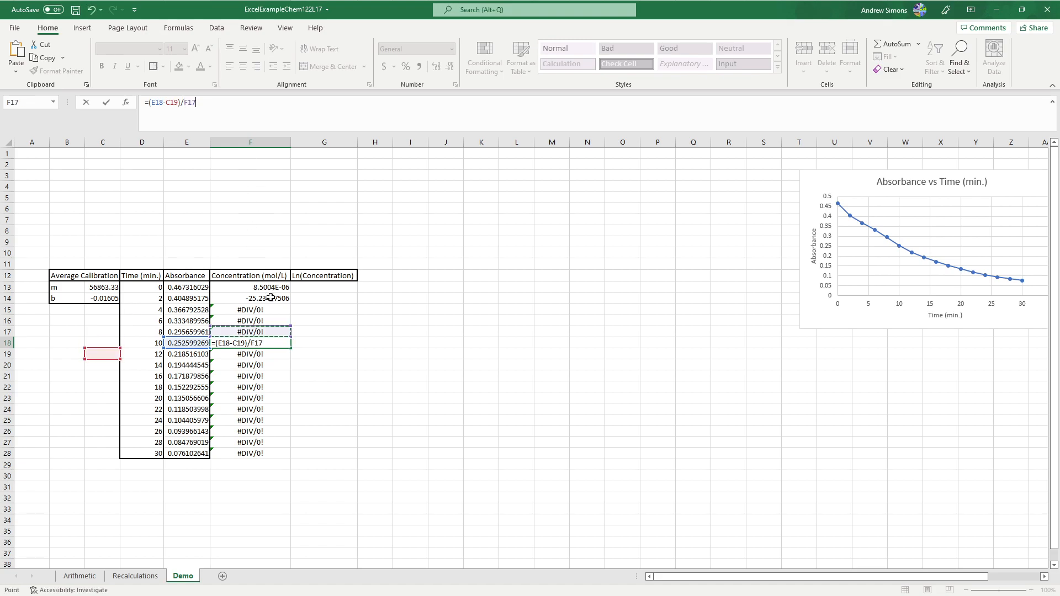
pyautogui.hotkey('ctrl', 'z')
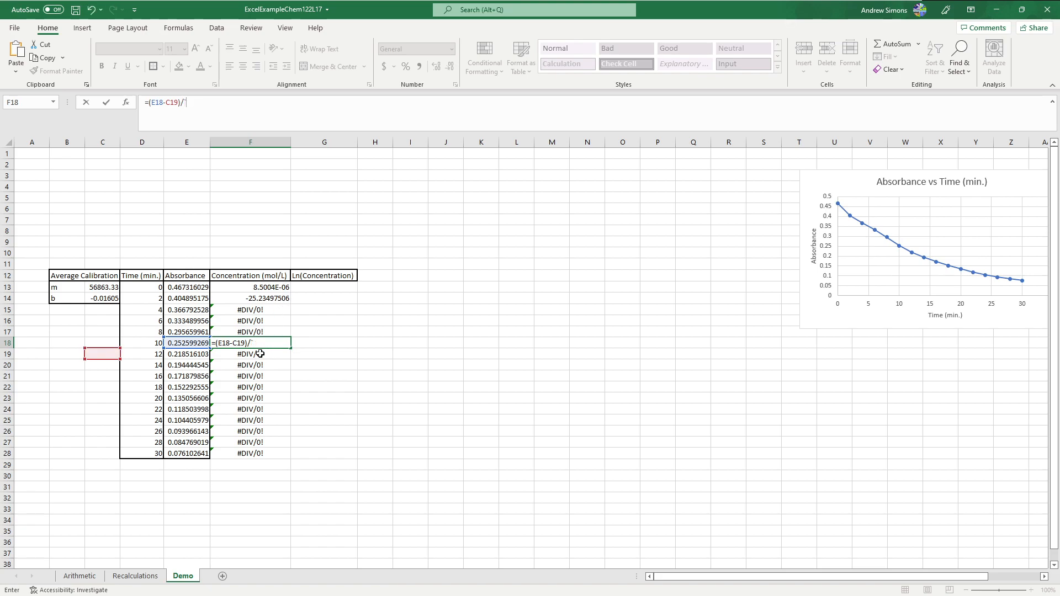
pyautogui.press('Escape')
# - Inspect which calibration cells the concentration formulas in F17, F15 and F14 refer to
pyautogui.click(255, 333)
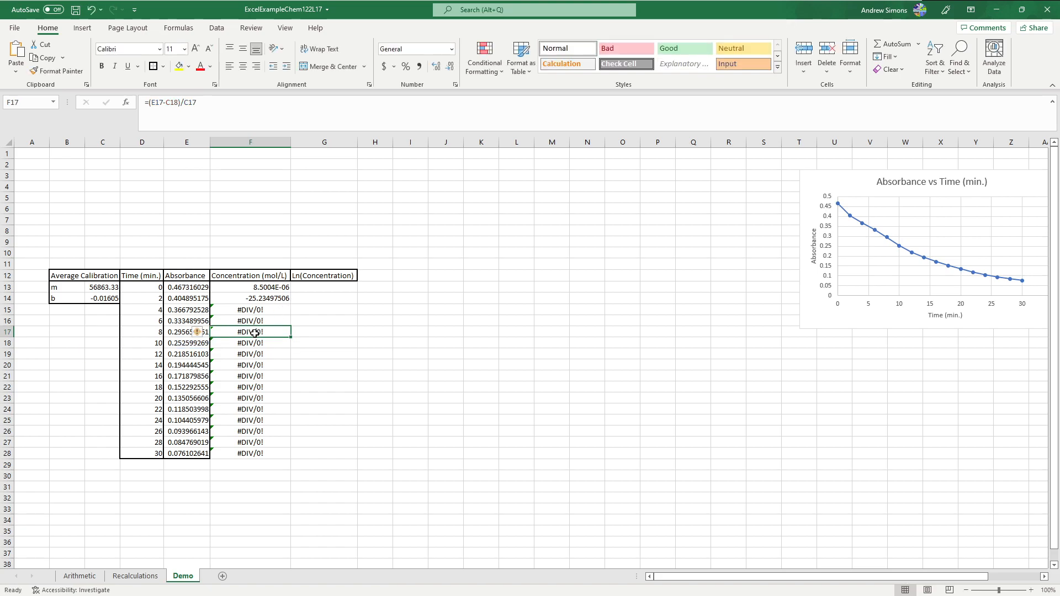
pyautogui.click(209, 119)
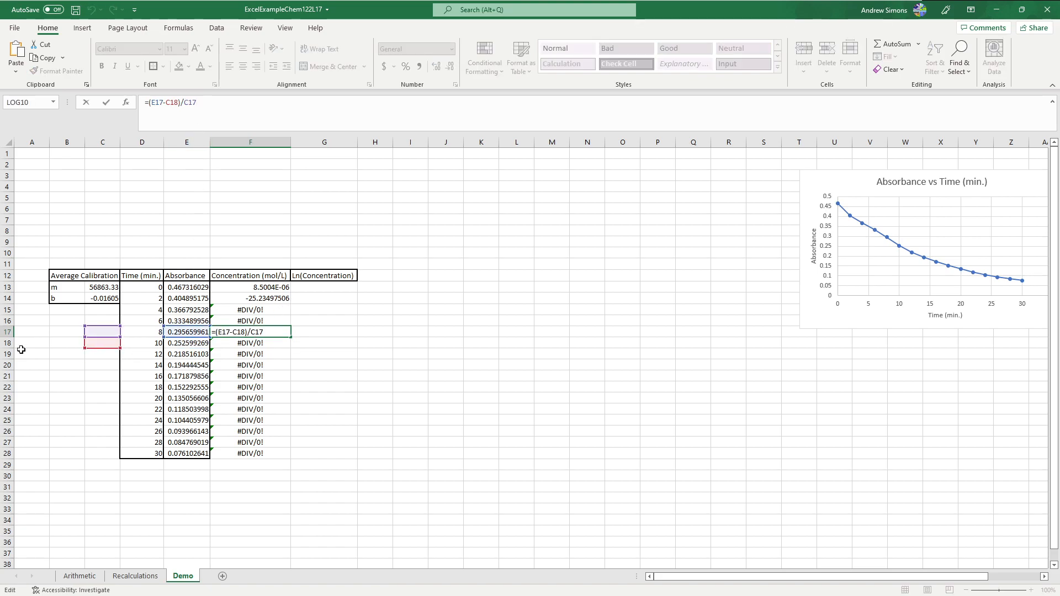
pyautogui.press('Escape')
pyautogui.click(242, 312)
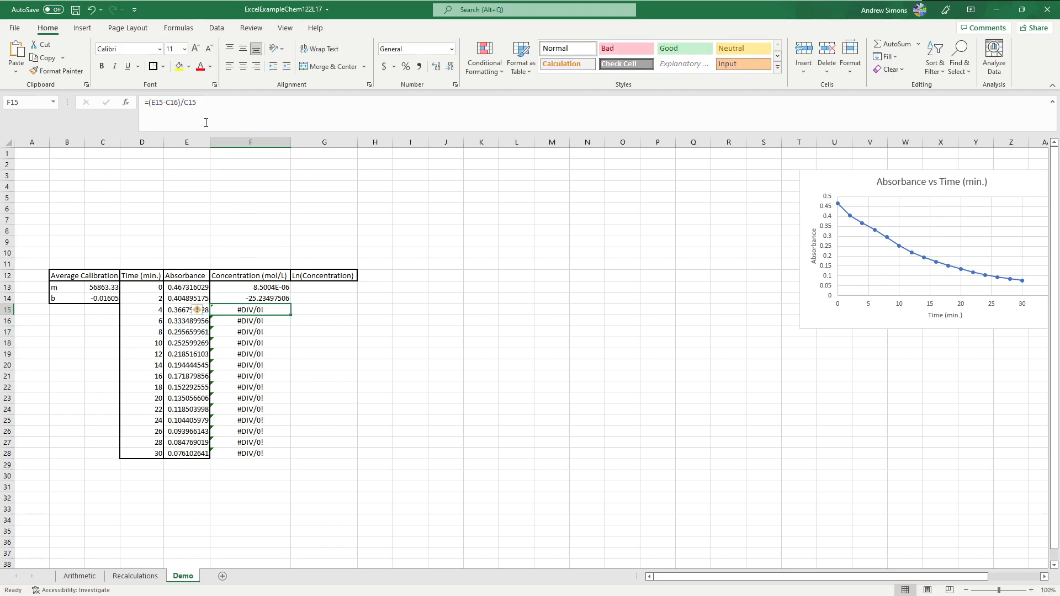
pyautogui.doubleClick(238, 309)
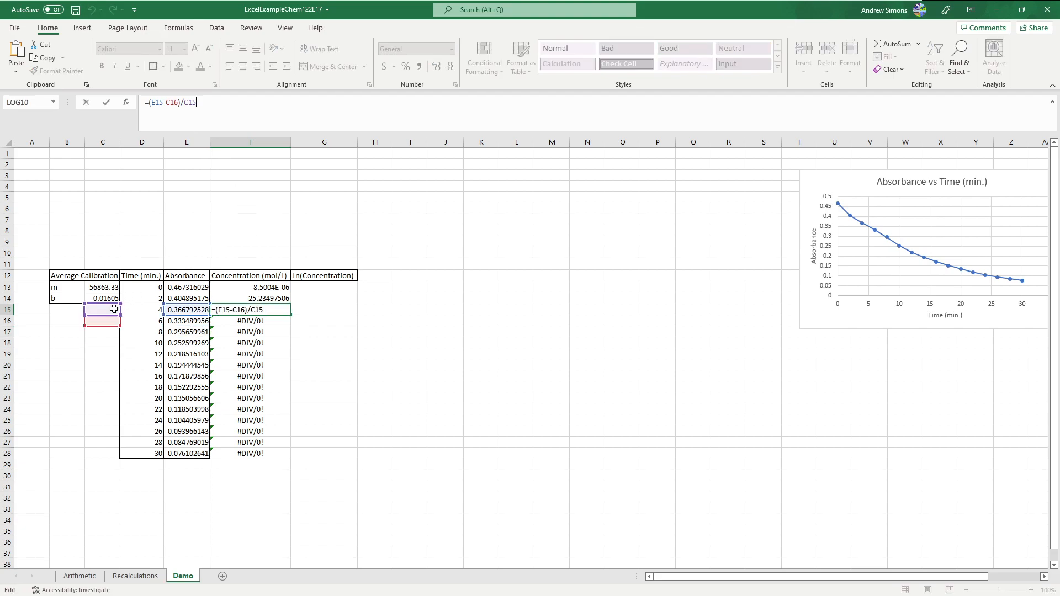
pyautogui.click(259, 298)
pyautogui.click(216, 105)
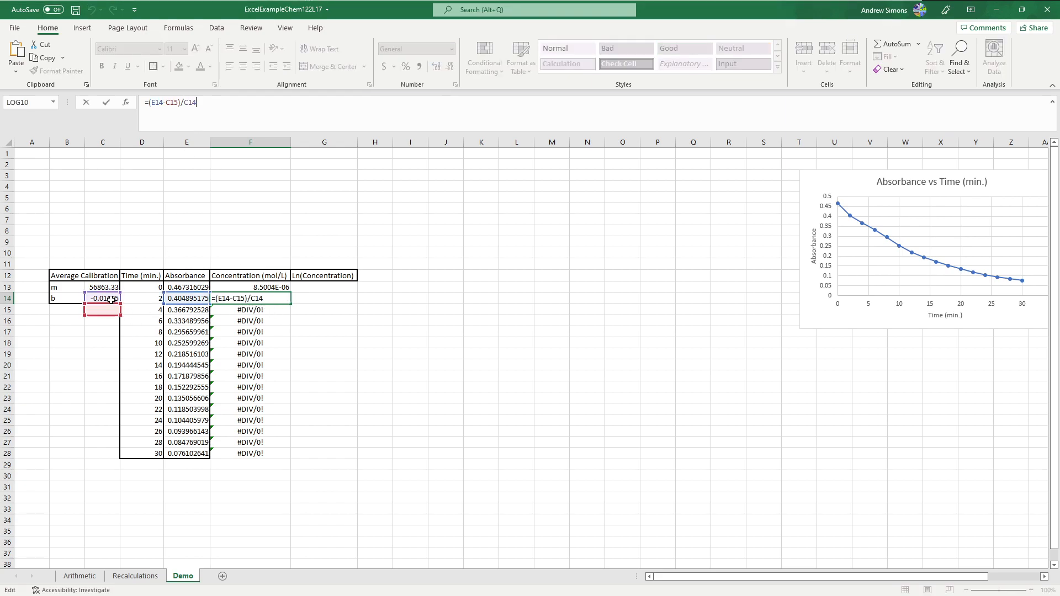
pyautogui.hotkey('ctrl', 'Return')
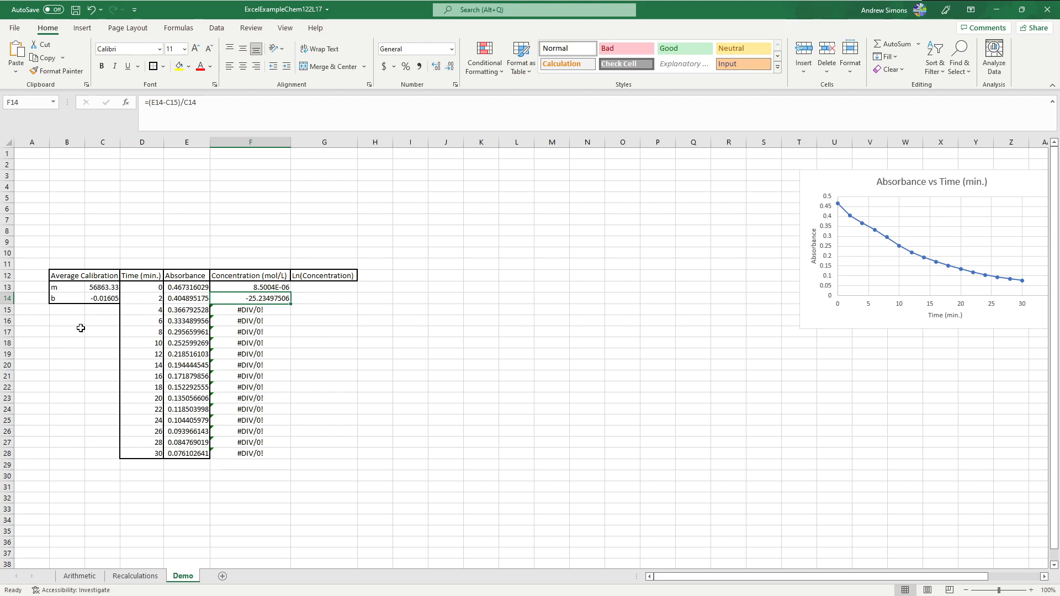
# - Make the calibration references in F13 absolute as =(E13-$C$14)/$C$13 and fill the formula down through F28
pyautogui.click(262, 288)
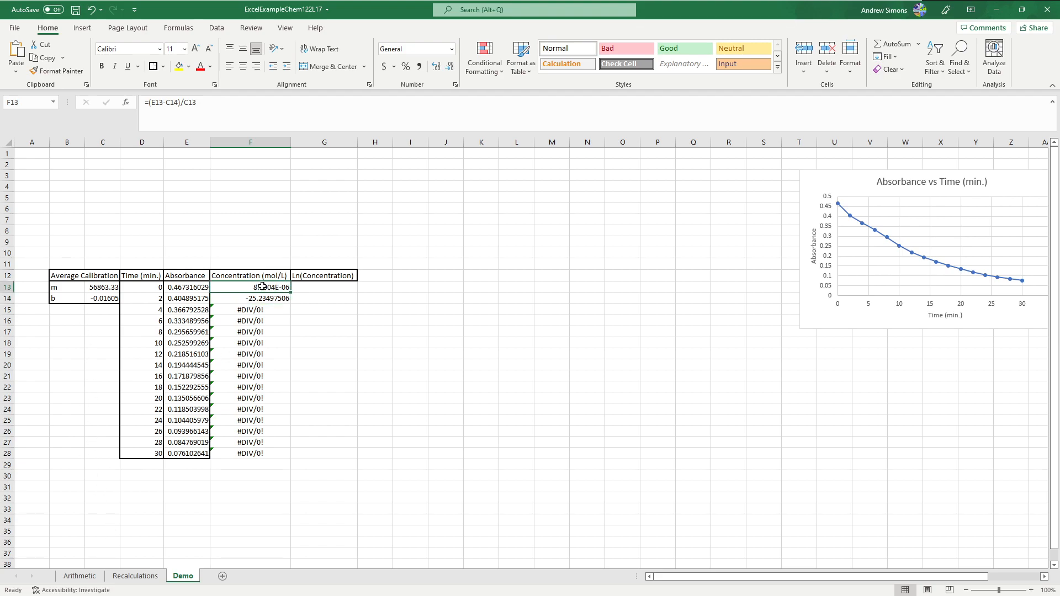
pyautogui.click(167, 103)
pyautogui.doubleClick(170, 103)
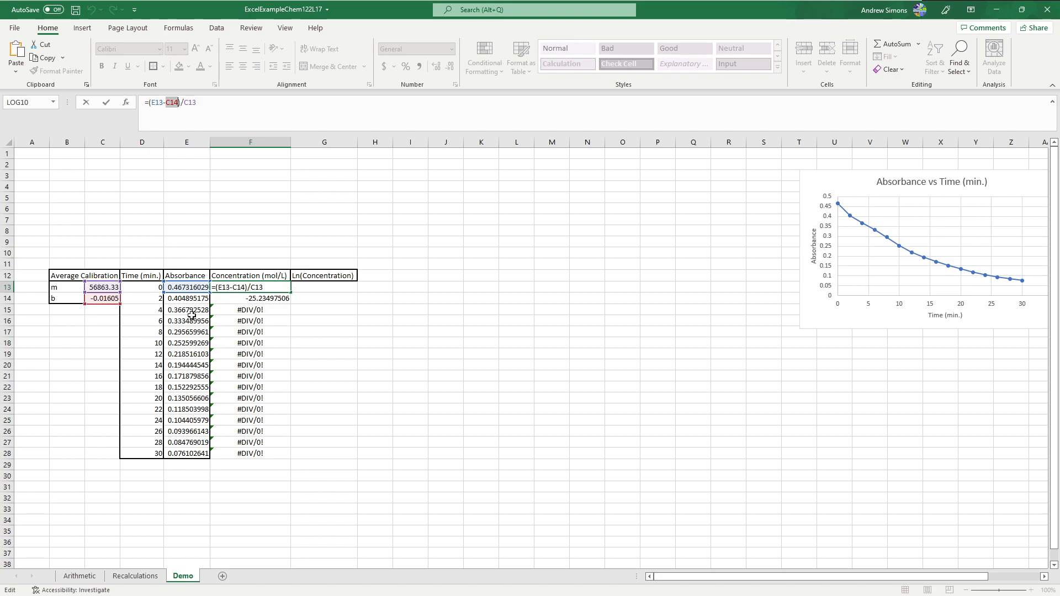
pyautogui.click(166, 109)
pyautogui.write('$')
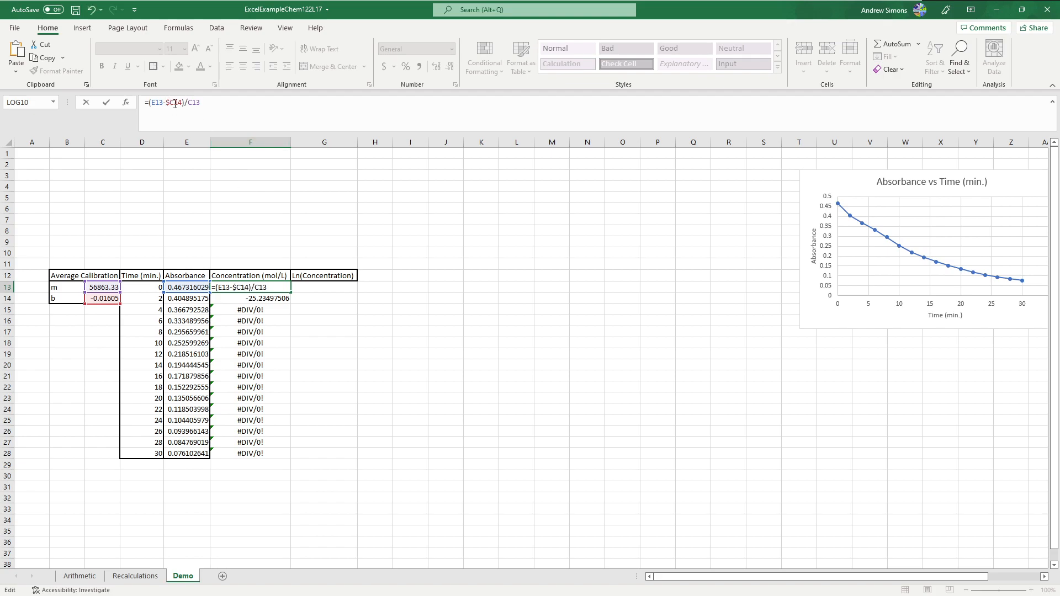
pyautogui.write('$')
pyautogui.write('$')
pyautogui.write('$C$')
pyautogui.press('Return')
pyautogui.press('Up')
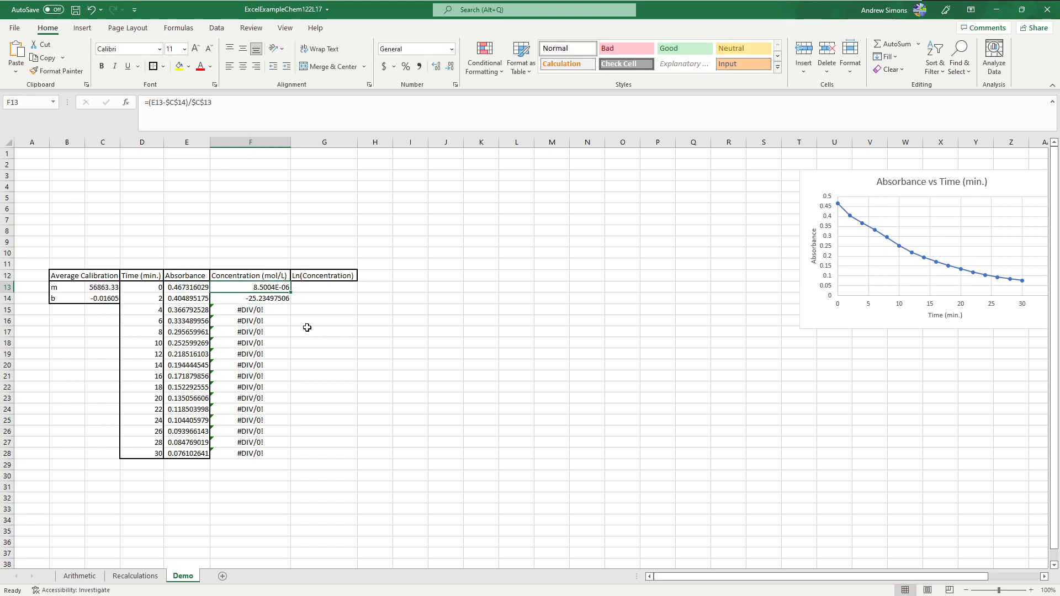
pyautogui.moveTo(288, 291); pyautogui.dragTo(288, 456)
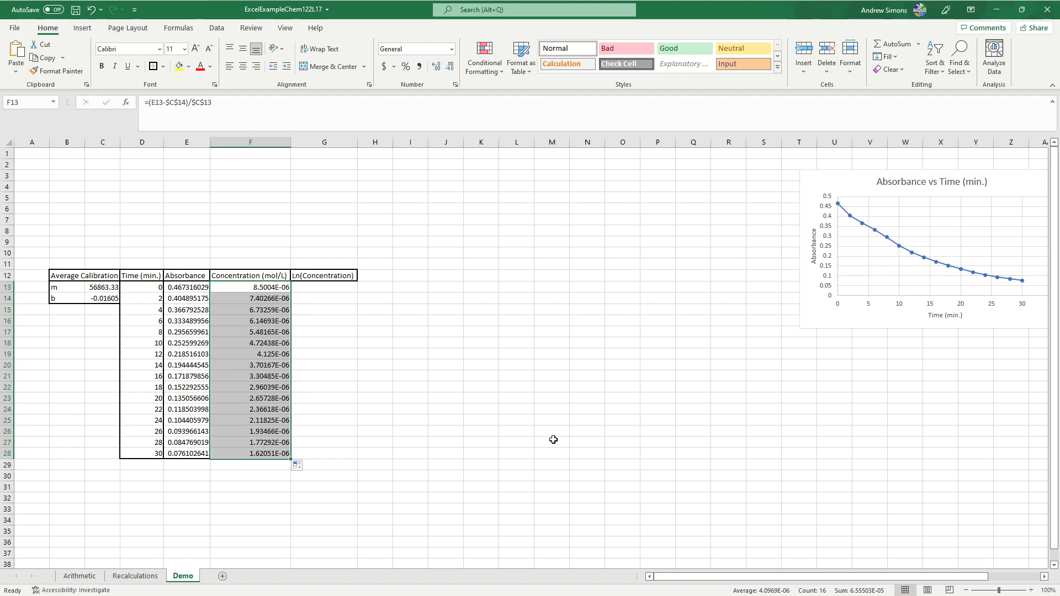
# - Check the cell references used by the concentration formulas in F13, F14 and F22
pyautogui.click(247, 288)
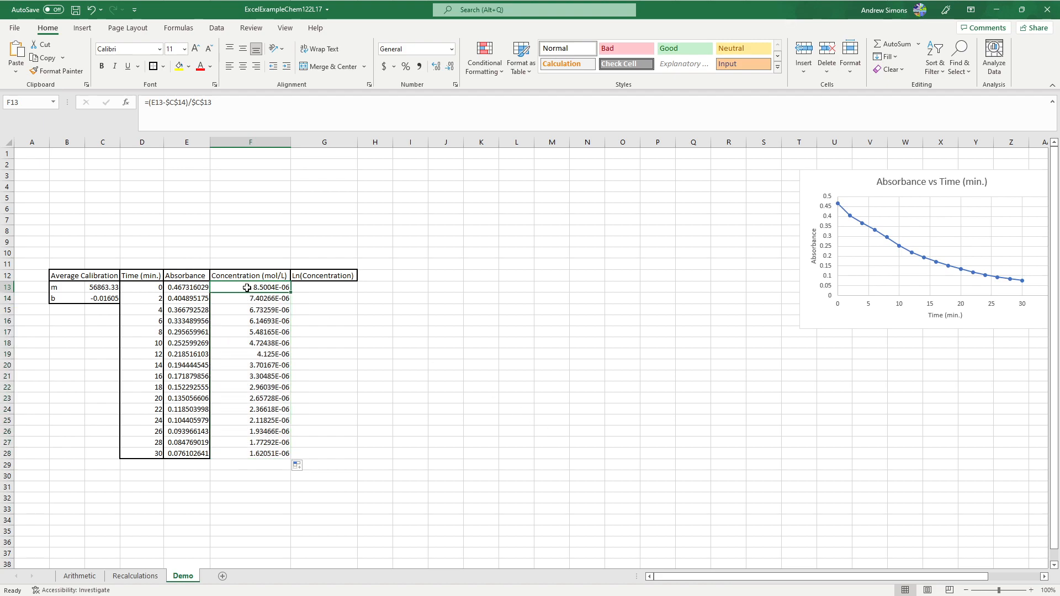
pyautogui.click(188, 109)
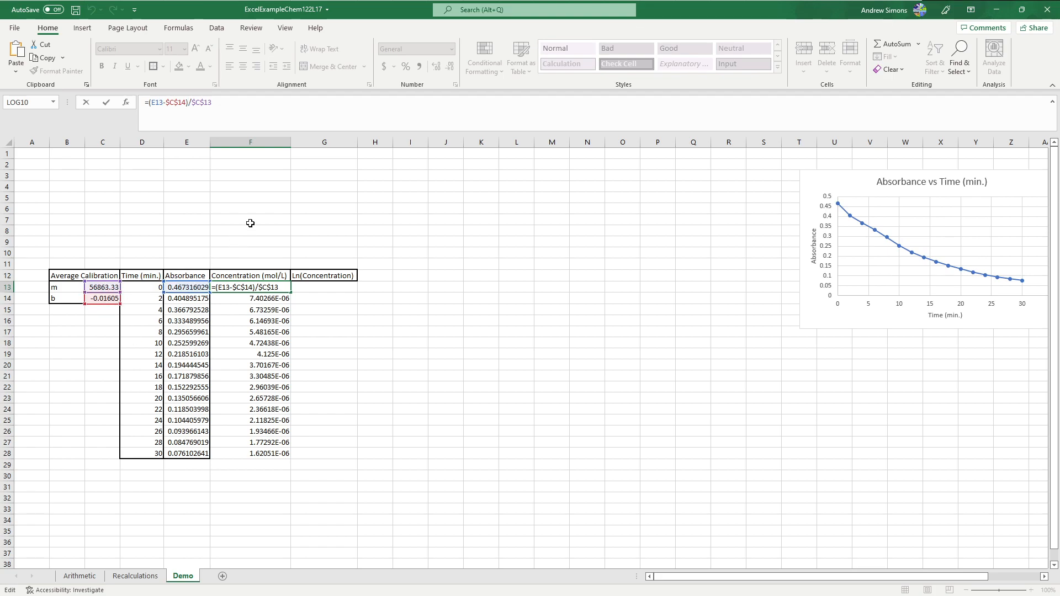
pyautogui.press('Return')
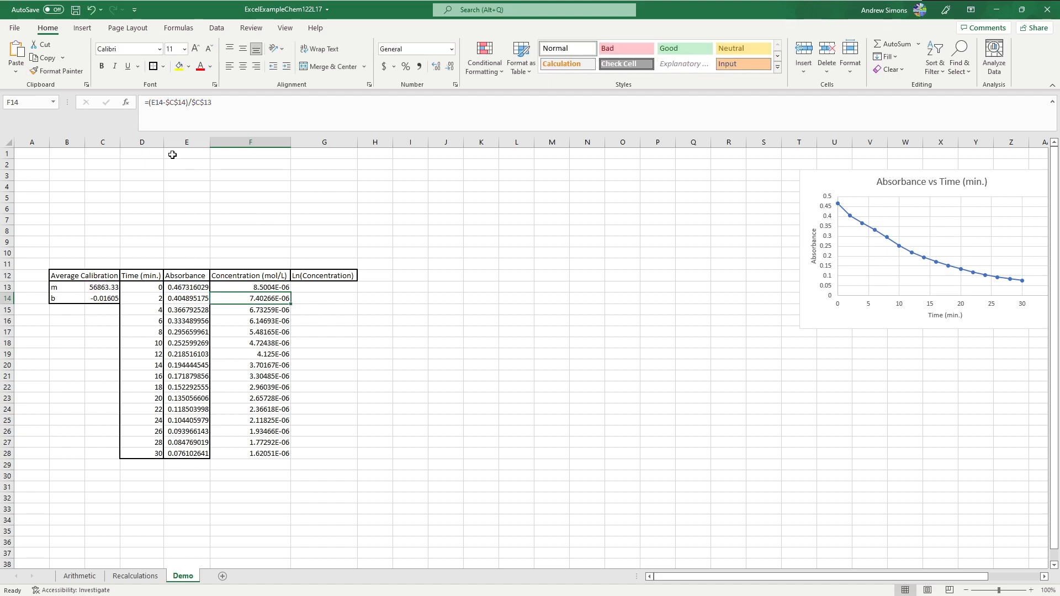
pyautogui.press('F2')
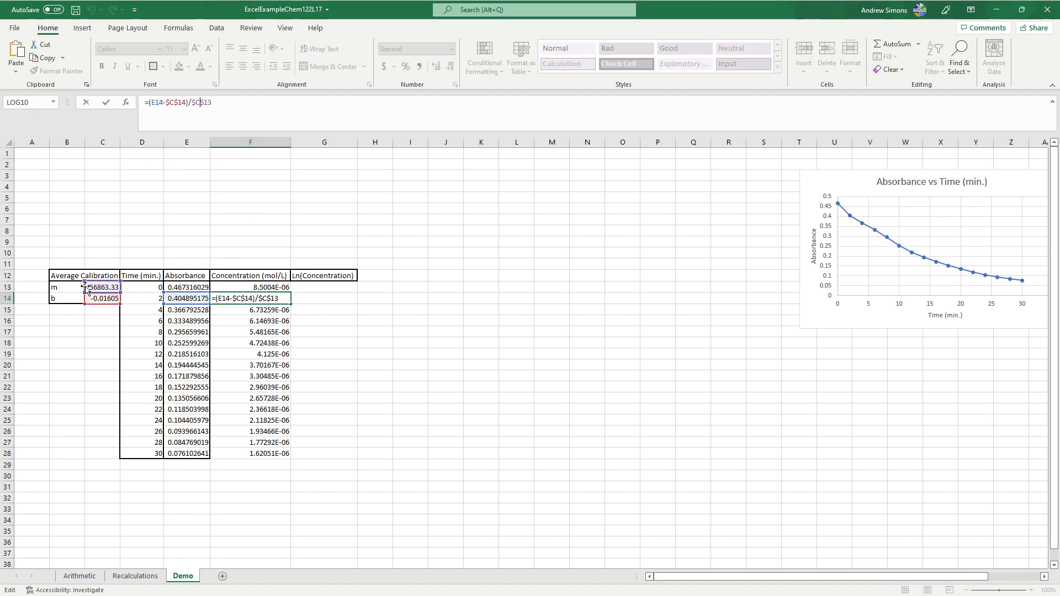
pyautogui.press('Return')
pyautogui.click(251, 389)
pyautogui.press('F2')
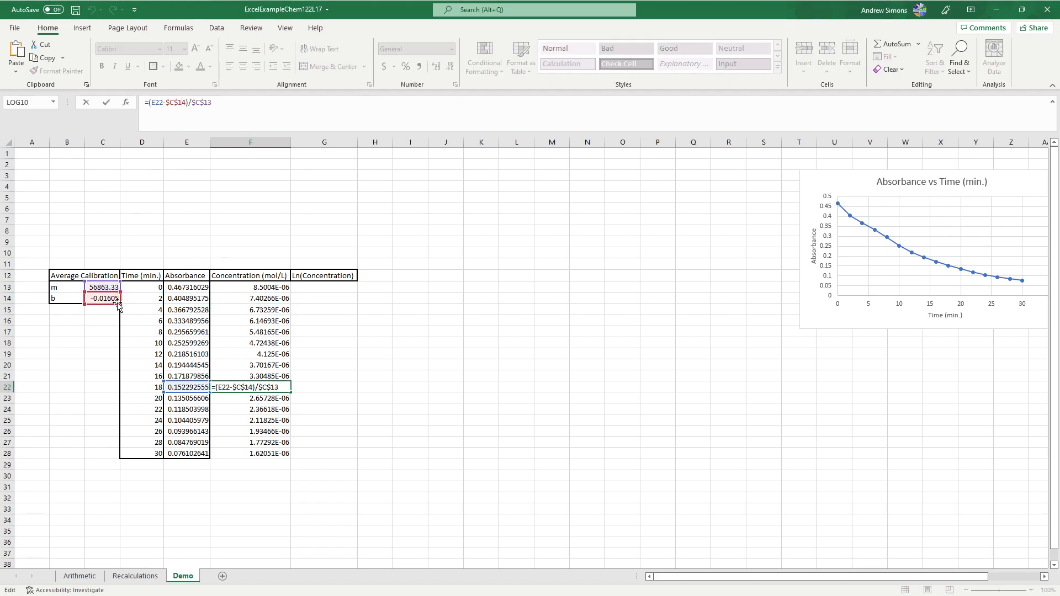
pyautogui.press('Return')
pyautogui.press('Down')
pyautogui.press('Down')
pyautogui.press('Down')
pyautogui.press('Down')
pyautogui.press('Down')
pyautogui.press('Down')
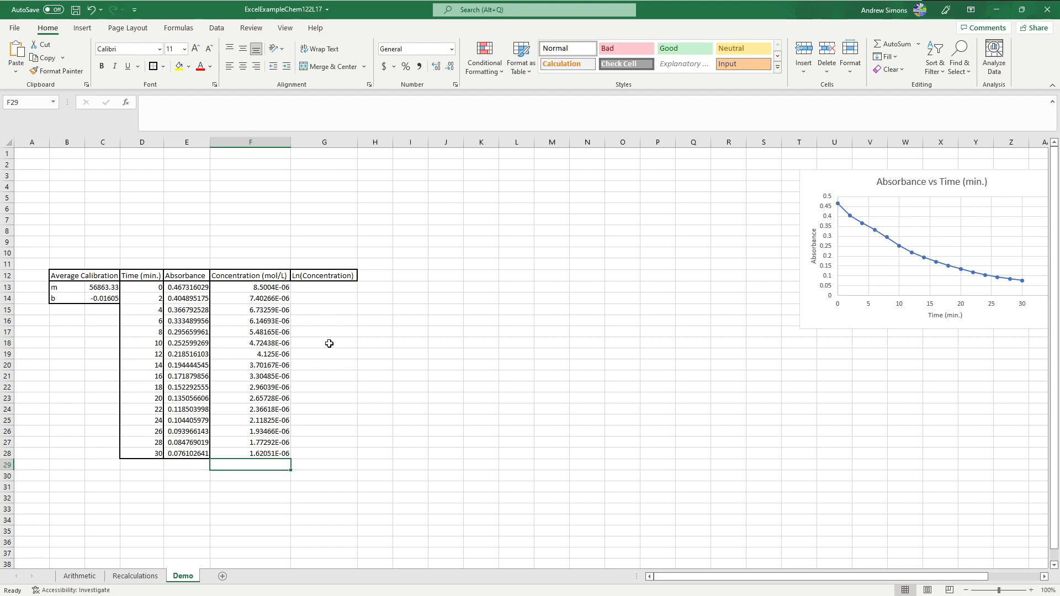
# - Enter the line equation "y = m*x + b" as a note in F9 above the concentration column
pyautogui.click(226, 240)
pyautogui.write('y = m*x + b')
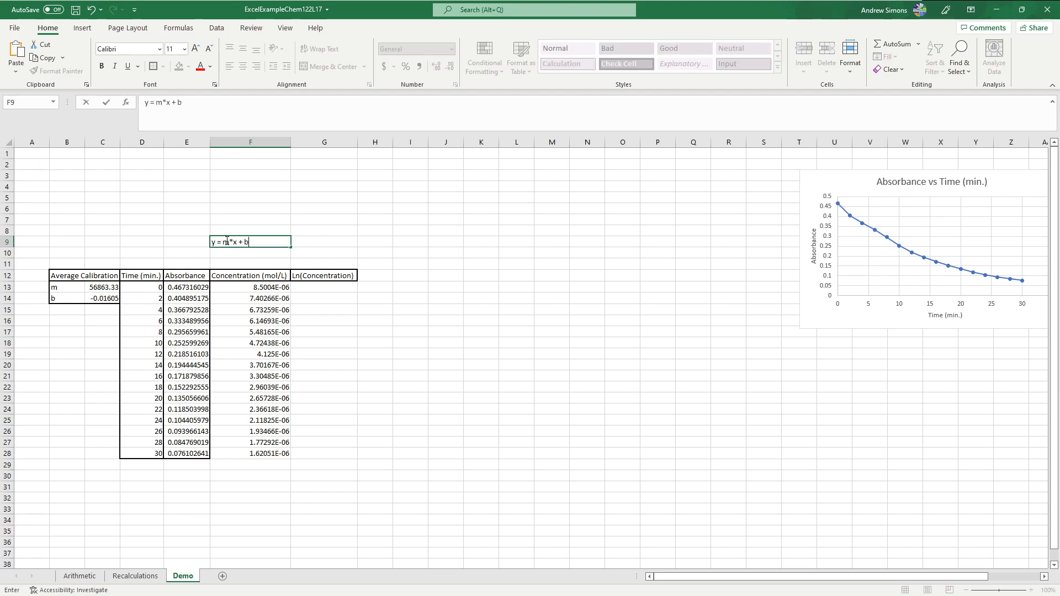
pyautogui.press('Return')
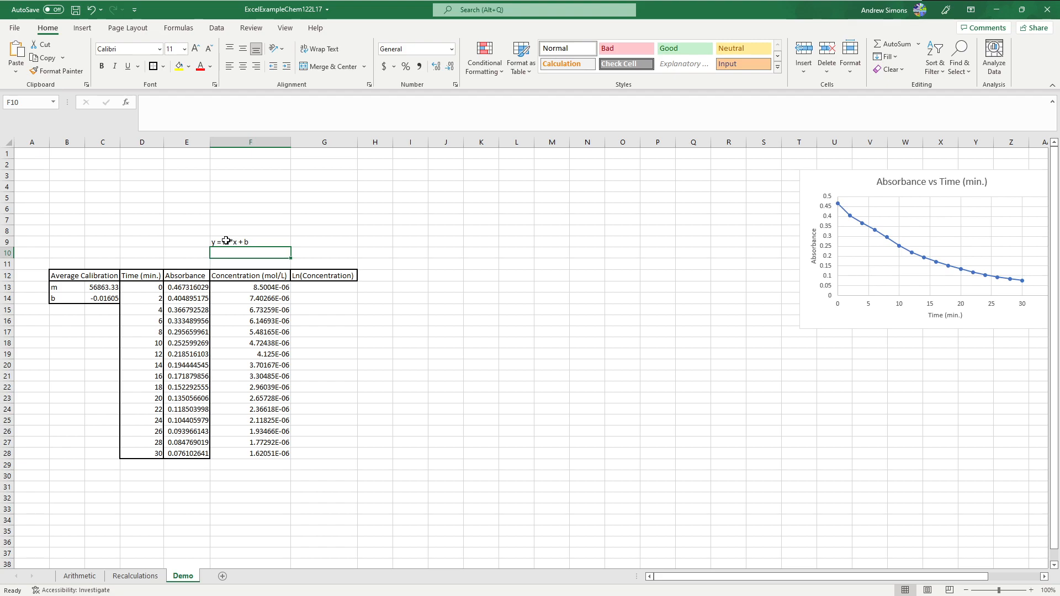
pyautogui.press('Up')
pyautogui.press('Up')
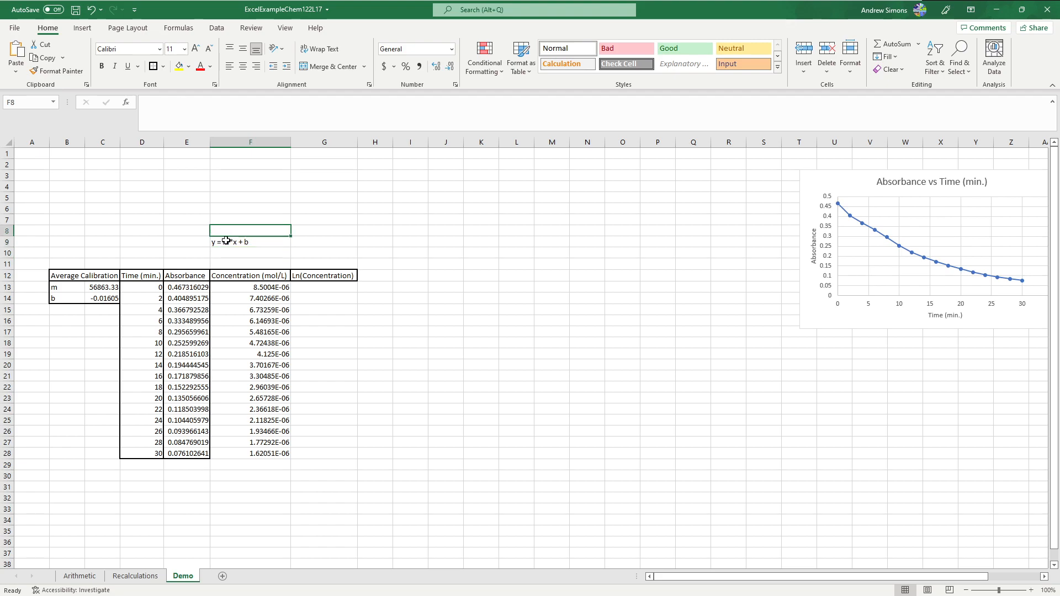
pyautogui.press('Down')
pyautogui.press('Down')
pyautogui.press('Up')
pyautogui.press('Up')
# - Calculate the natural logarithm of the concentration in G13 with =LN(F13) and fill it down through G28
pyautogui.click(307, 287)
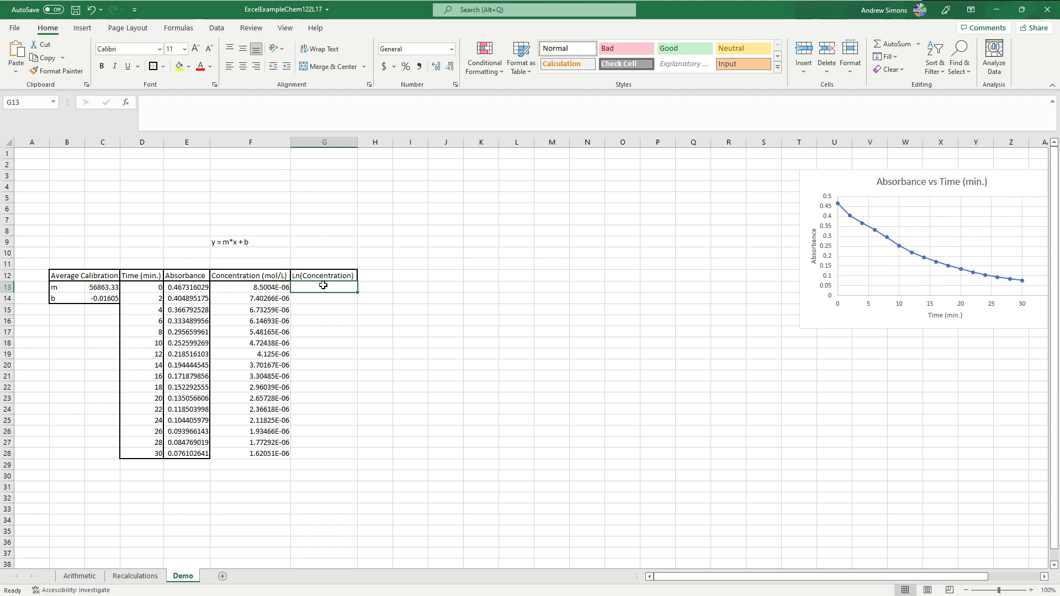
pyautogui.write('=')
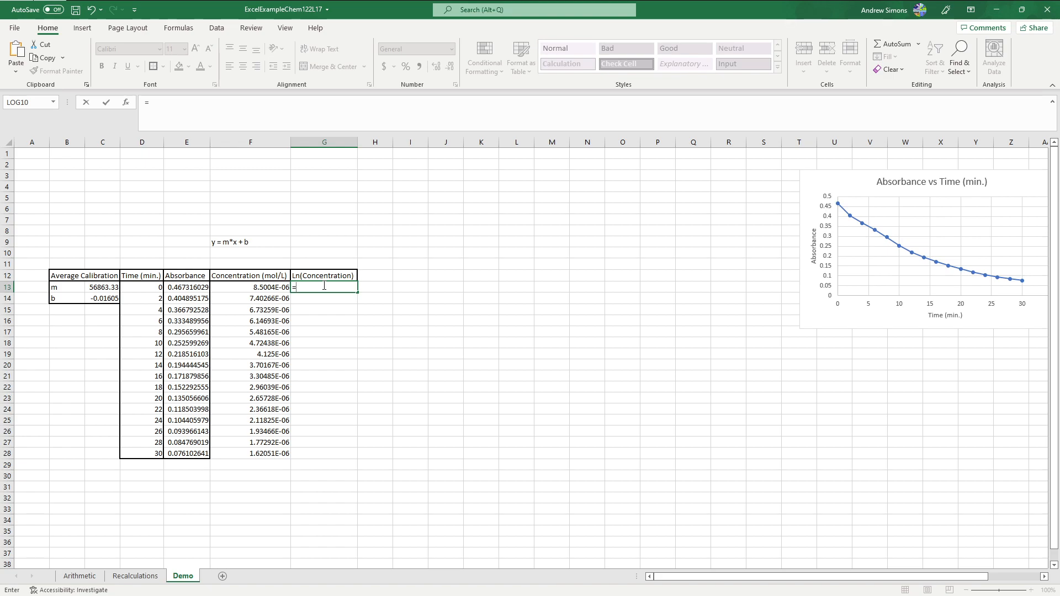
pyautogui.write('LN(')
pyautogui.click(251, 286)
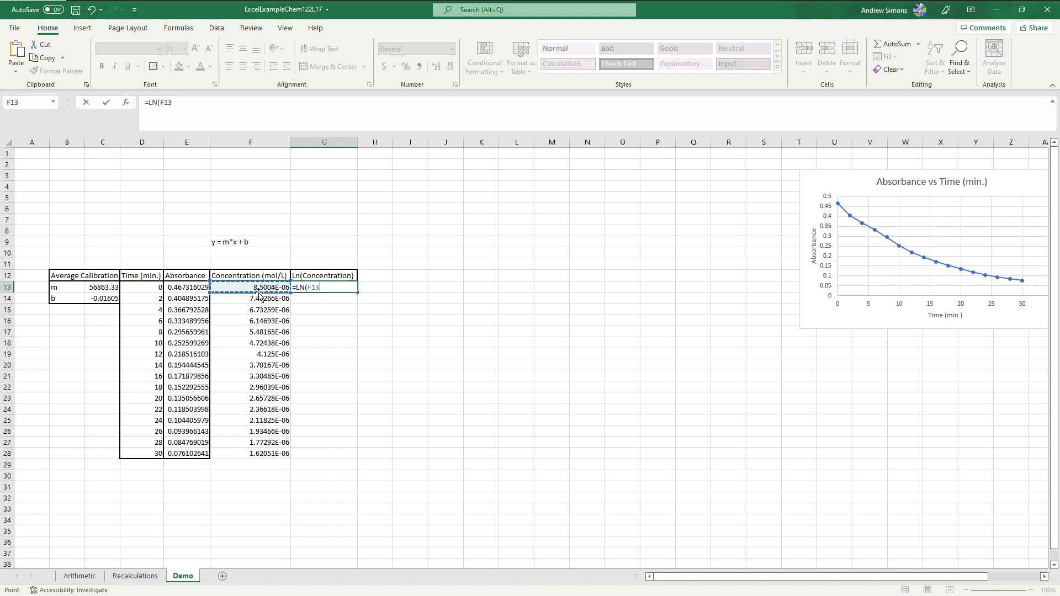
pyautogui.write(')')
pyautogui.press('Return')
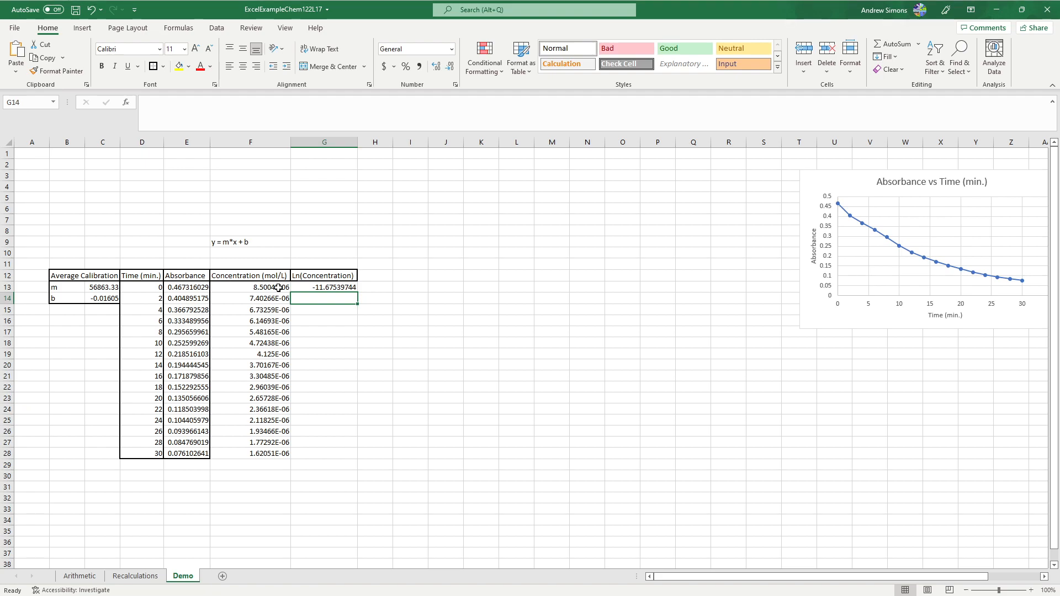
pyautogui.press('Up')
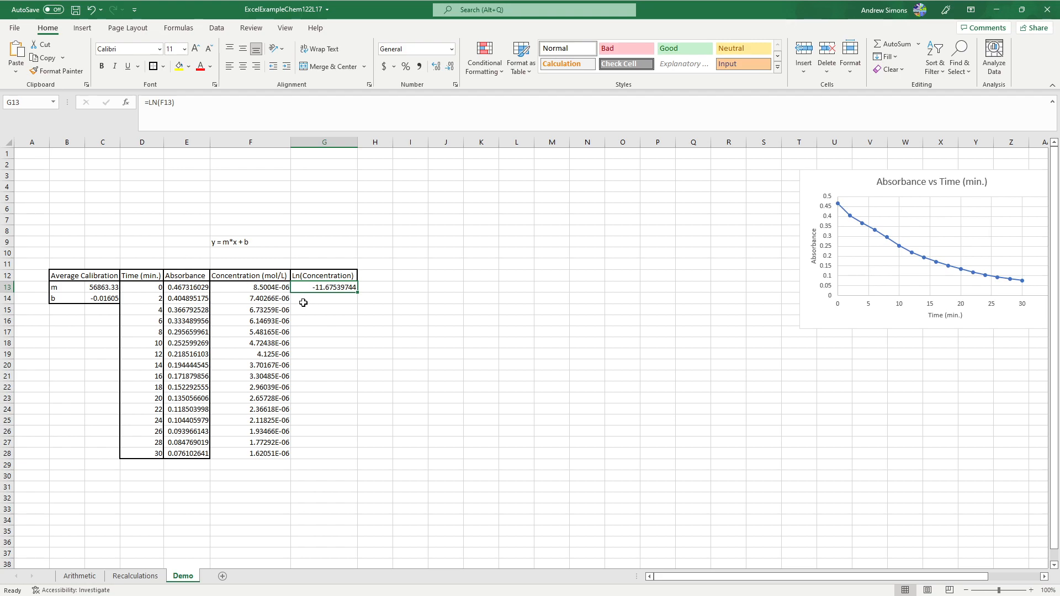
pyautogui.moveTo(360, 291); pyautogui.dragTo(340, 459)
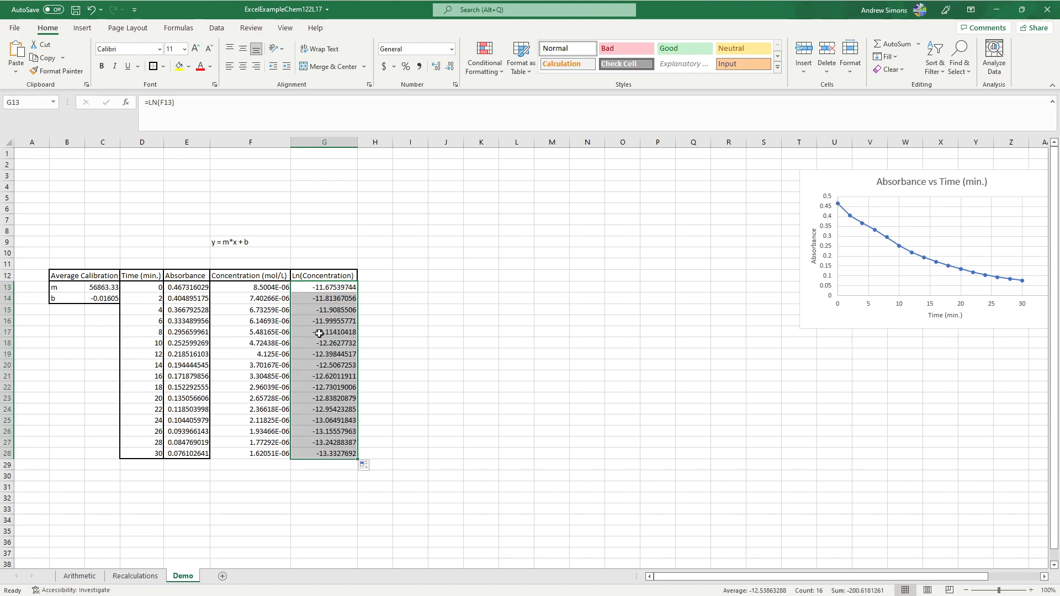
# - Check the cell references used by the natural logarithm formulas in G13 and G17
pyautogui.click(321, 298)
pyautogui.click(323, 285)
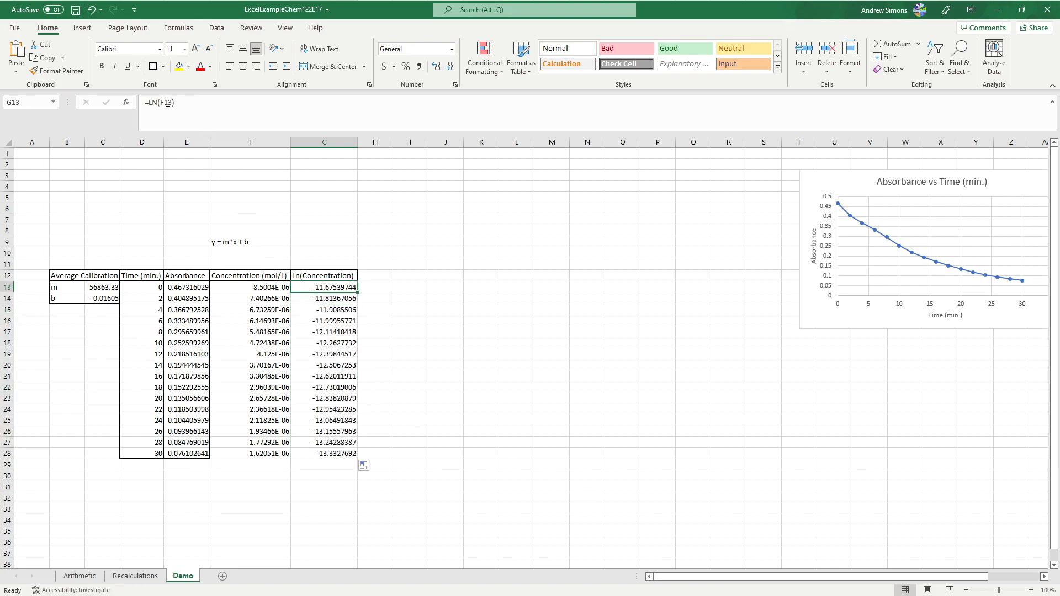
pyautogui.press('Down')
pyautogui.press('Down')
pyautogui.press('Down')
pyautogui.press('Down')
pyautogui.press('F2')
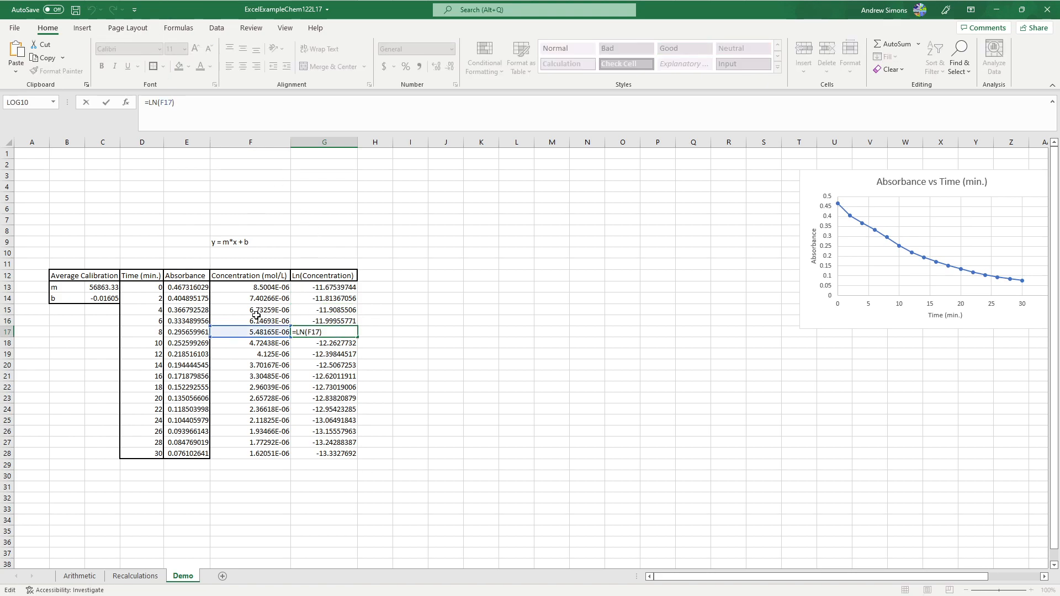
pyautogui.press('Escape')
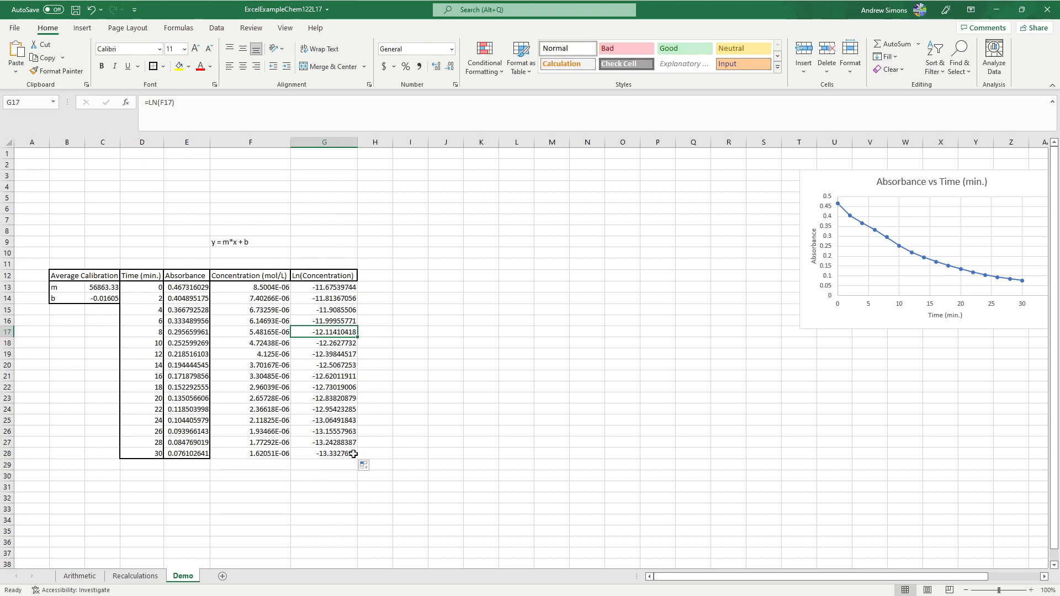
# - Apply outside borders to the concentration values F13:F28 and the Ln(Concentration) values G13:G28
pyautogui.moveTo(103, 285); pyautogui.dragTo(99, 297)
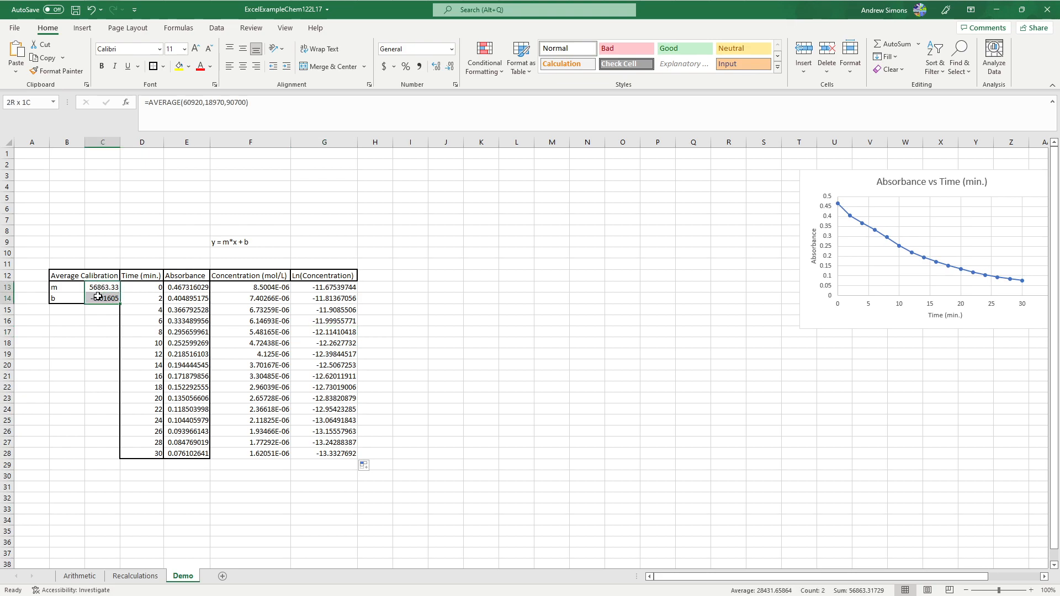
pyautogui.click(107, 330)
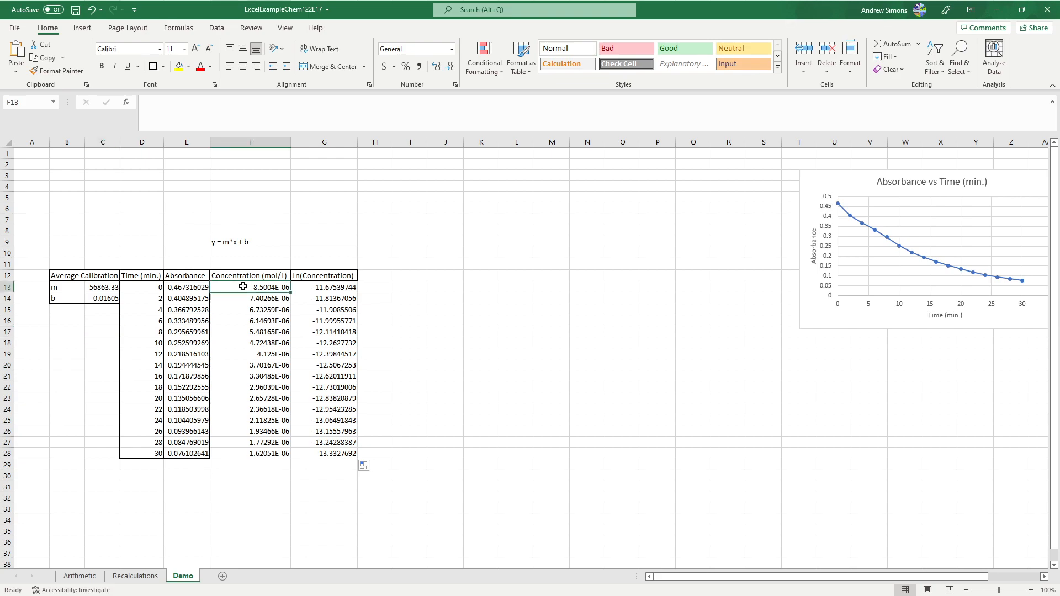
pyautogui.moveTo(243, 287); pyautogui.dragTo(237, 453)
pyautogui.moveTo(331, 288); pyautogui.dragTo(326, 453)
pyautogui.click(154, 67)
pyautogui.click(366, 275)
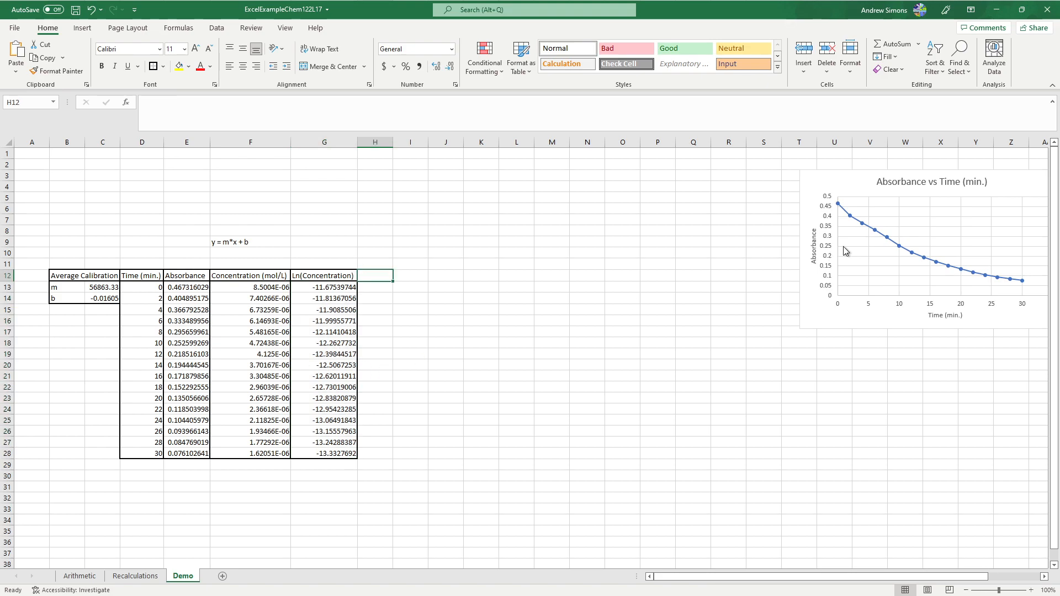
# - Move the Absorbance vs Time (min.) chart to roughly columns S to Z, rows 2 to 16, leaving space beside the table
pyautogui.moveTo(852, 184); pyautogui.dragTo(516, 183)
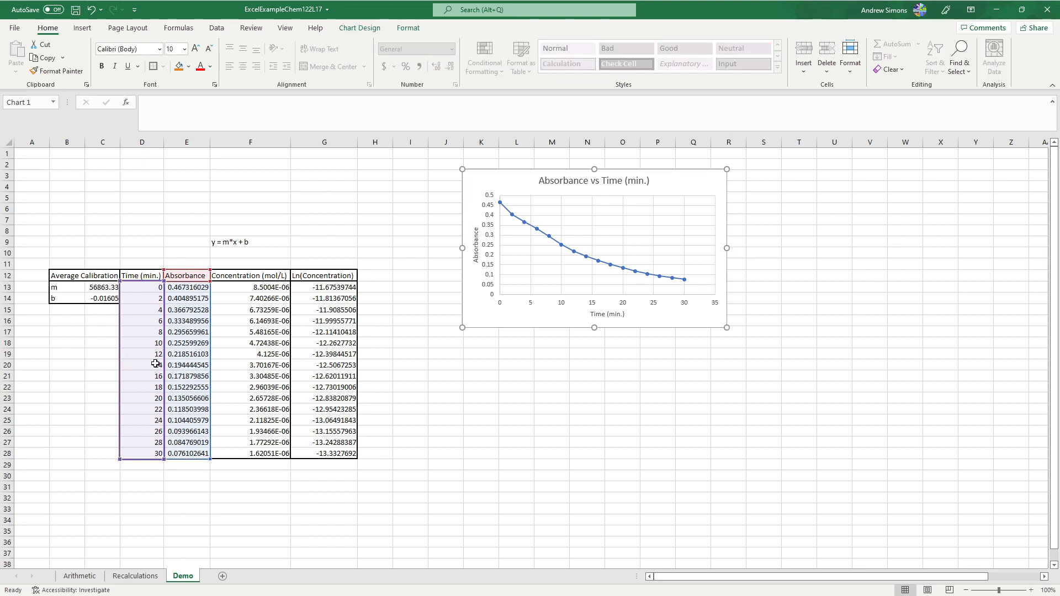
pyautogui.moveTo(521, 180); pyautogui.dragTo(799, 173)
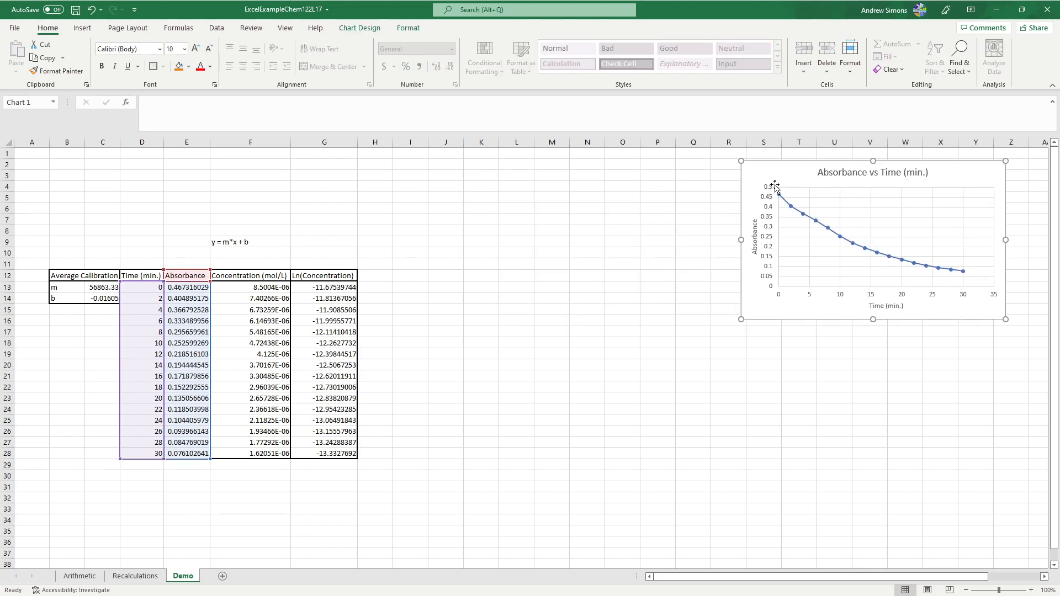
pyautogui.click(465, 311)
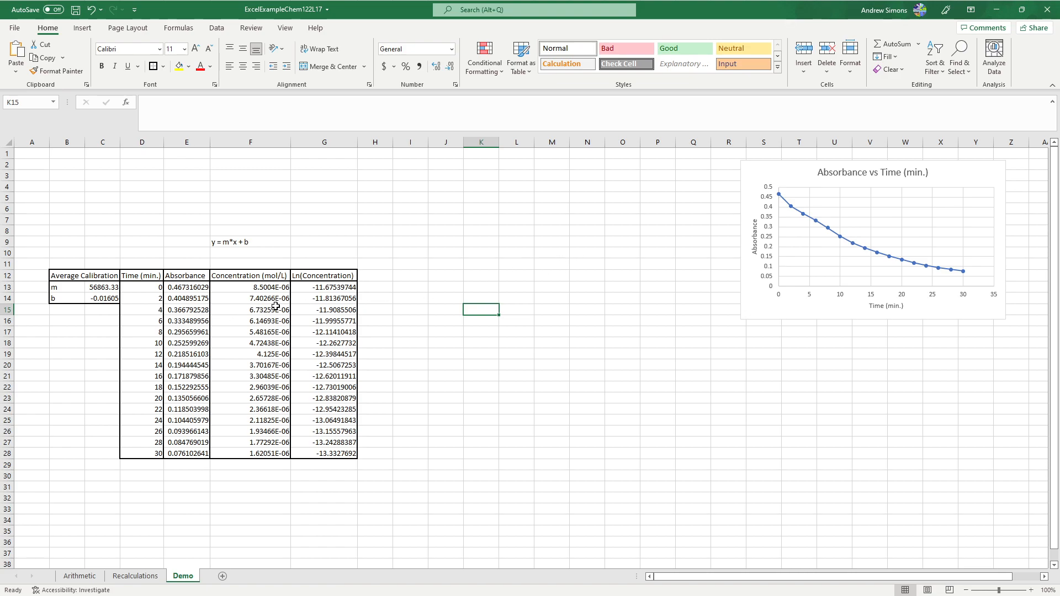
pyautogui.moveTo(132, 277); pyautogui.dragTo(196, 450)
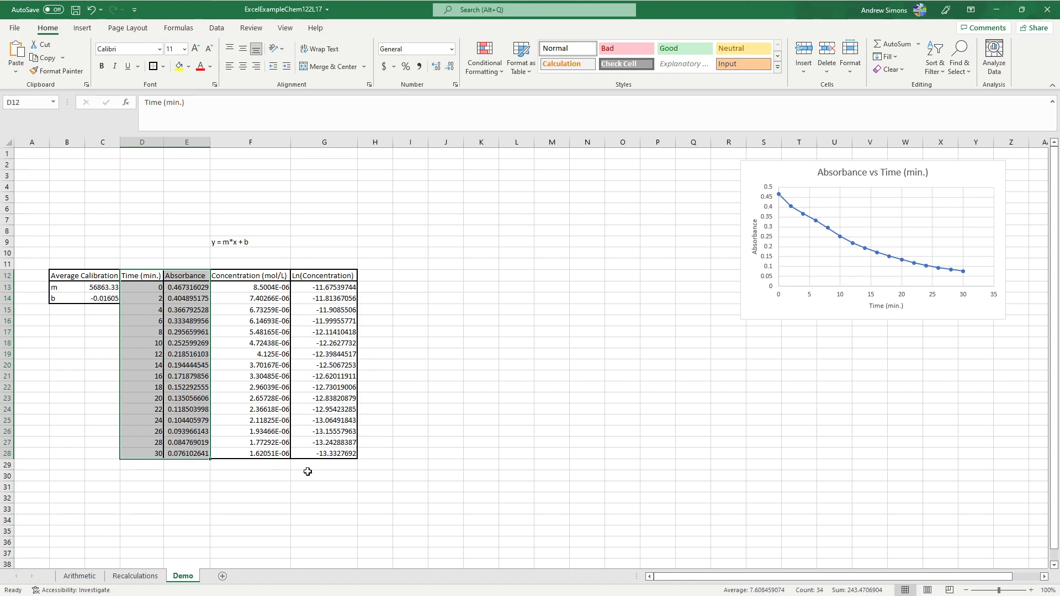
pyautogui.moveTo(370, 269); pyautogui.dragTo(362, 449)
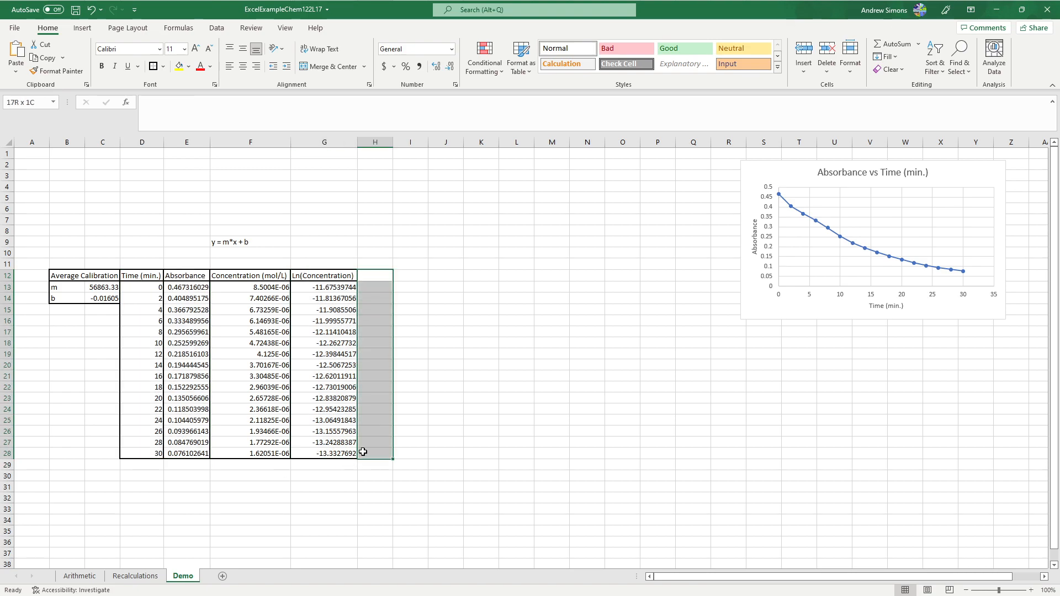
pyautogui.click(363, 450)
# - Insert a scatter chart with lines and markers plotting Ln(Concentration) in G12:G28 against time in D12:D28
pyautogui.moveTo(139, 270); pyautogui.dragTo(143, 450)
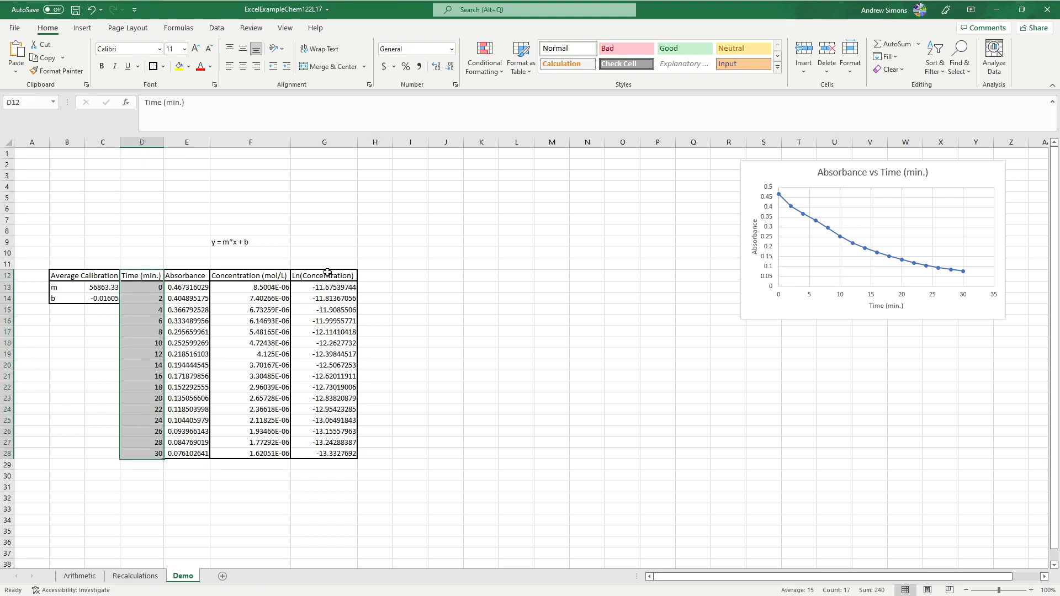
pyautogui.moveTo(327, 272); pyautogui.dragTo(317, 449)
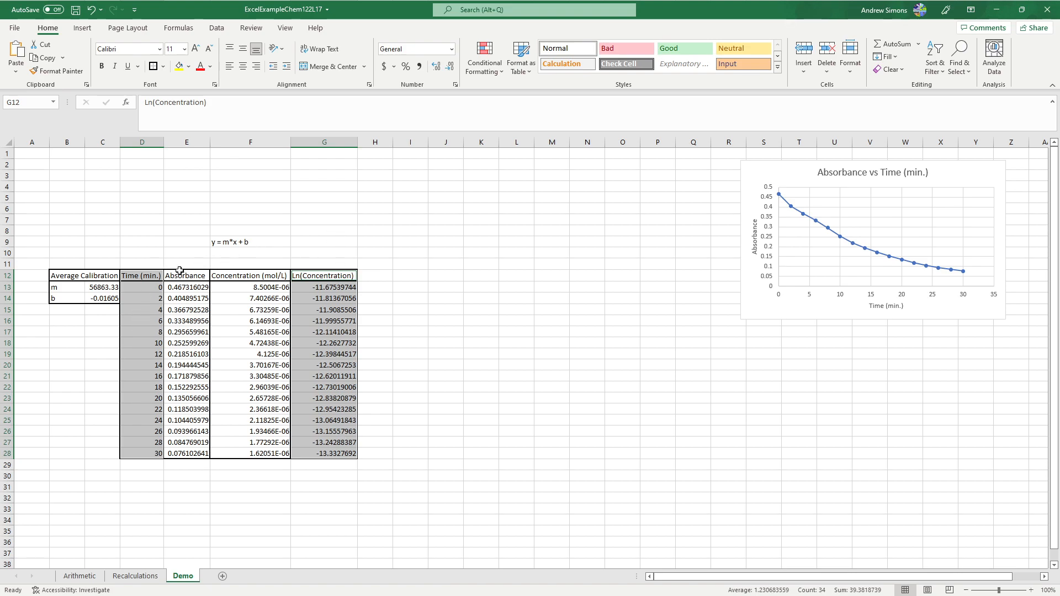
pyautogui.click(84, 32)
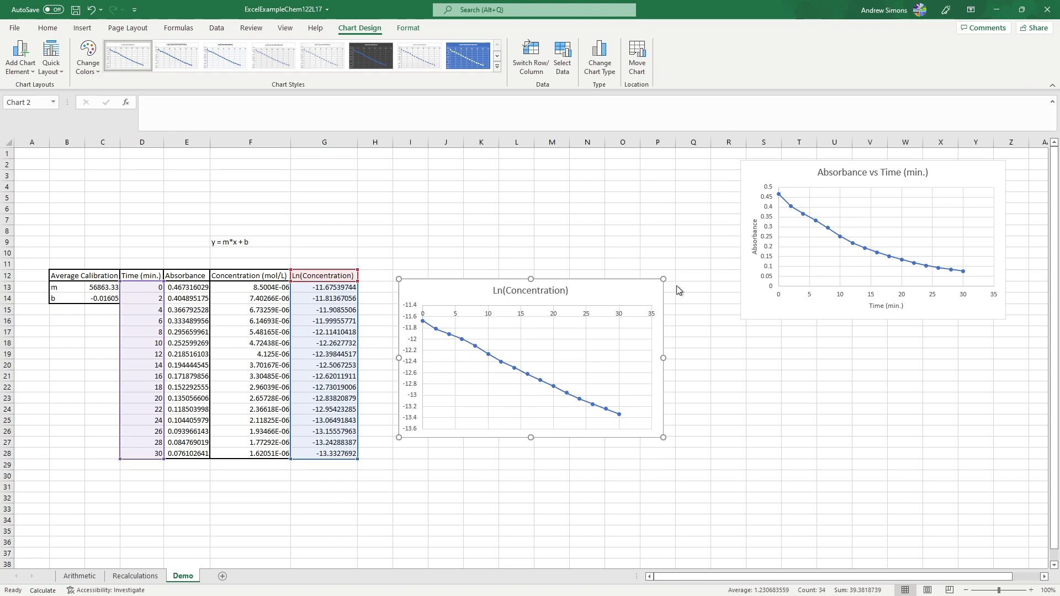
# - Add axis titles and a linear trendline displaying its equation and R-squared value to the Ln(Concentration) chart
pyautogui.click(705, 309)
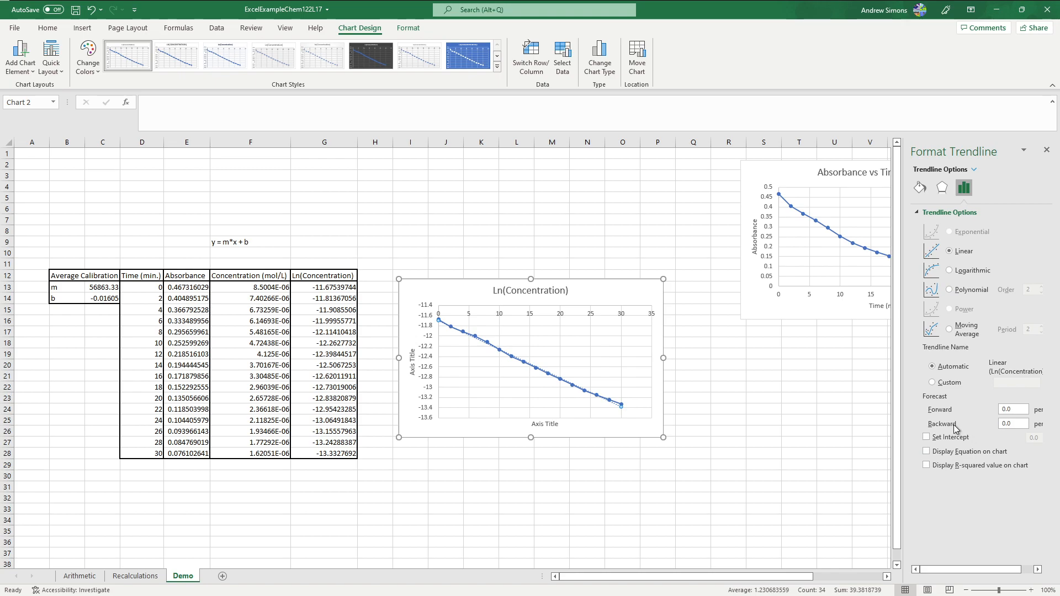
pyautogui.click(928, 465)
pyautogui.click(927, 451)
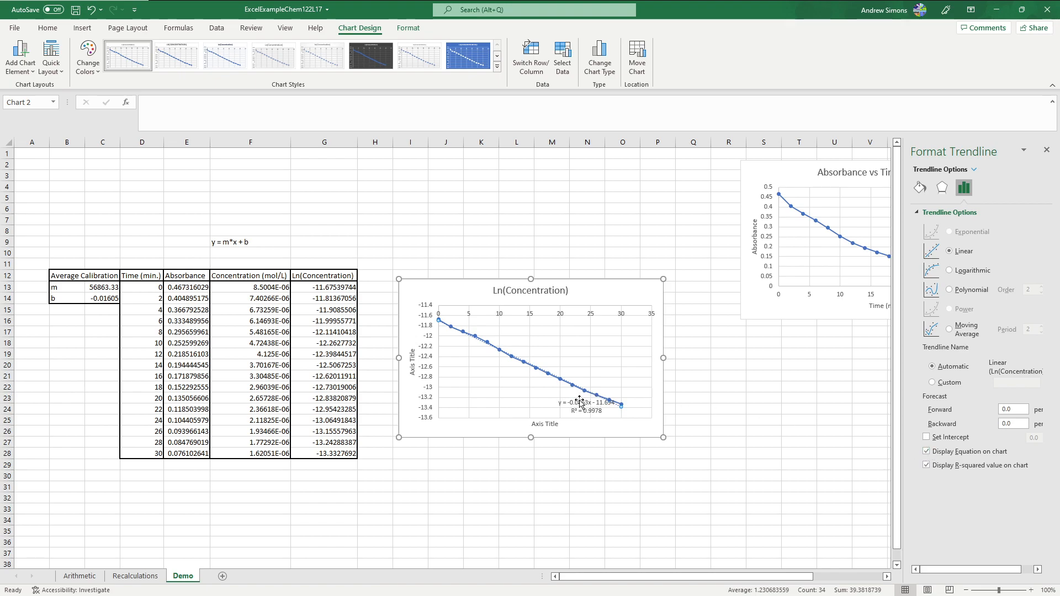
pyautogui.click(1047, 150)
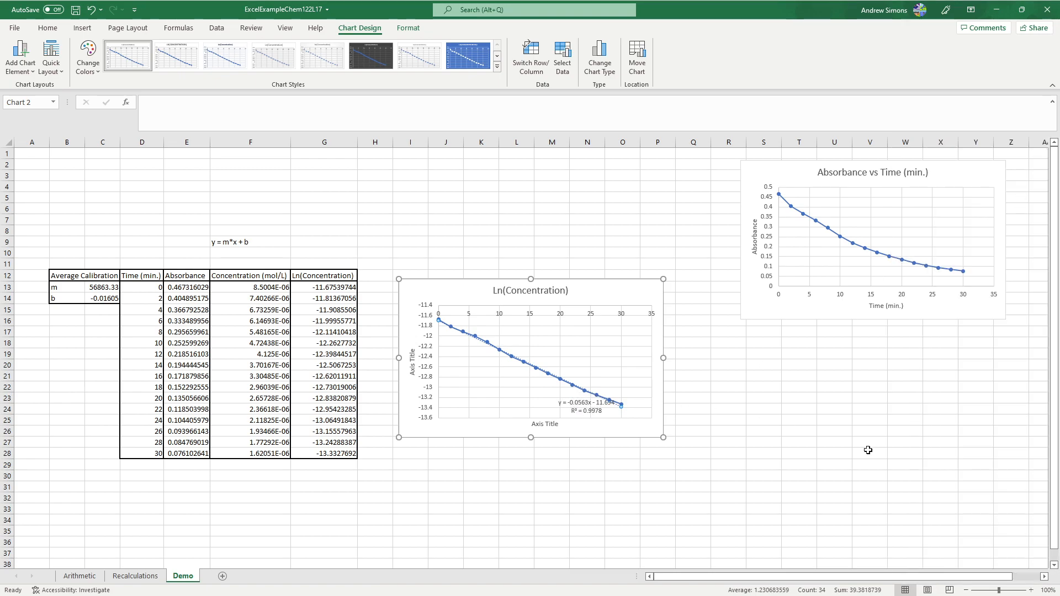
# - Move the trendline equation label to the clear area above the data line in the Ln(Concentration) chart
pyautogui.click(577, 408)
pyautogui.moveTo(574, 401); pyautogui.dragTo(579, 344)
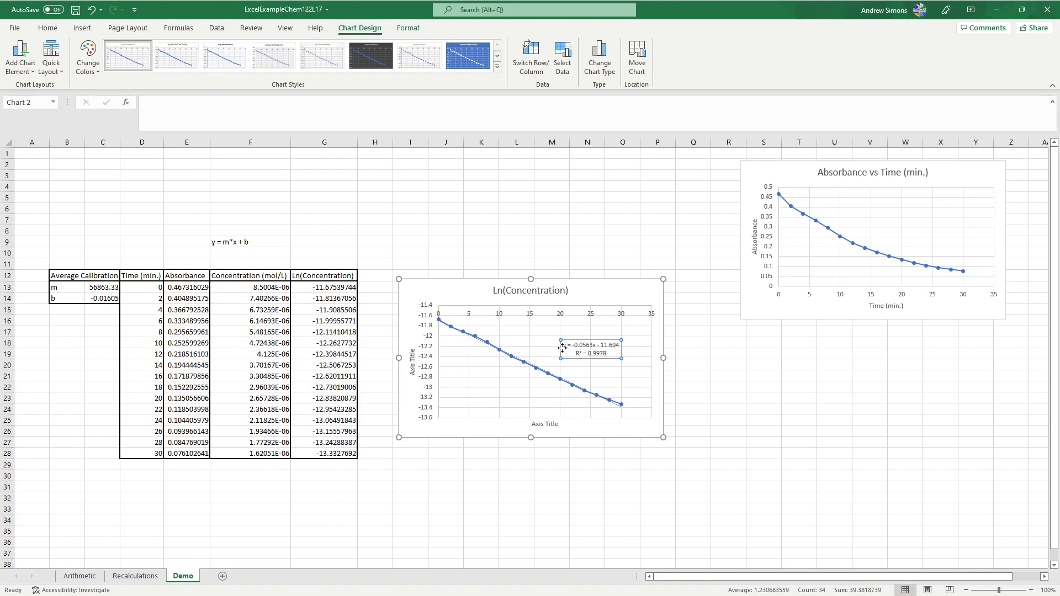
pyautogui.click(688, 410)
# - Enter the rate constant notes "k = -m(Ln(conc.) vs Time)" in R24 and "k = 0.0563" in R26
pyautogui.click(722, 406)
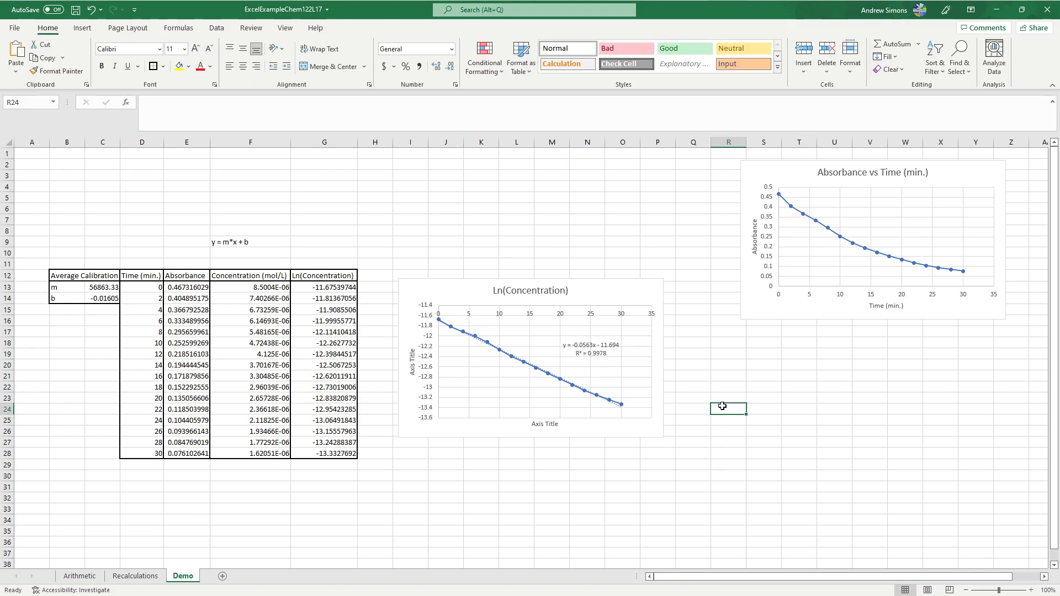
pyautogui.write('k =')
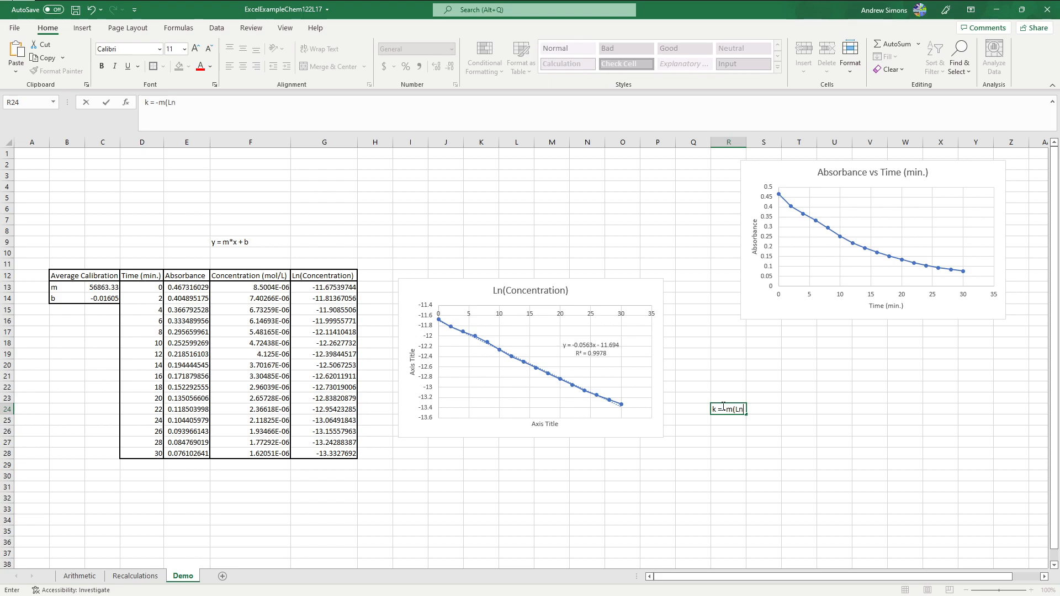
pyautogui.write('-m(Ln(conc.) vs Time')
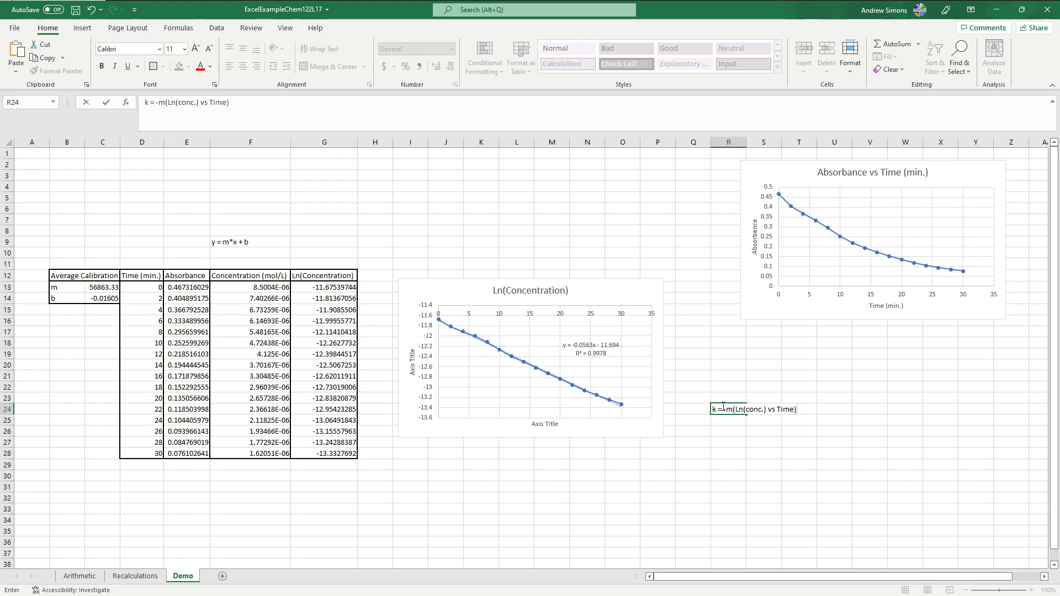
pyautogui.press('Return')
pyautogui.press('Return')
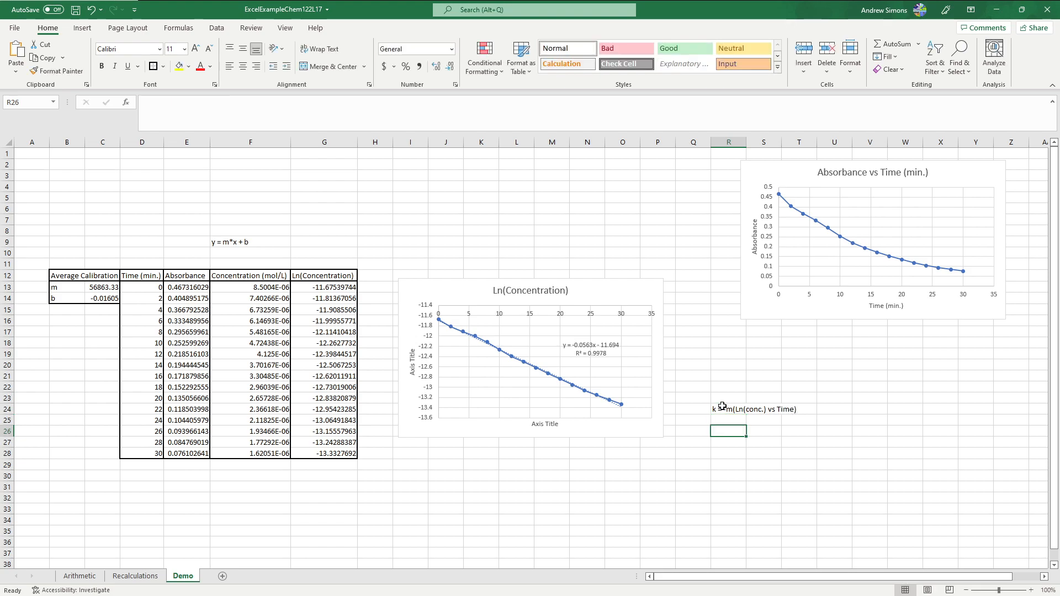
pyautogui.write('k = 0.')
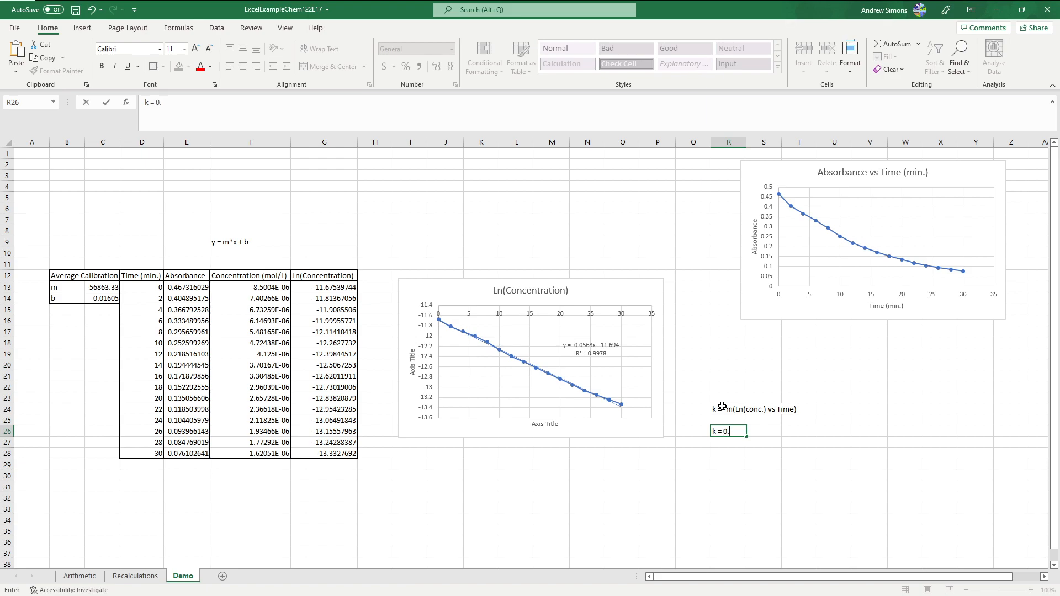
pyautogui.write('0563')
pyautogui.press('Return')
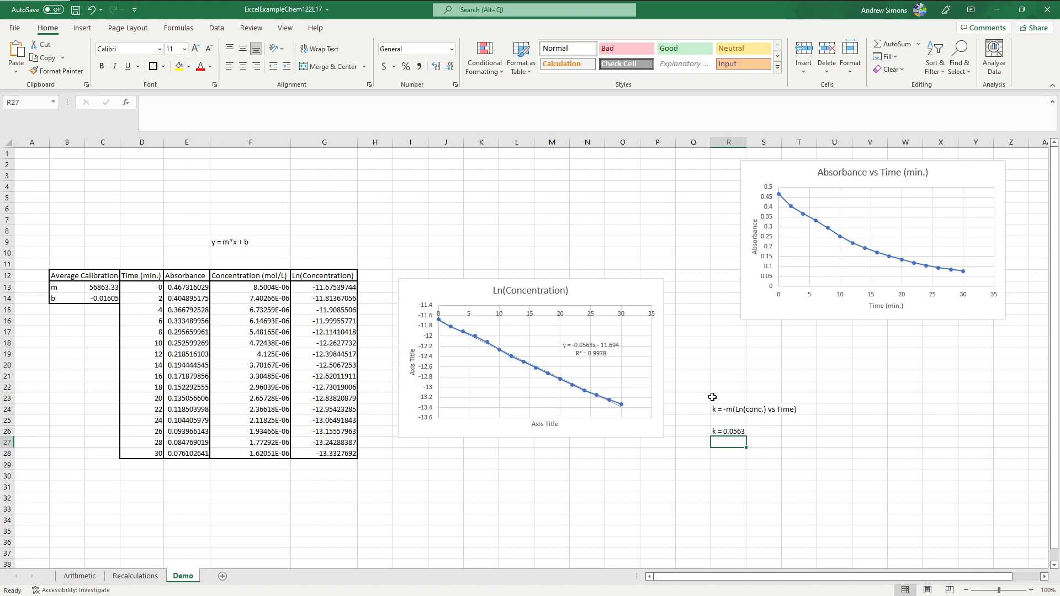
pyautogui.click(730, 433)
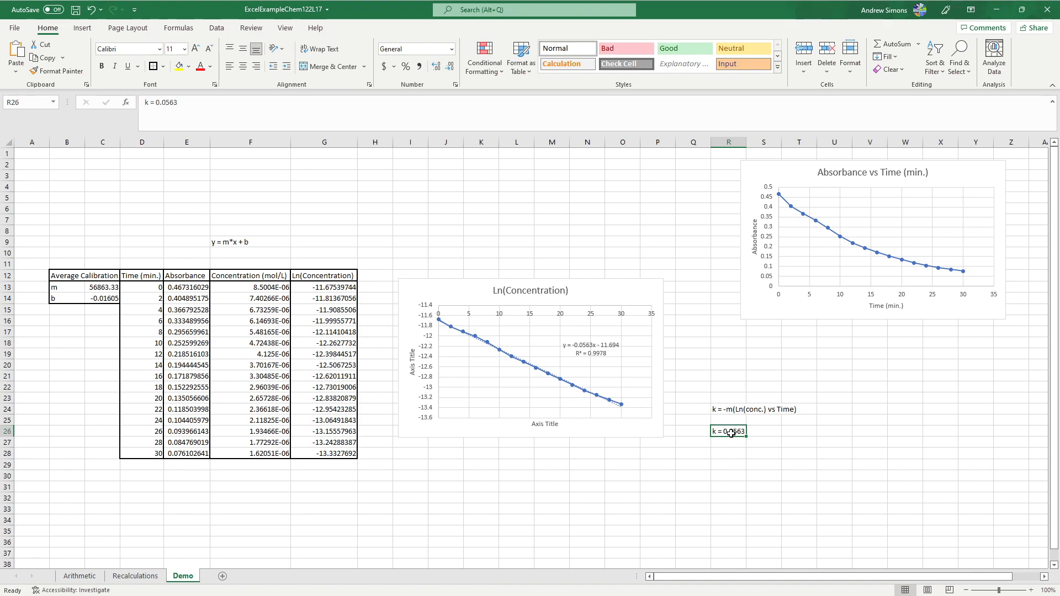
pyautogui.click(722, 445)
pyautogui.click(724, 426)
pyautogui.click(731, 385)
pyautogui.click(722, 429)
pyautogui.click(728, 423)
pyautogui.click(728, 455)
pyautogui.click(727, 430)
# - Extend the Ln(Concentration) chart's title to "Ln(Concentration) vs Time (min.)"
pyautogui.click(606, 292)
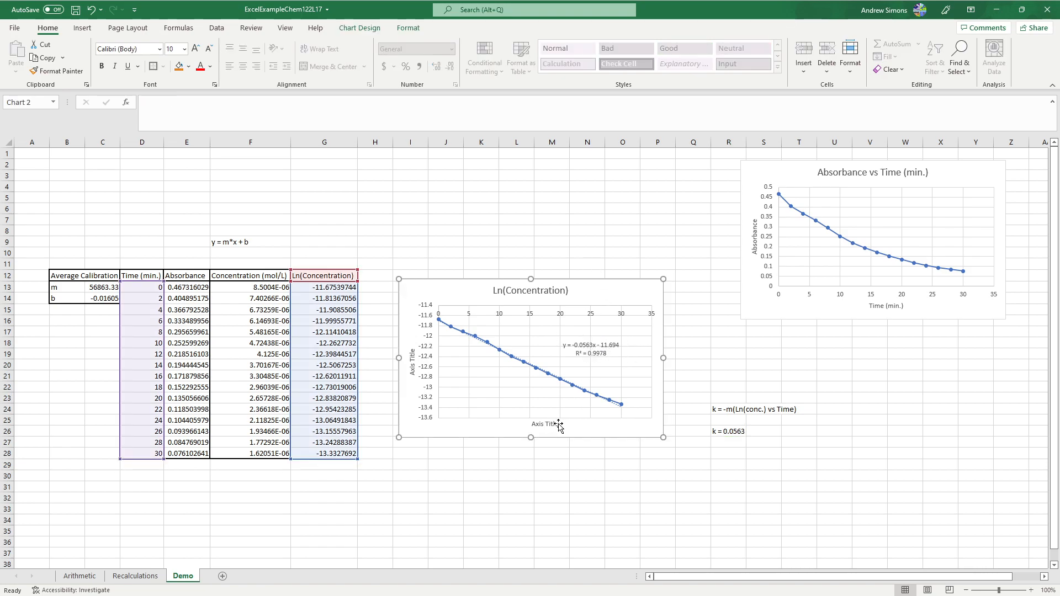
pyautogui.click(545, 296)
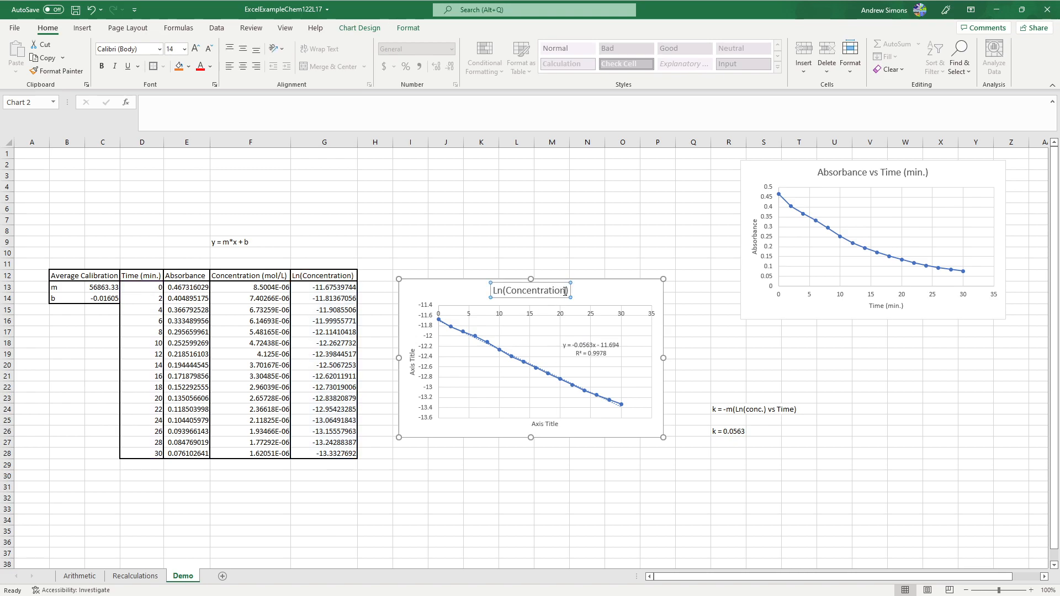
pyautogui.moveTo(568, 291); pyautogui.dragTo(492, 291)
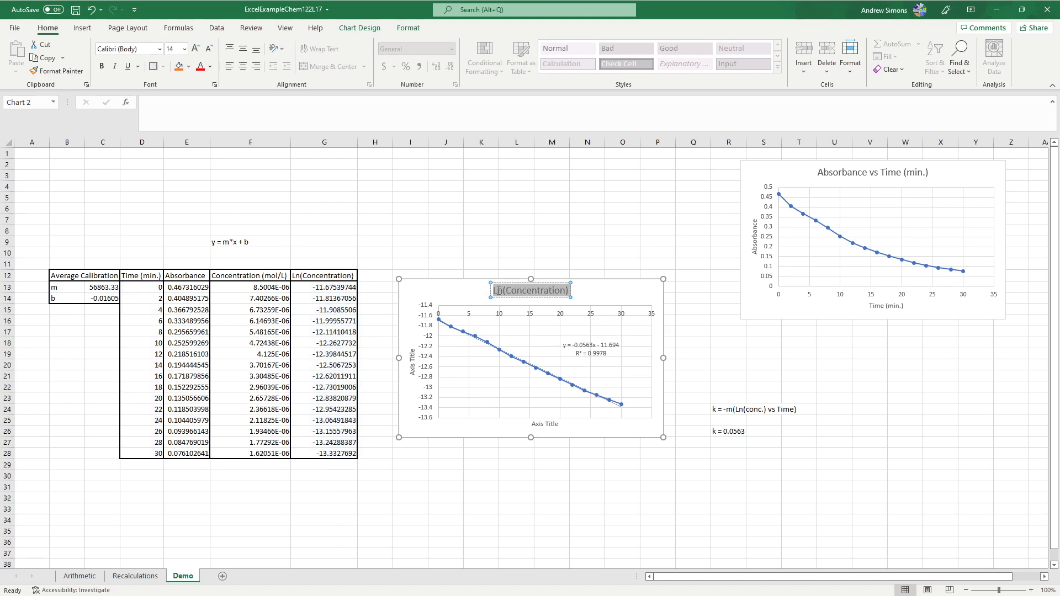
pyautogui.click(568, 291)
pyautogui.write('vs')
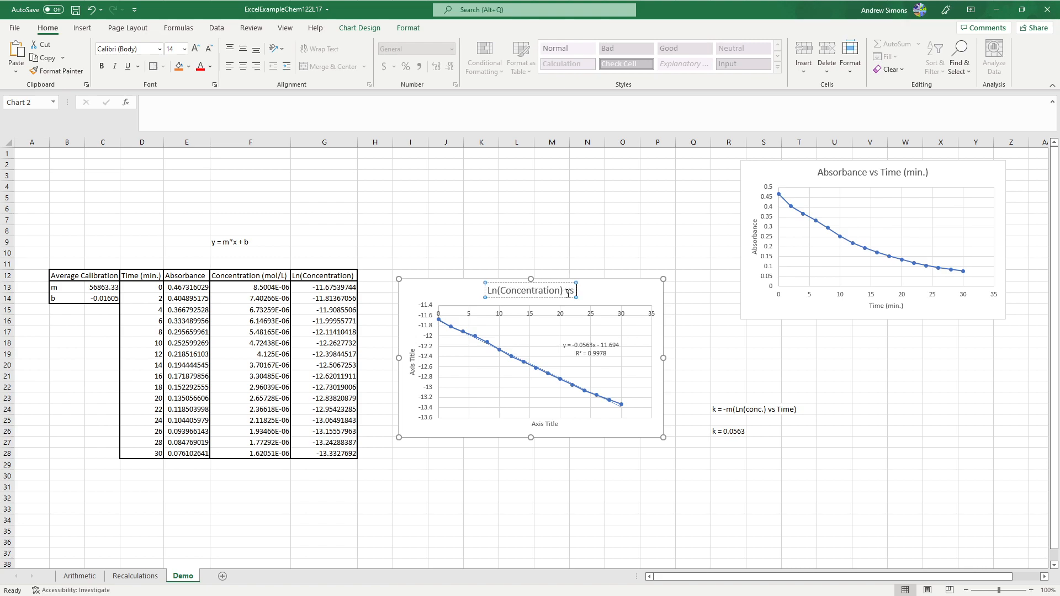
pyautogui.write(' Time (min.)')
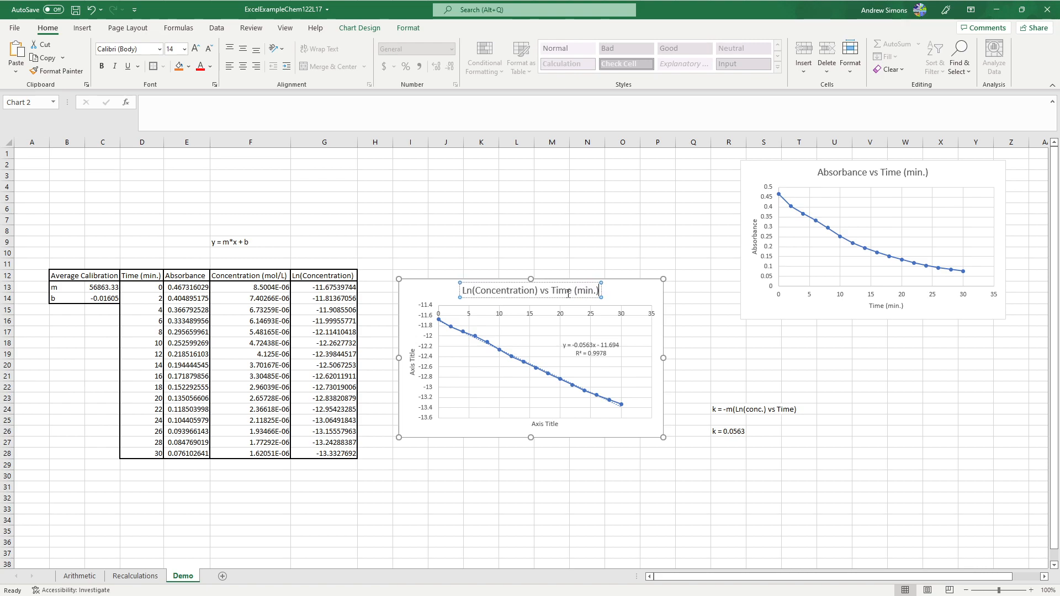
# - Set the horizontal axis title of the Ln(Concentration) chart to "Time (min.)"
pyautogui.doubleClick(542, 424)
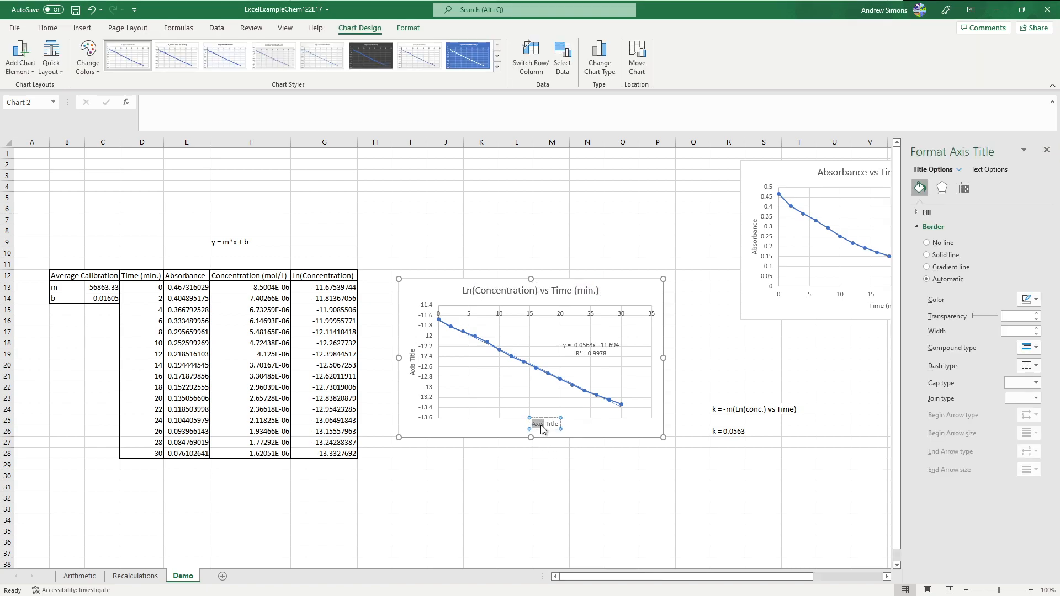
pyautogui.write('Time (min.)')
pyautogui.click(567, 471)
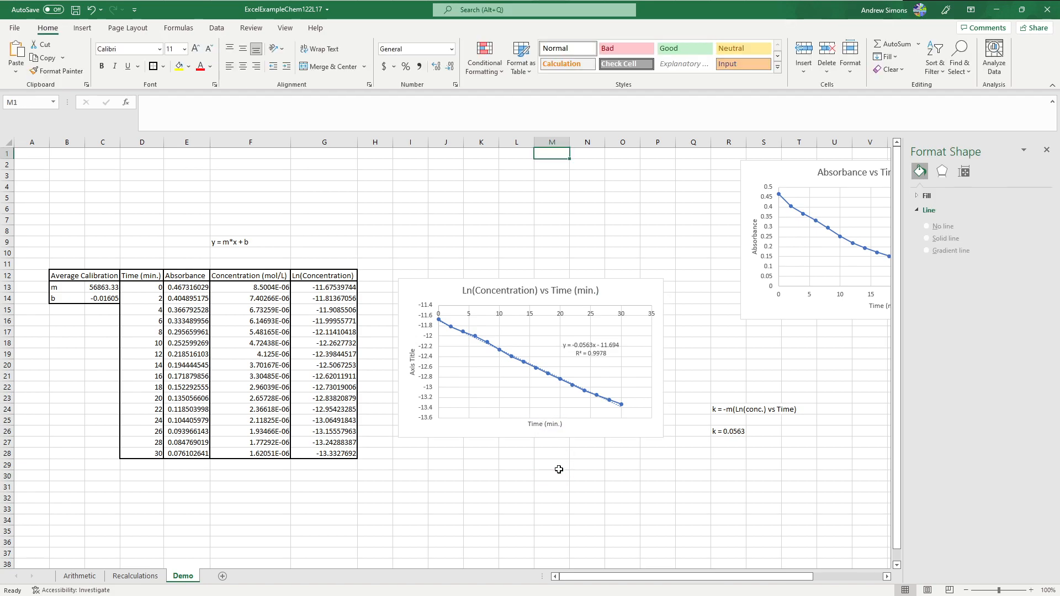
# - Set the vertical axis title of the Ln(Concentration) chart to "Ln(Concentration)" and close the formatting options
pyautogui.click(410, 366)
pyautogui.tripleClick(410, 366)
pyautogui.write('Ln(Concentration')
pyautogui.click(509, 477)
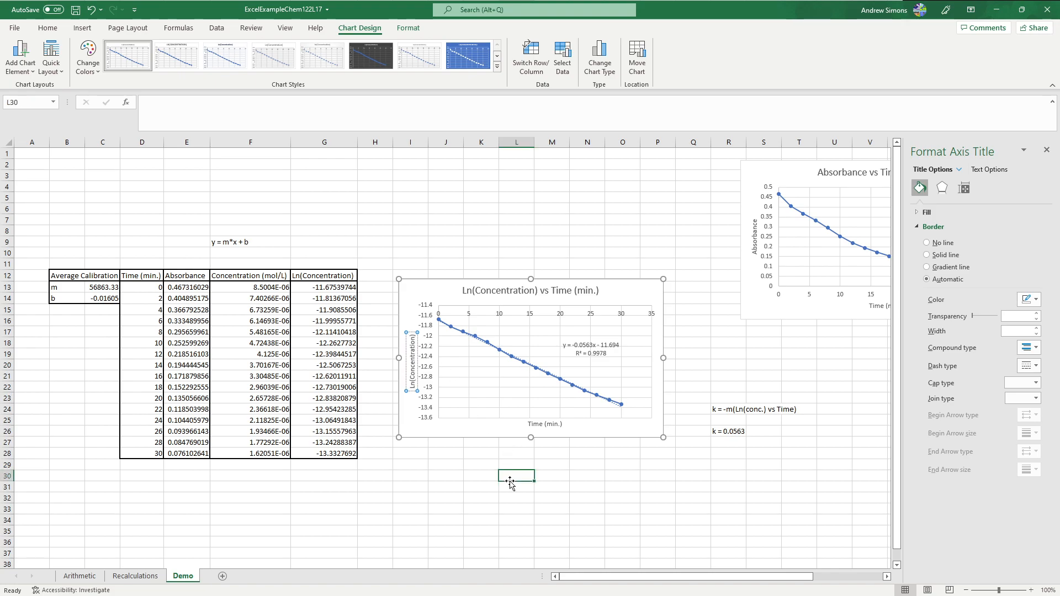
pyautogui.click(1045, 149)
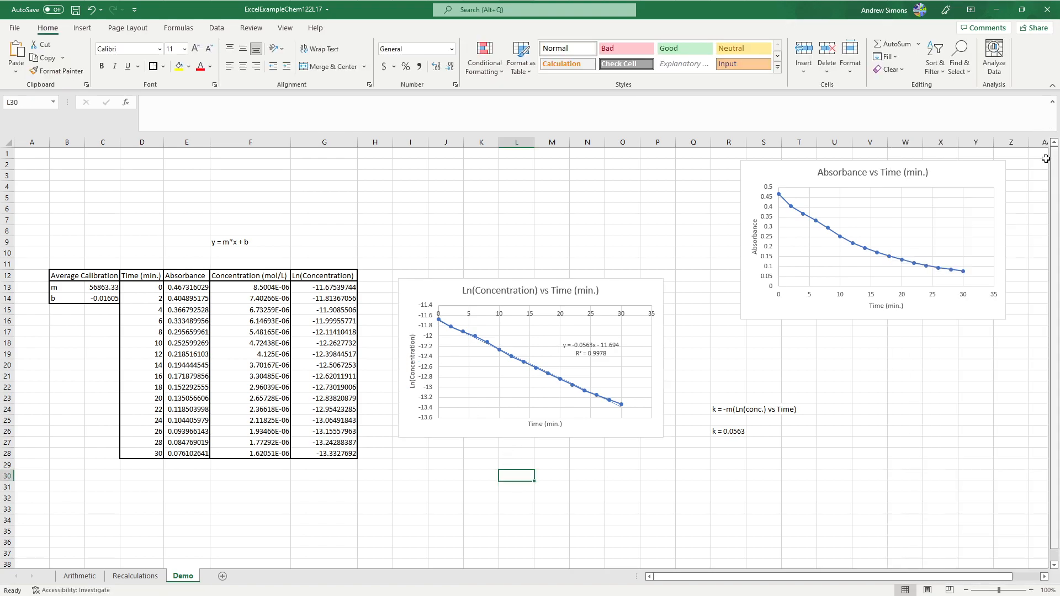
# - Arrange the two charts side by side over rows 2 to 16, with Ln(Concentration) from column J and Absorbance from column R
pyautogui.moveTo(621, 289); pyautogui.dragTo(662, 172)
pyautogui.moveTo(777, 172); pyautogui.dragTo(755, 172)
pyautogui.moveTo(750, 174); pyautogui.dragTo(748, 173)
pyautogui.click(585, 396)
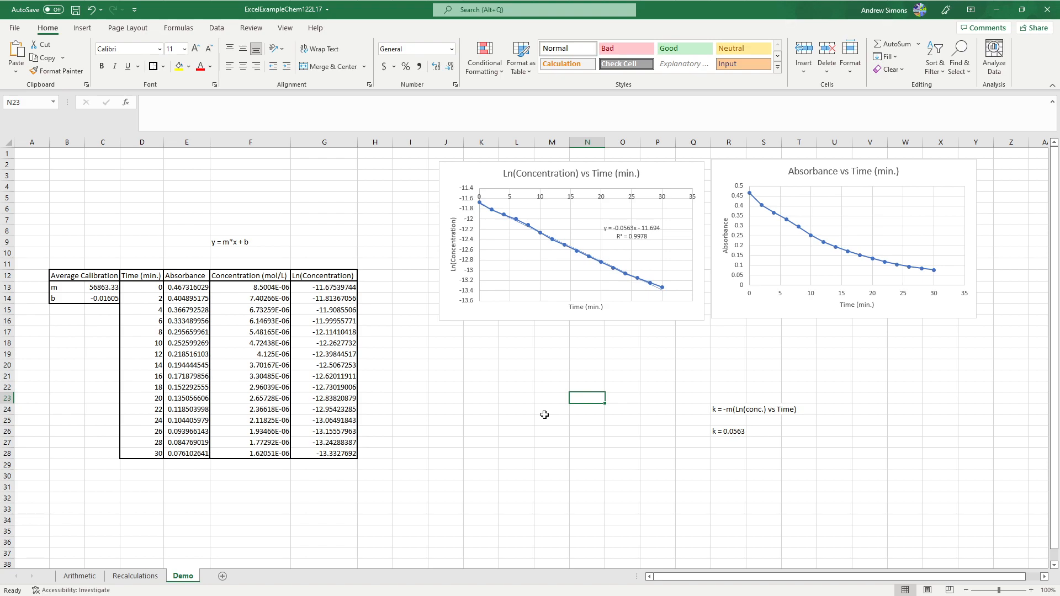
# - Check the rate constant notes in R26 and R24, and nudge the Ln(Concentration) chart's trendline equation label slightly left
pyautogui.click(741, 430)
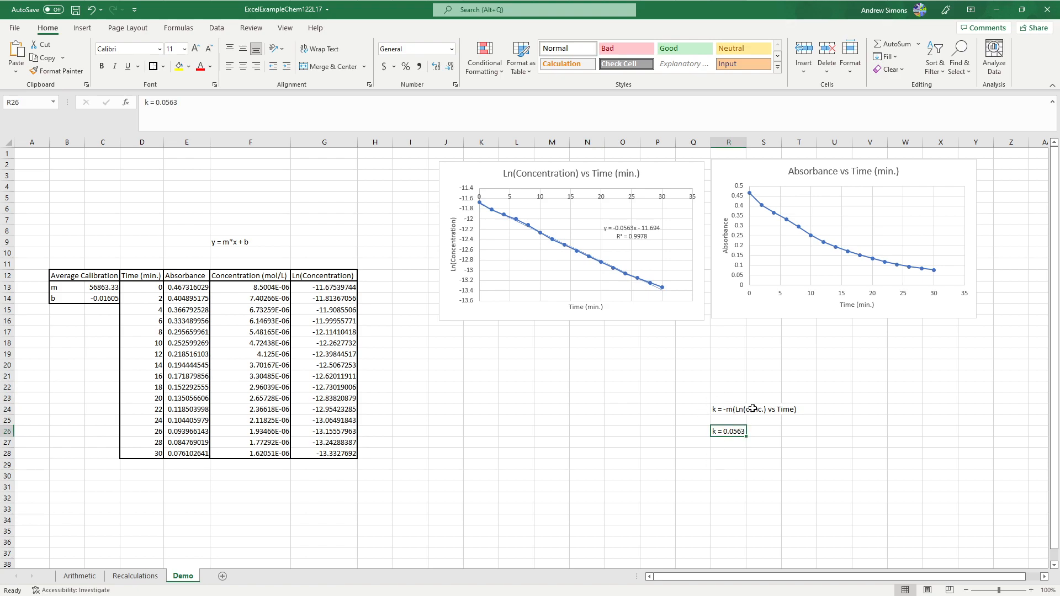
pyautogui.click(720, 409)
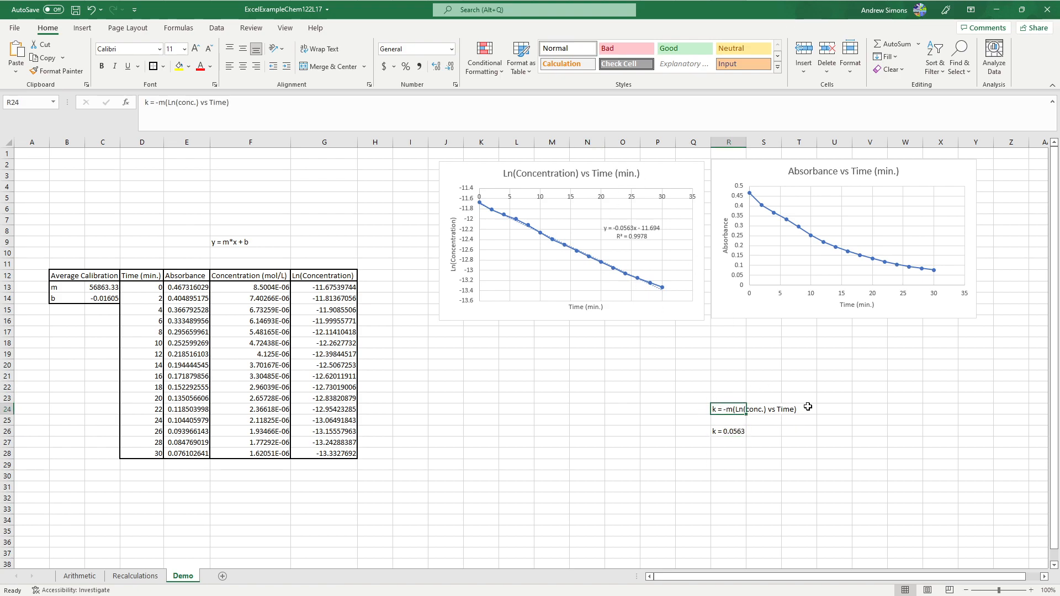
pyautogui.click(635, 230)
pyautogui.moveTo(637, 223); pyautogui.dragTo(628, 224)
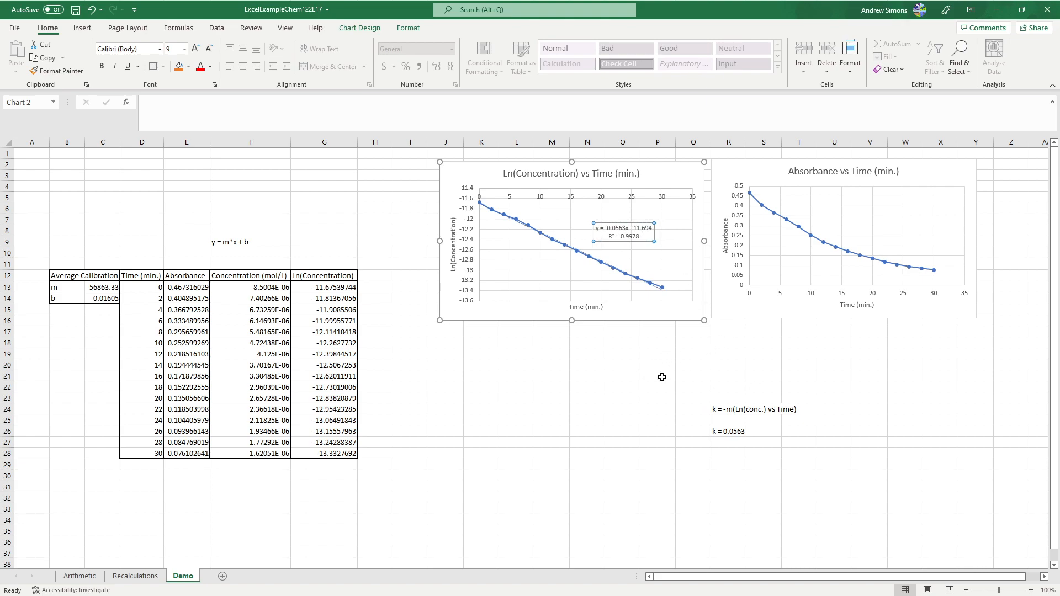
pyautogui.click(658, 396)
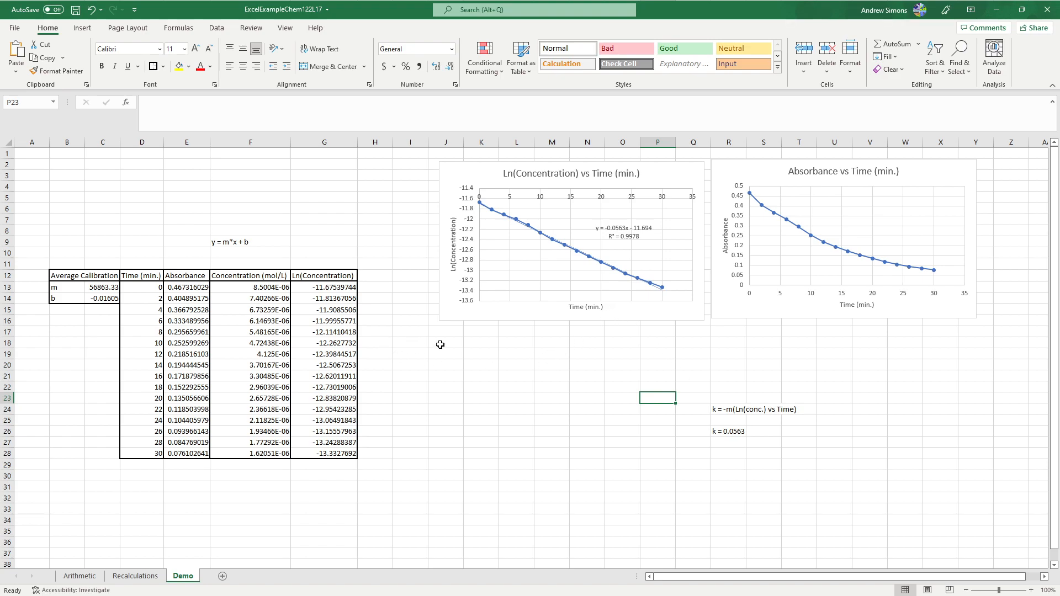
# - Review the table's Absorbance values and the Ln(Concentration) formula in G14, and save the workbook
pyautogui.moveTo(66, 275); pyautogui.dragTo(192, 451)
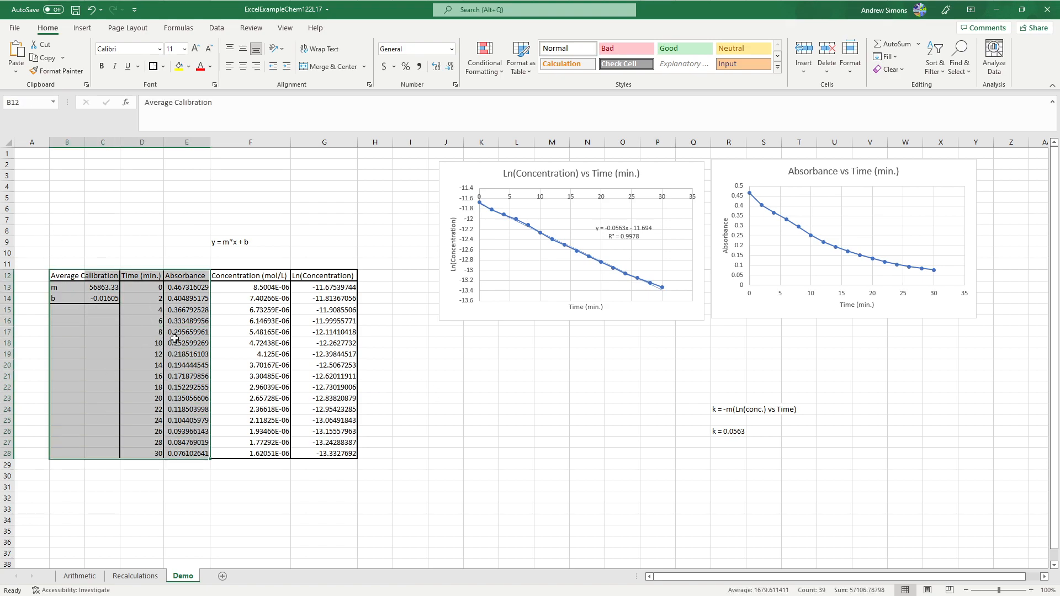
pyautogui.moveTo(189, 287); pyautogui.dragTo(187, 451)
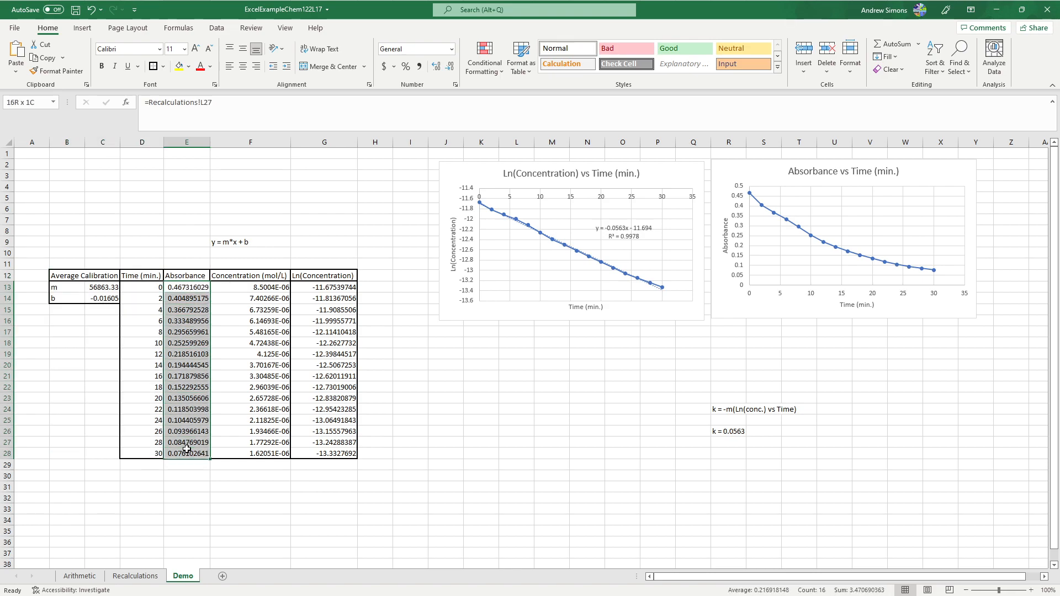
pyautogui.click(266, 455)
pyautogui.click(265, 475)
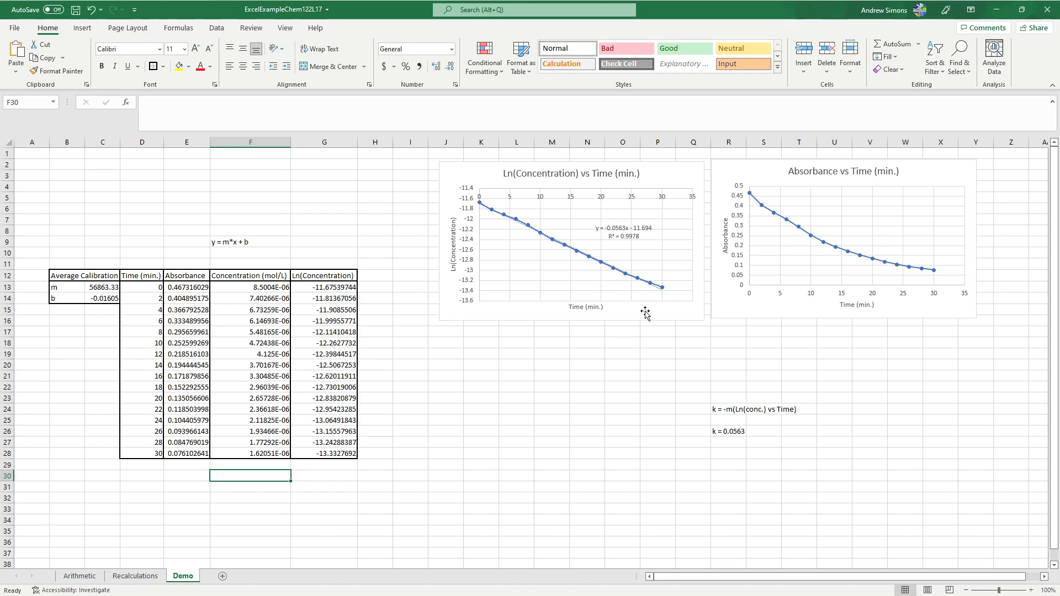
pyautogui.click(324, 278)
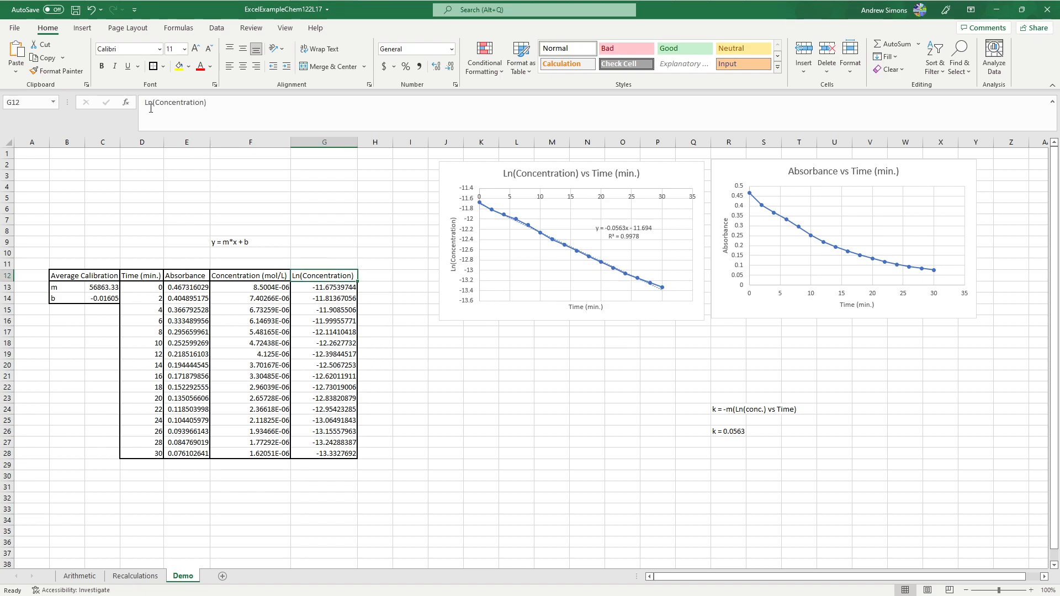
pyautogui.click(309, 298)
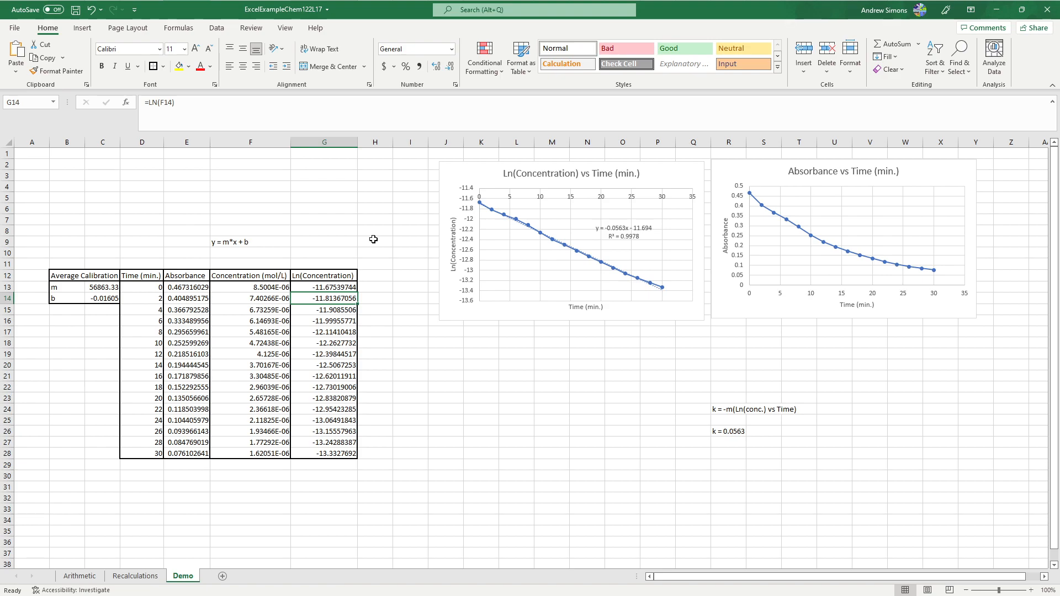
pyautogui.hotkey('ctrl', 's')
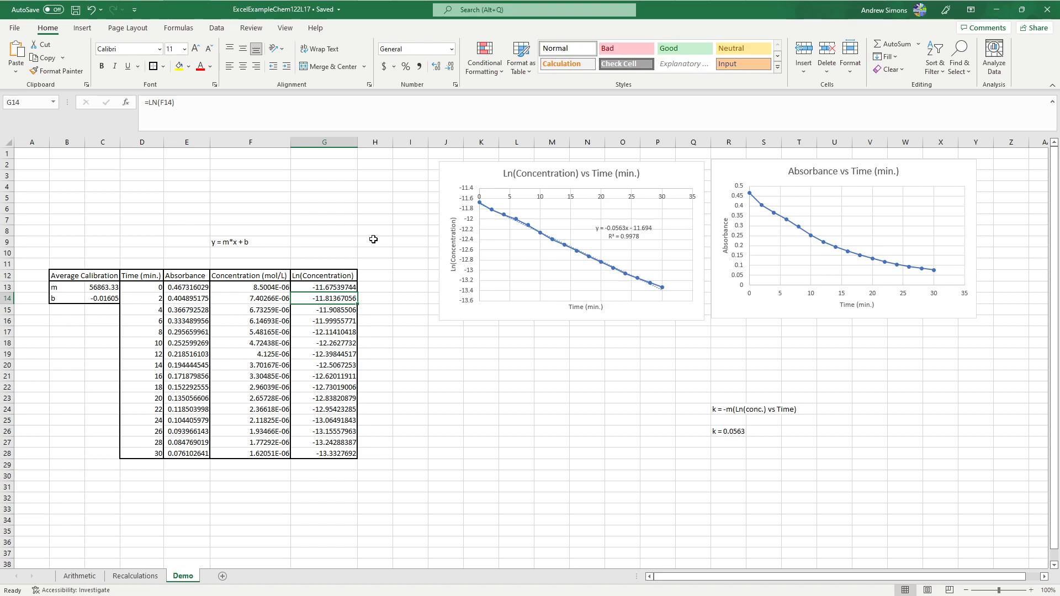